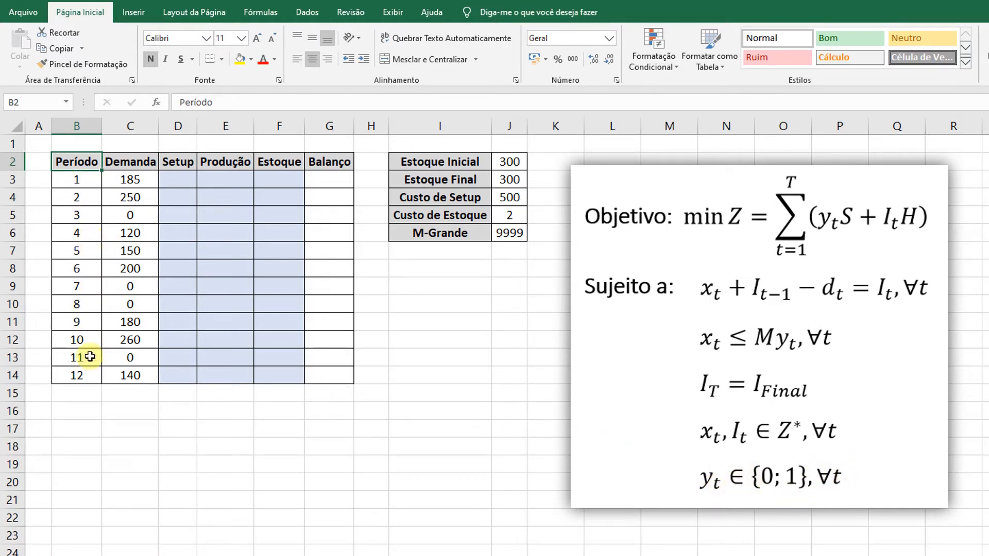
{"action": "left_click_drag", "start_coordinate": [178, 178], "coordinate": [287, 375]}
{"action": "left_click", "coordinate": [288, 356]}
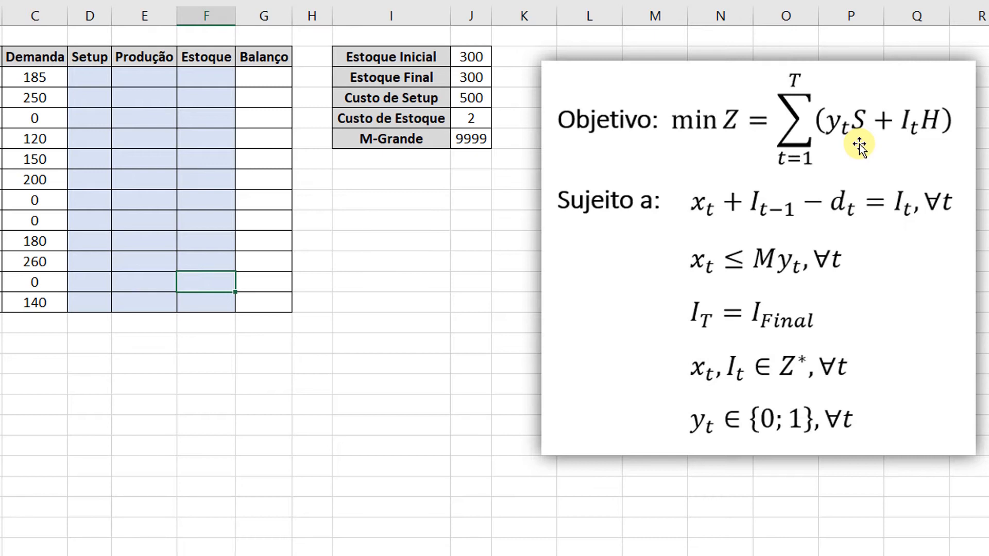
Step: Copy the Custo de Setup, Custo de Estoque and M-Grande rows with their values to the block starting at I9
{"action": "left_click", "coordinate": [394, 101]}
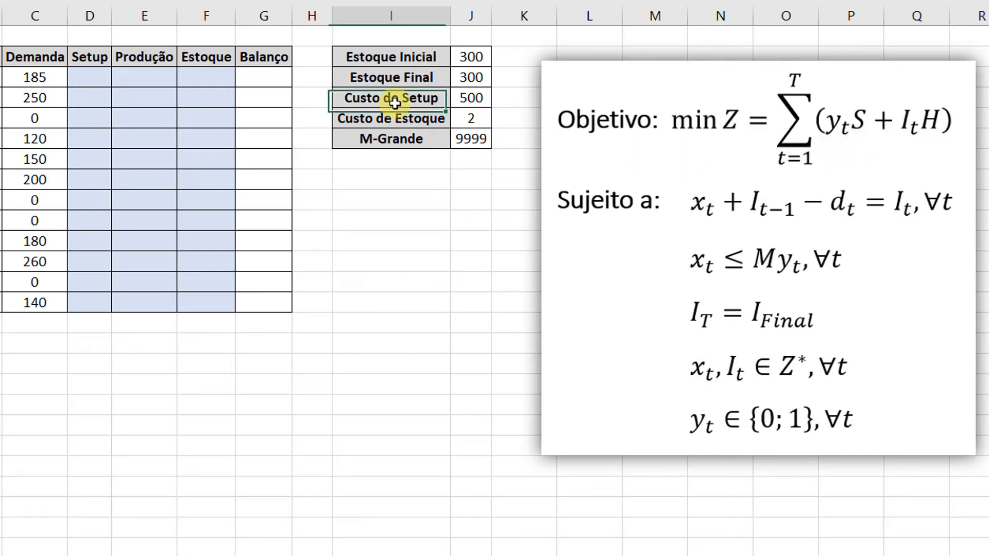
{"action": "left_click_drag", "start_coordinate": [394, 102], "coordinate": [460, 138]}
{"action": "key", "text": "ctrl+c"}
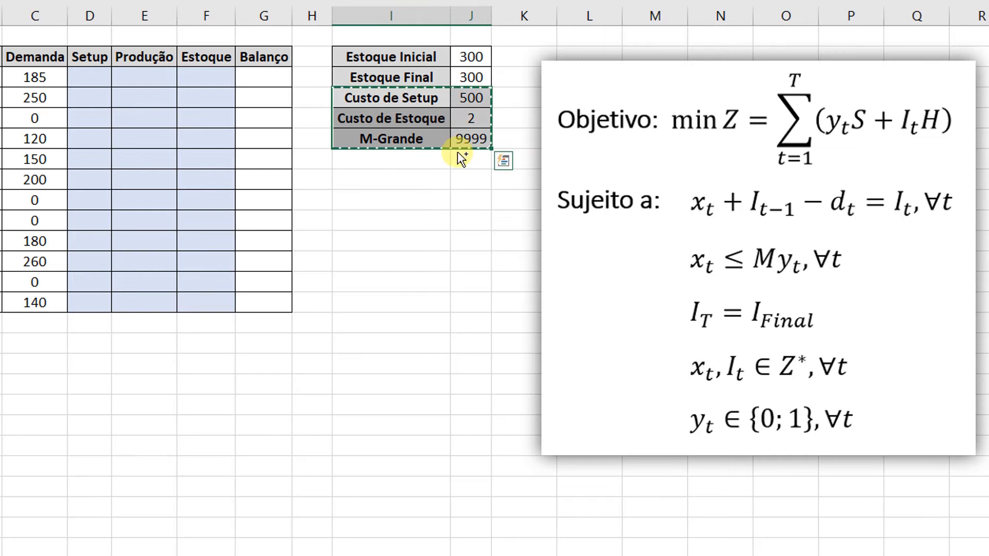
{"action": "left_click", "coordinate": [424, 186]}
{"action": "left_click", "coordinate": [422, 200]}
{"action": "key", "text": "ctrl+v"}
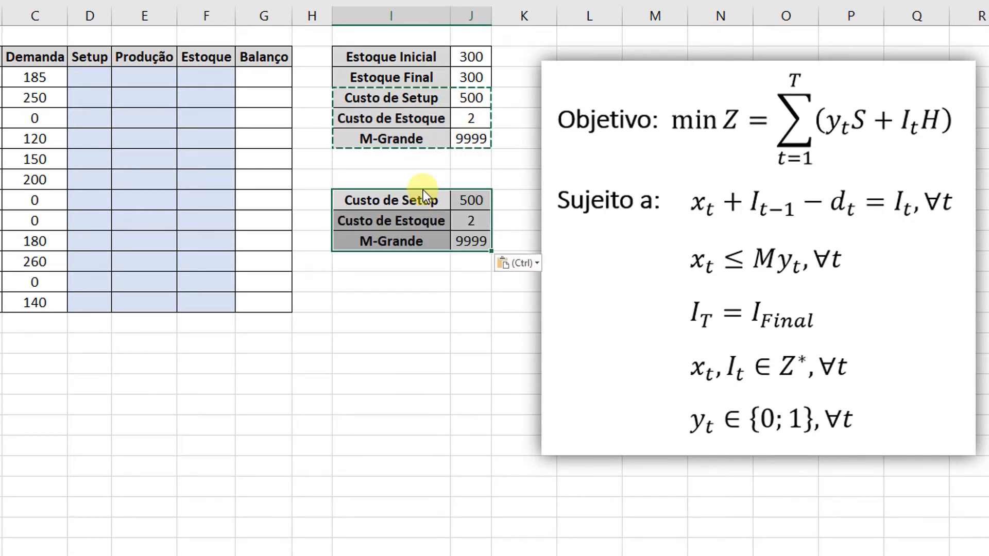
Step: Relabel the three copied rows as Setup, Estoque and Total
{"action": "left_click", "coordinate": [423, 200]}
{"action": "type", "text": "Set"}
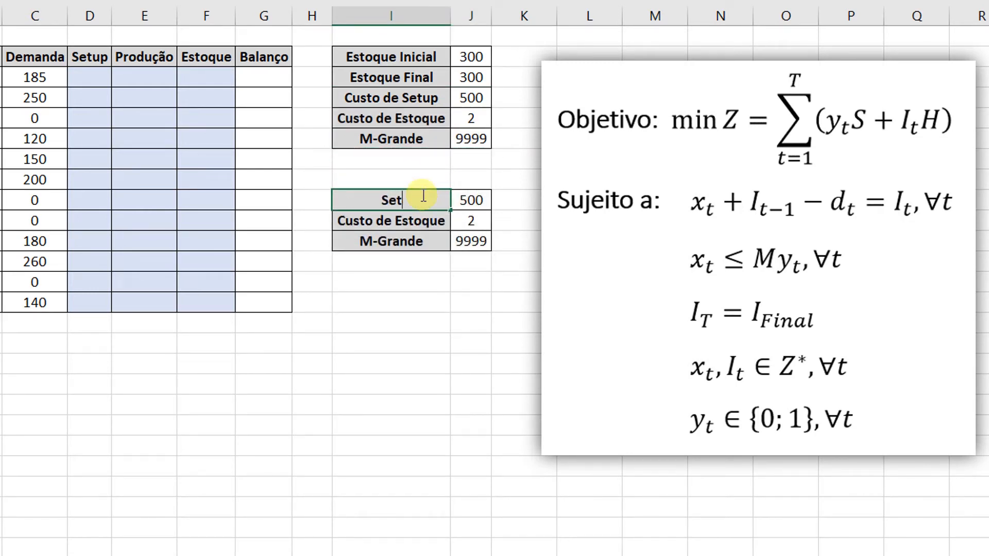
{"action": "type", "text": "up"}
{"action": "key", "text": "Return"}
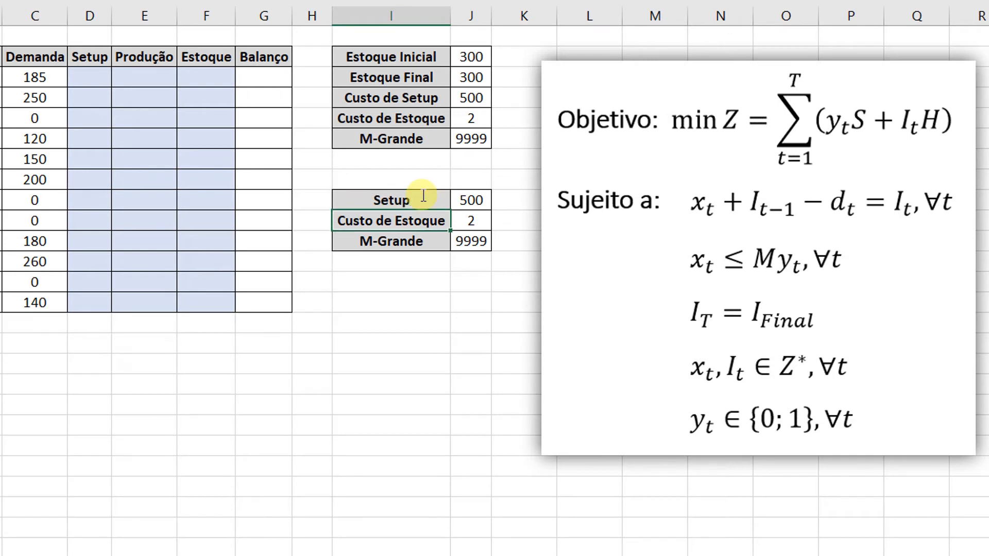
{"action": "type", "text": "Estoque"}
{"action": "key", "text": "Return"}
{"action": "type", "text": "Total"}
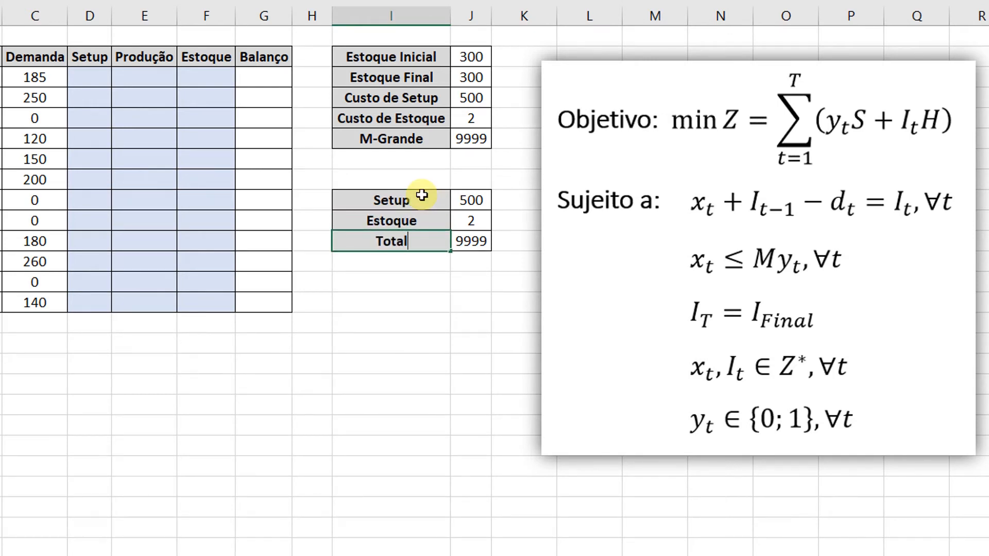
{"action": "key", "text": "Return"}
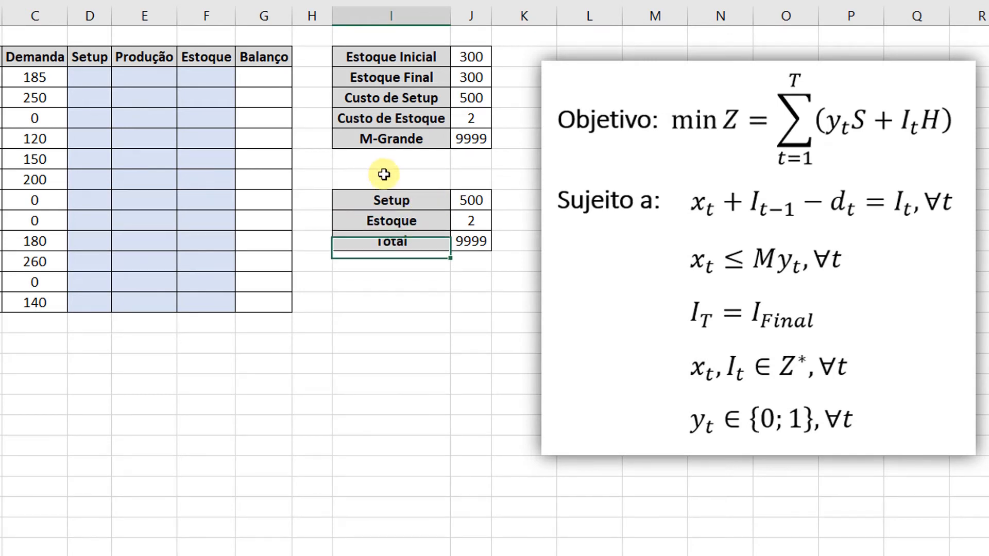
Step: Merge and center I8:J8 above the copied block and enter the heading "Custos da Solução"
{"action": "left_click_drag", "start_coordinate": [386, 174], "coordinate": [459, 177]}
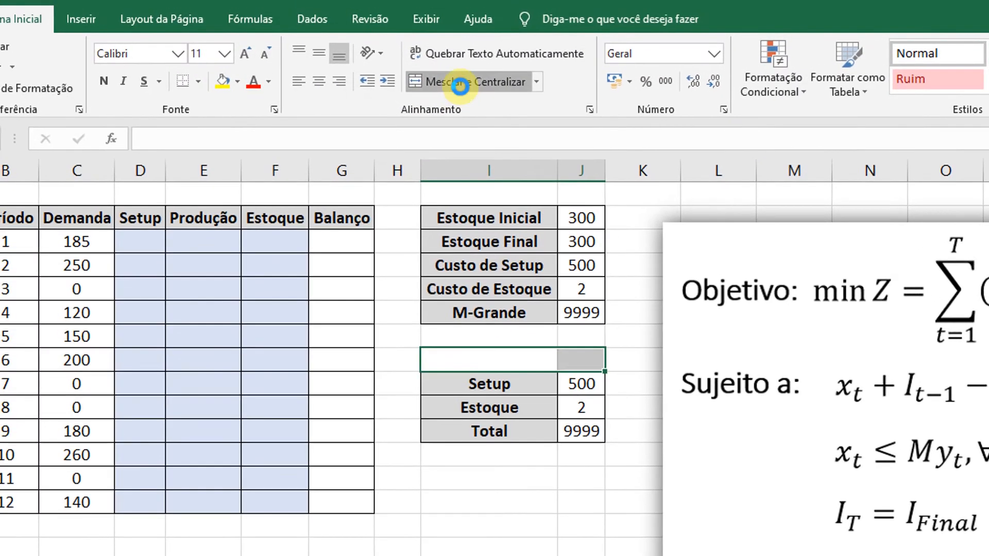
{"action": "left_click", "coordinate": [433, 80]}
{"action": "type", "text": "Custo"}
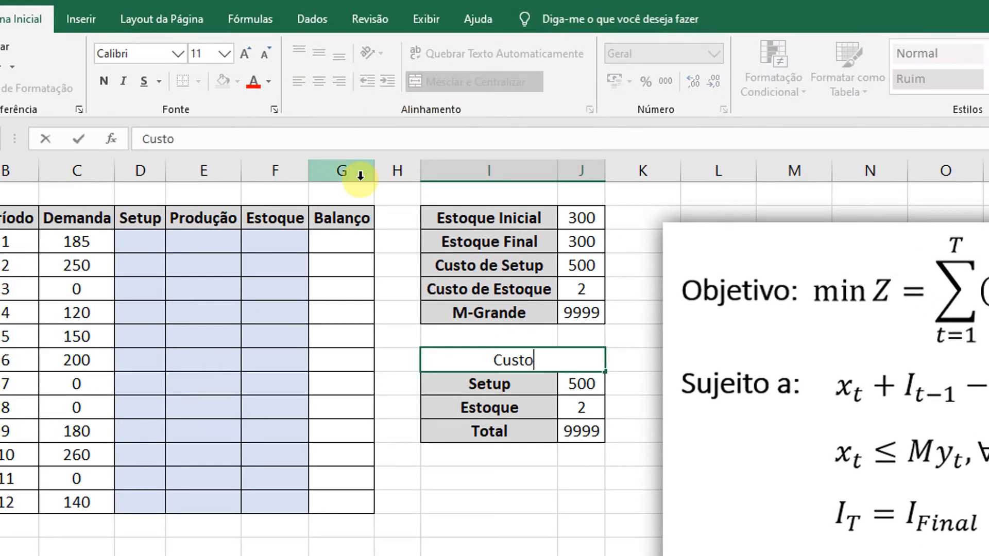
{"action": "type", "text": "s da Solução"}
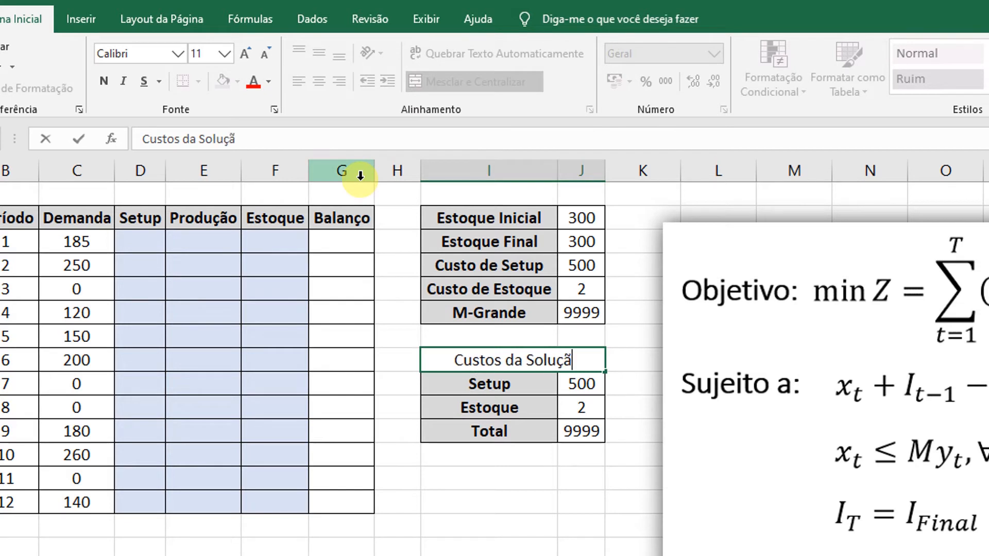
{"action": "key", "text": "Return"}
{"action": "key", "text": "Up"}
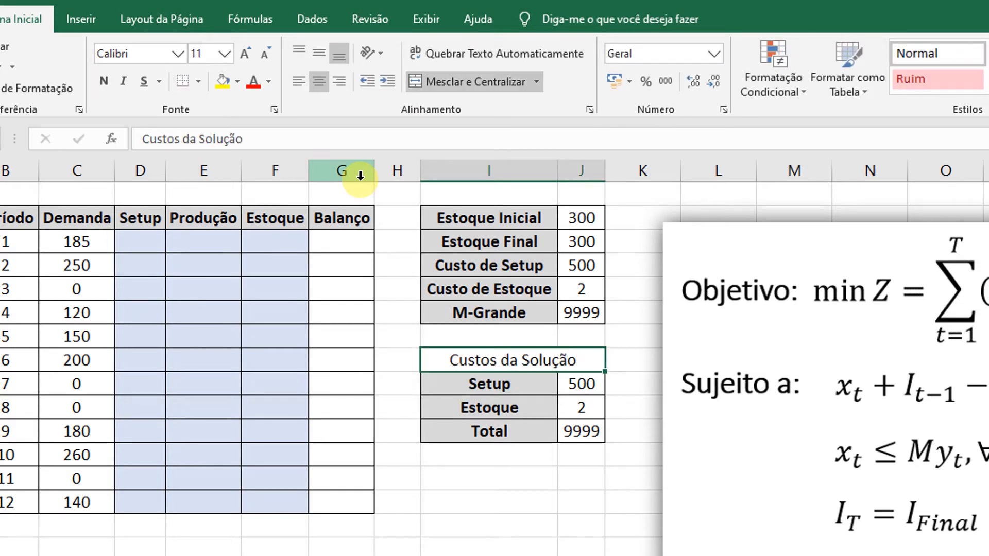
Step: Format the Custos da Solução heading in bold with a light blue fill and all borders
{"action": "left_click", "coordinate": [104, 82]}
{"action": "left_click", "coordinate": [240, 86]}
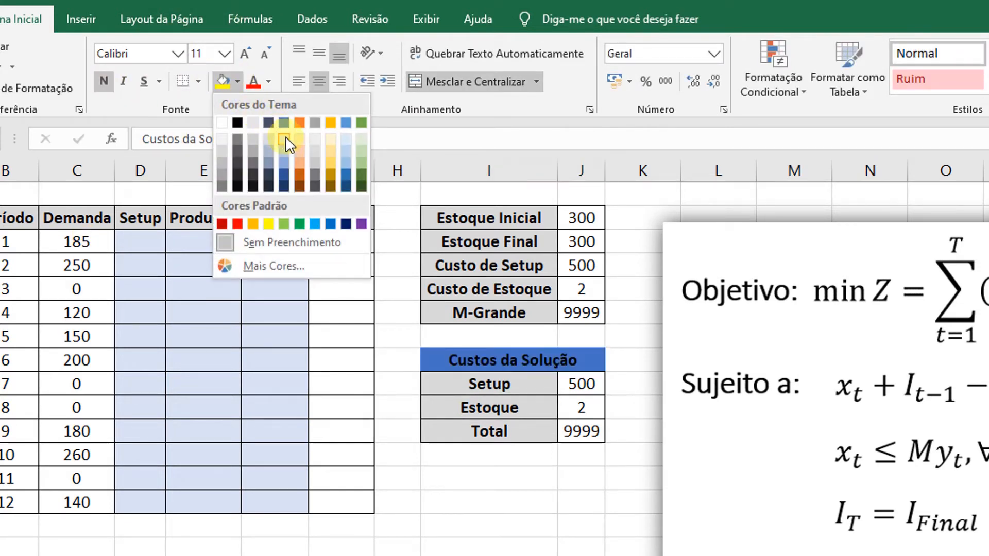
{"action": "left_click", "coordinate": [287, 145]}
{"action": "left_click", "coordinate": [199, 81]}
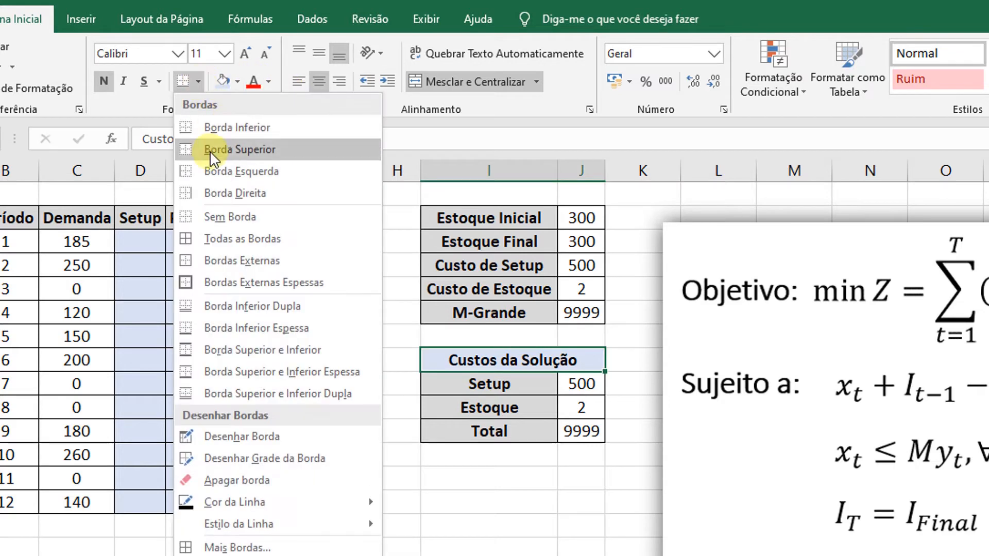
{"action": "left_click", "coordinate": [213, 239]}
Step: Clear the copied values in J9:J11 beside Setup, Estoque and Total
{"action": "left_click", "coordinate": [515, 392]}
{"action": "left_click", "coordinate": [578, 428]}
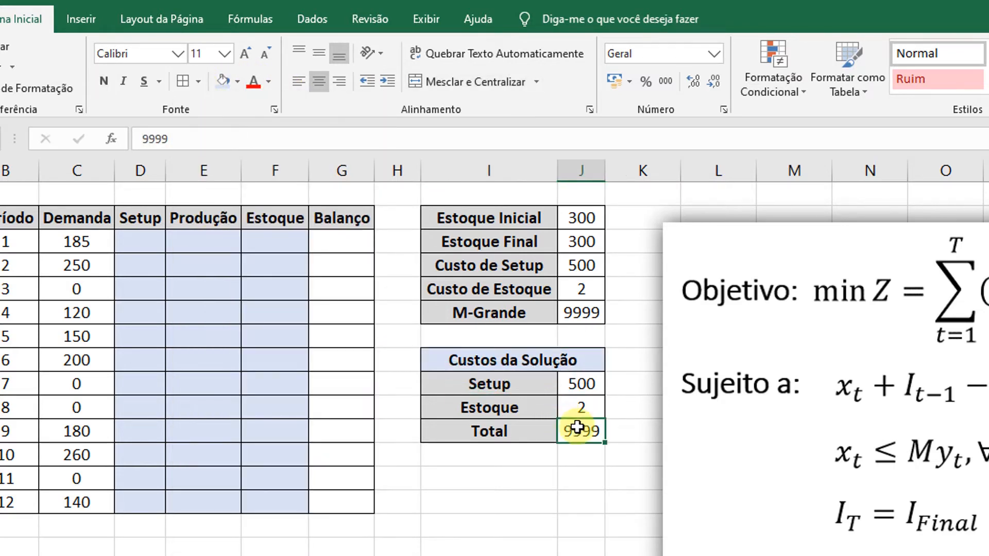
{"action": "left_click_drag", "start_coordinate": [577, 384], "coordinate": [574, 427]}
{"action": "key", "text": "Delete"}
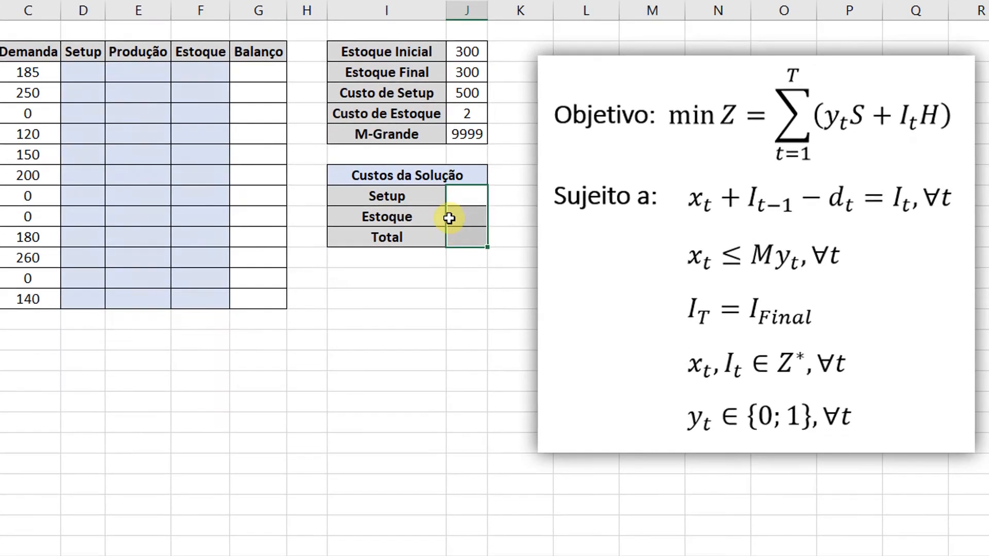
{"action": "left_click", "coordinate": [524, 383]}
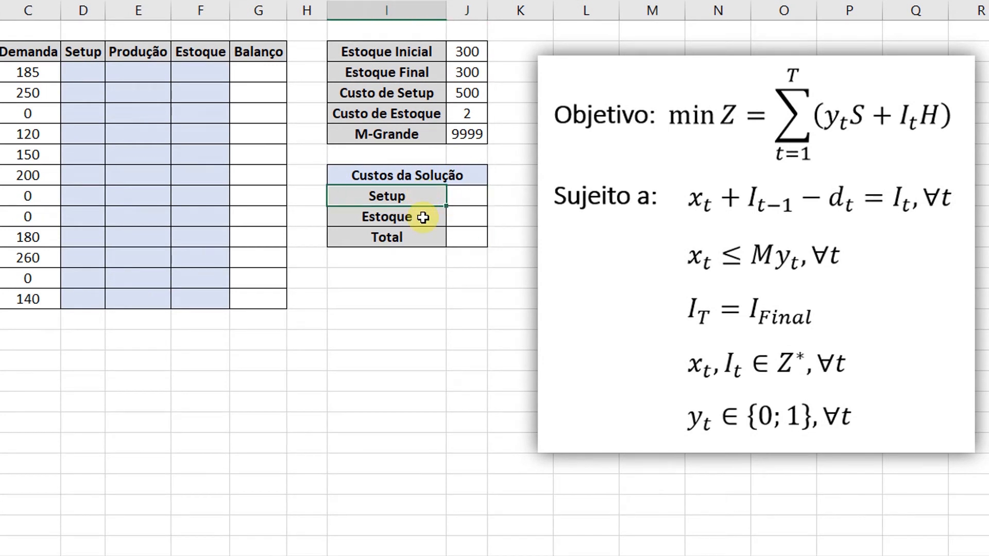
{"action": "left_click", "coordinate": [423, 216]}
{"action": "left_click", "coordinate": [423, 237]}
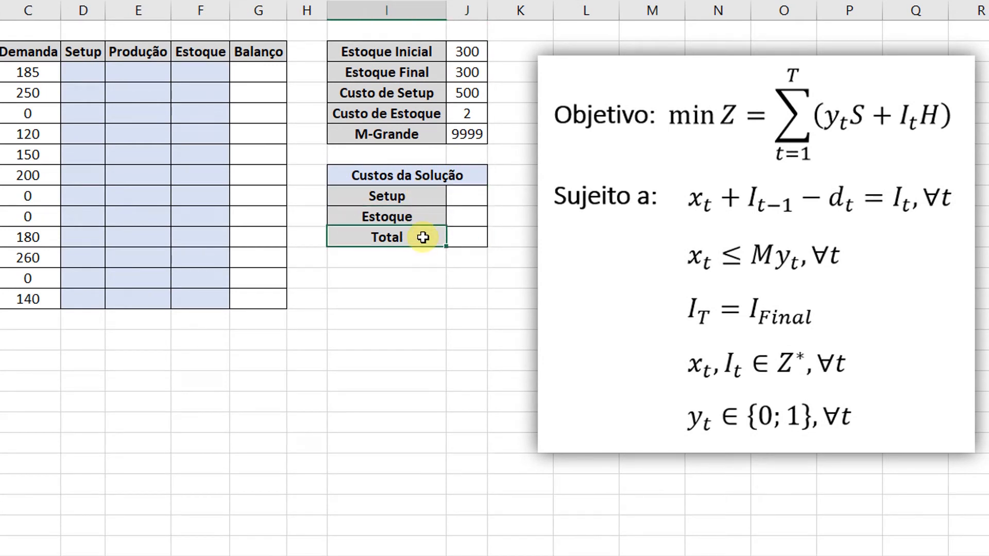
Step: Calculate the solution's Setup cost in J9 with the formula =J4*SOMA(D3:D14)
{"action": "left_click", "coordinate": [458, 195]}
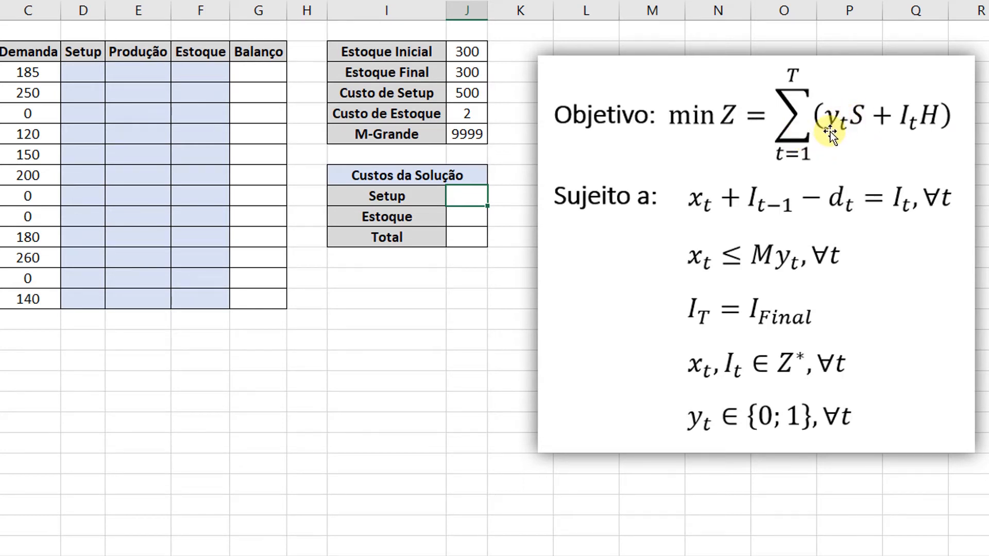
{"action": "type", "text": "="}
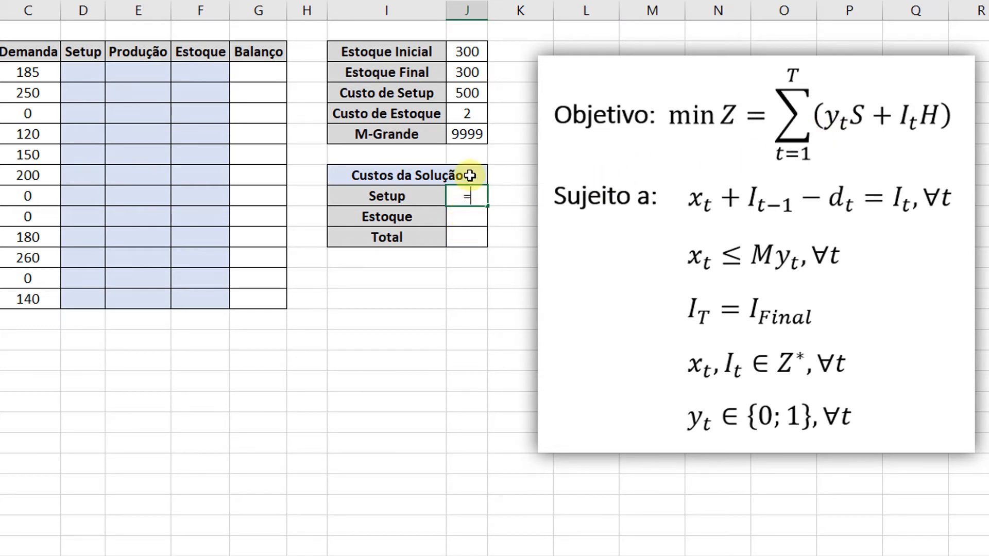
{"action": "left_click", "coordinate": [469, 92]}
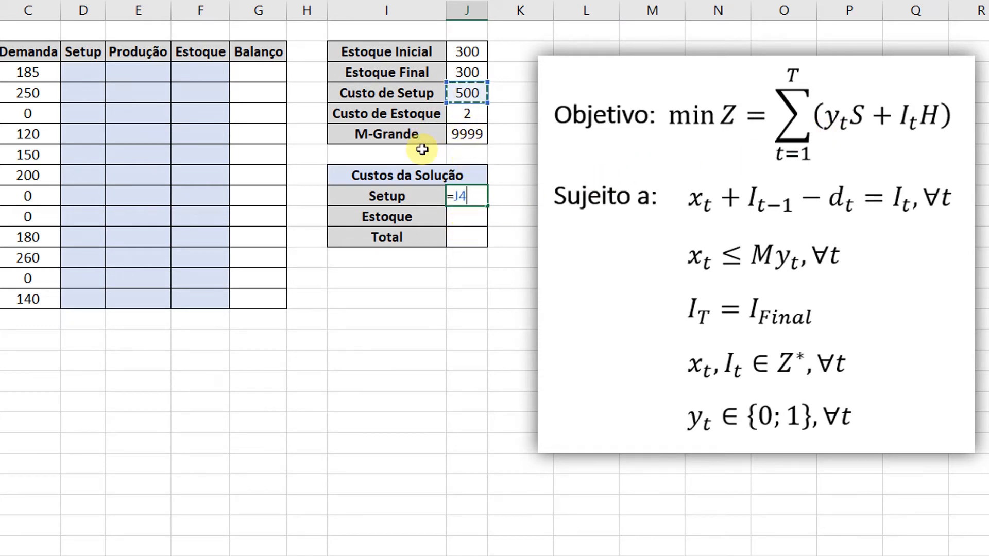
{"action": "type", "text": "*soma"}
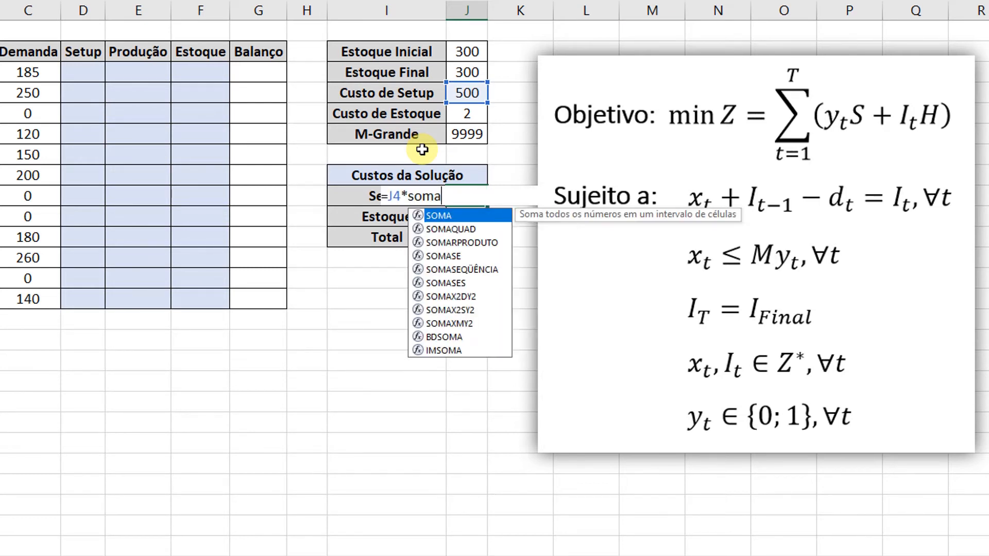
{"action": "key", "text": "Tab"}
{"action": "left_click_drag", "start_coordinate": [84, 73], "coordinate": [94, 298]}
{"action": "type", "text": ")"}
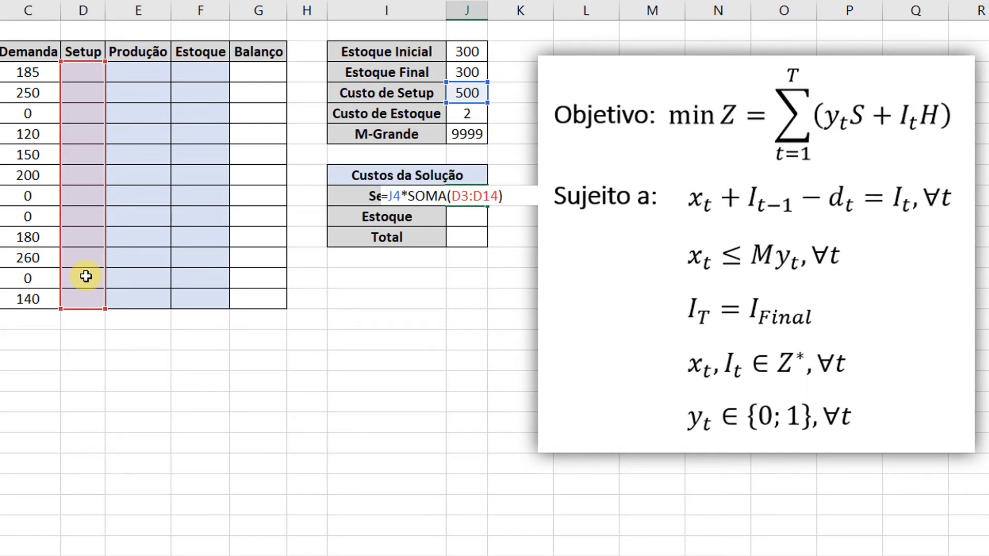
{"action": "key", "text": "Return"}
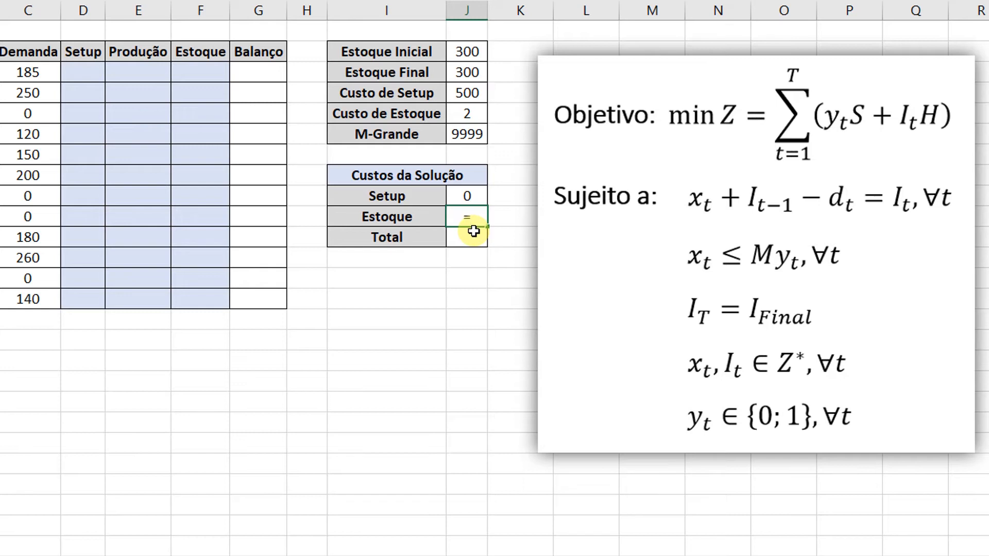
Step: Calculate the solution's Estoque cost in J10 with the formula =J5*SOMA(F3:F14)
{"action": "left_click", "coordinate": [466, 114]}
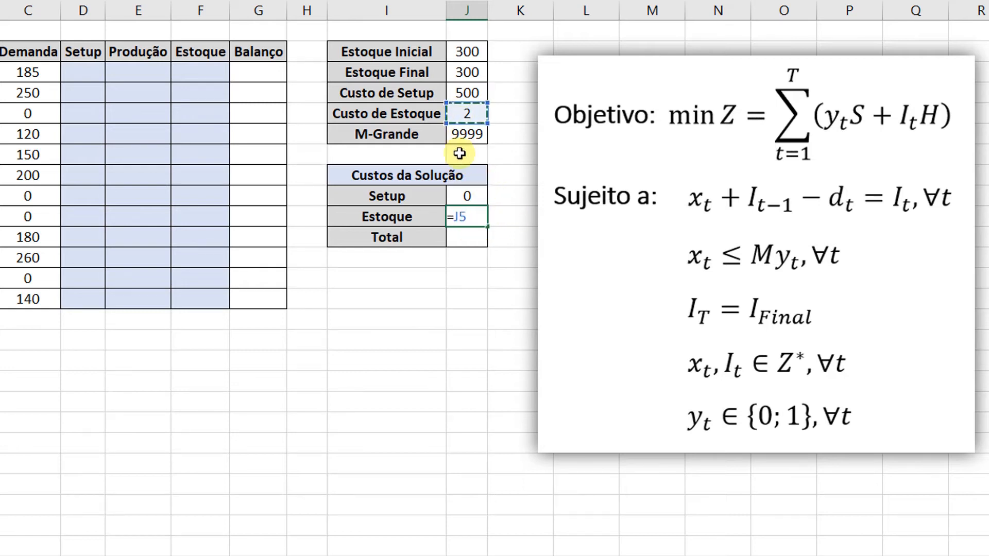
{"action": "type", "text": "*so"}
{"action": "key", "text": "Tab"}
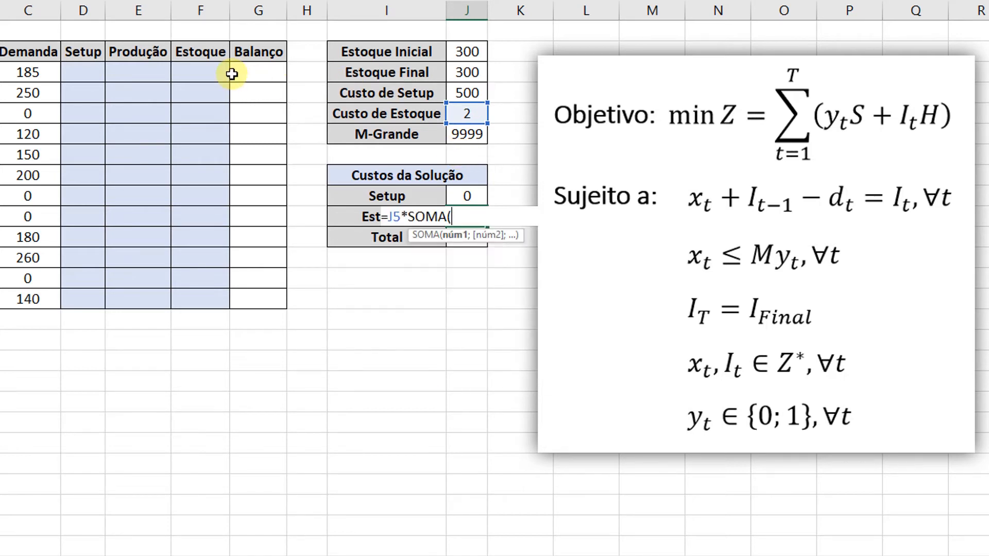
{"action": "left_click_drag", "start_coordinate": [227, 72], "coordinate": [195, 293]}
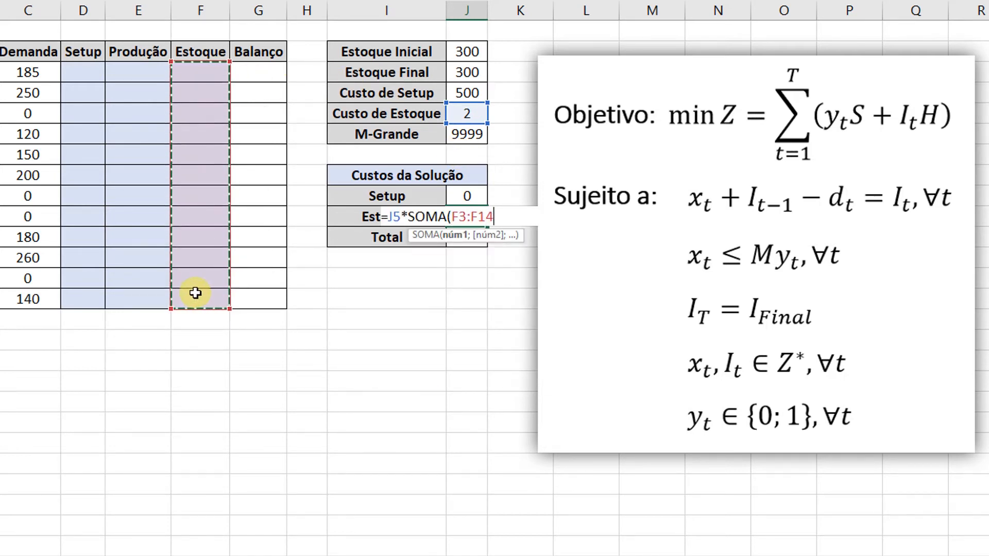
{"action": "type", "text": ")"}
{"action": "key", "text": "Return"}
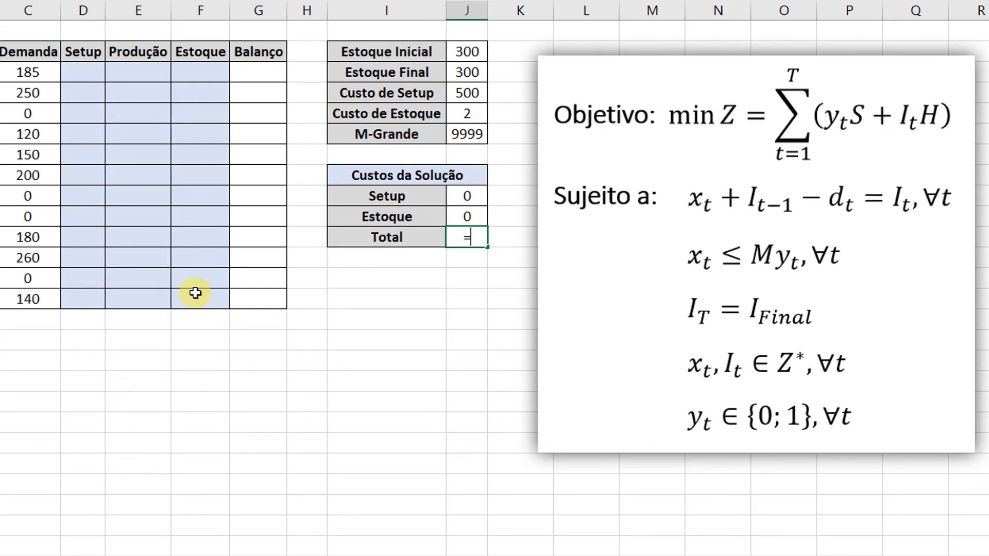
Step: Calculate the Total cost in J11 with the formula =J9+J10
{"action": "key", "text": "Up"}
{"action": "key", "text": "Up"}
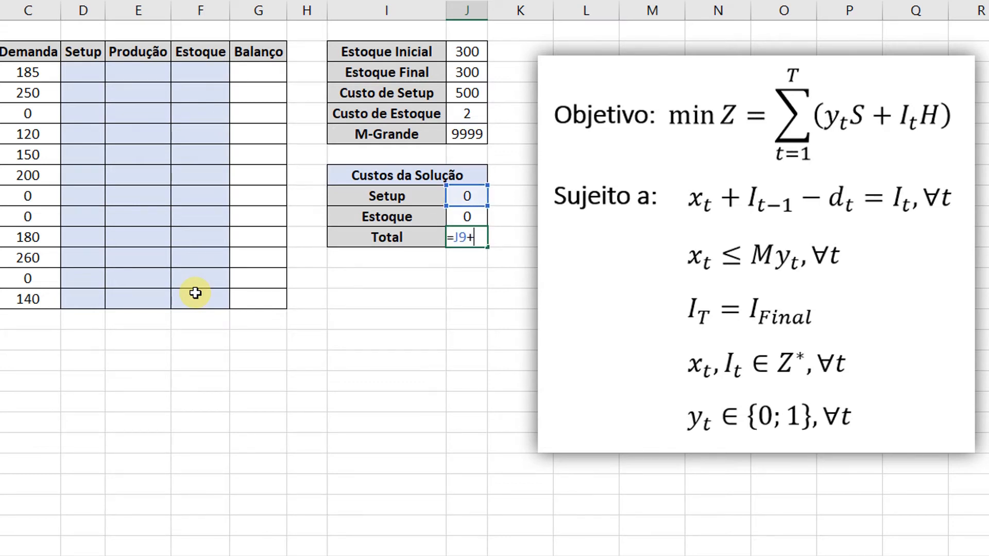
{"action": "type", "text": "+"}
{"action": "key", "text": "Up"}
{"action": "key", "text": "Return"}
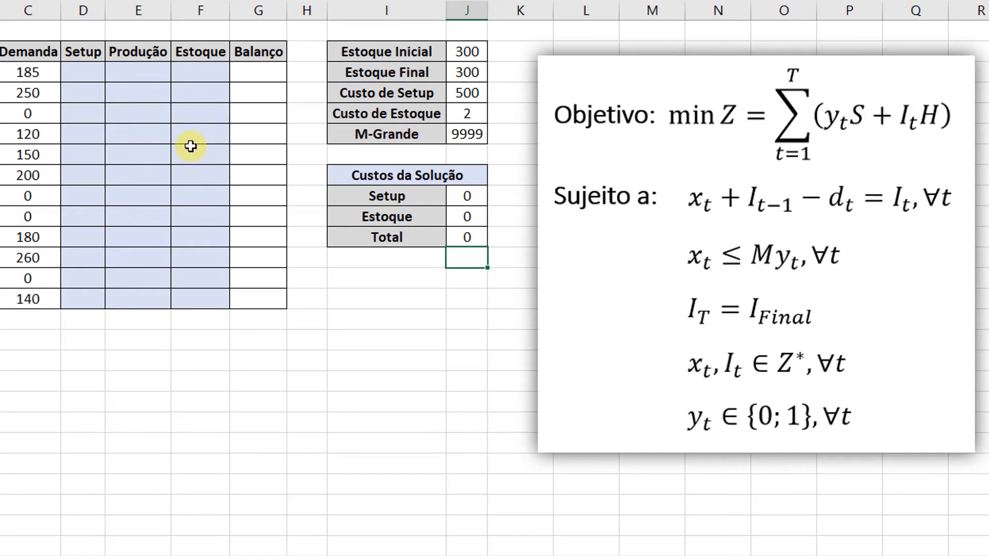
Step: Enter 1 in the Setup column for periods 3 and 8 to test the cost formulas
{"action": "left_click", "coordinate": [86, 118]}
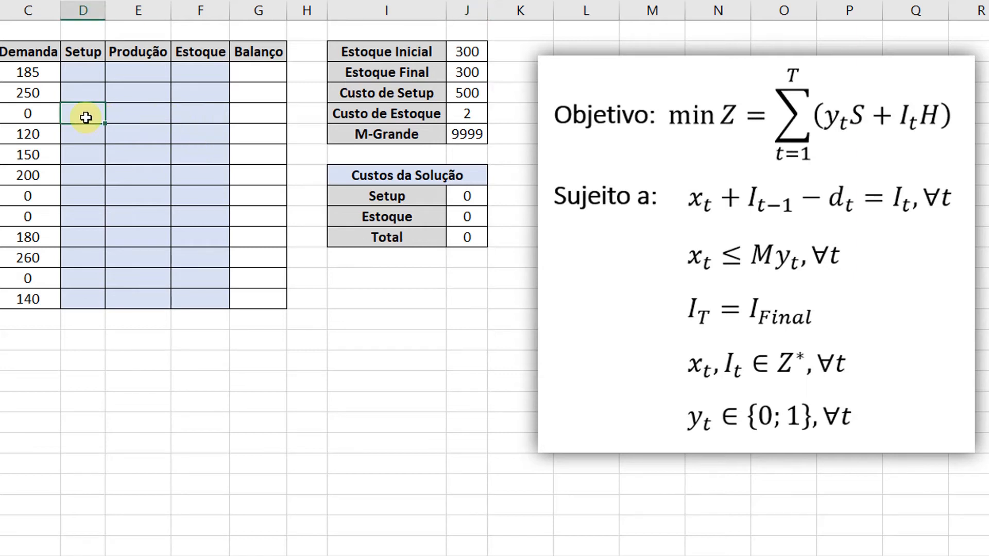
{"action": "key", "text": "Return"}
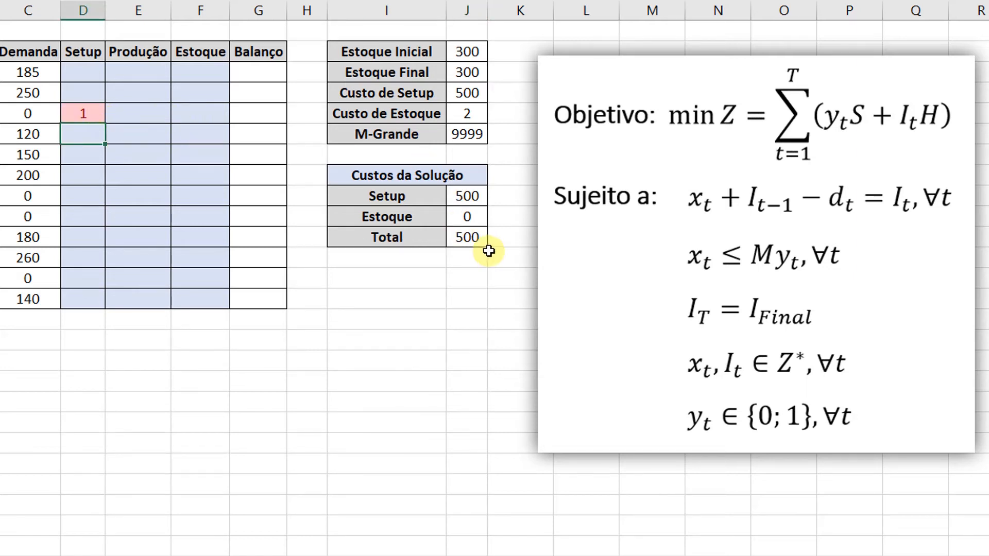
{"action": "left_click", "coordinate": [84, 212]}
{"action": "type", "text": "1"}
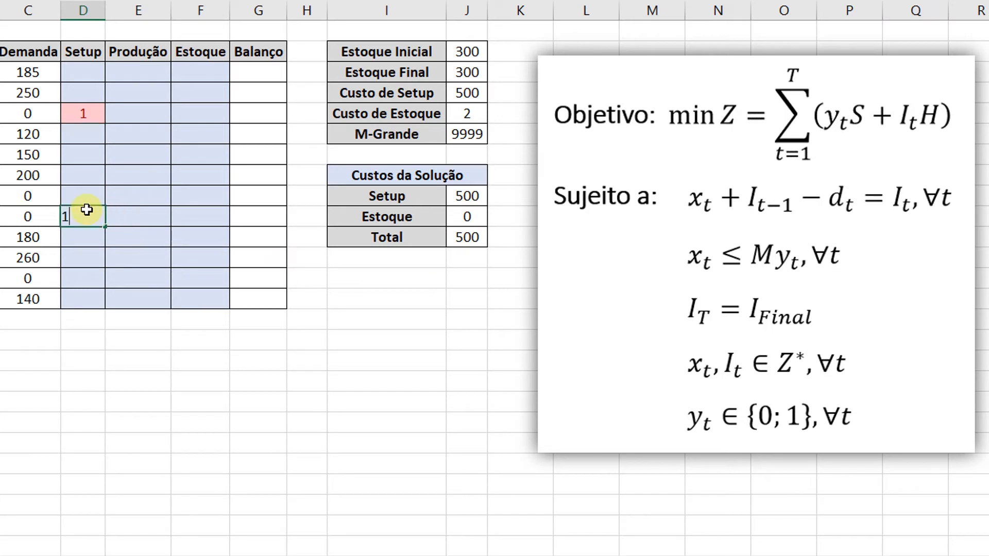
{"action": "left_click", "coordinate": [128, 216]}
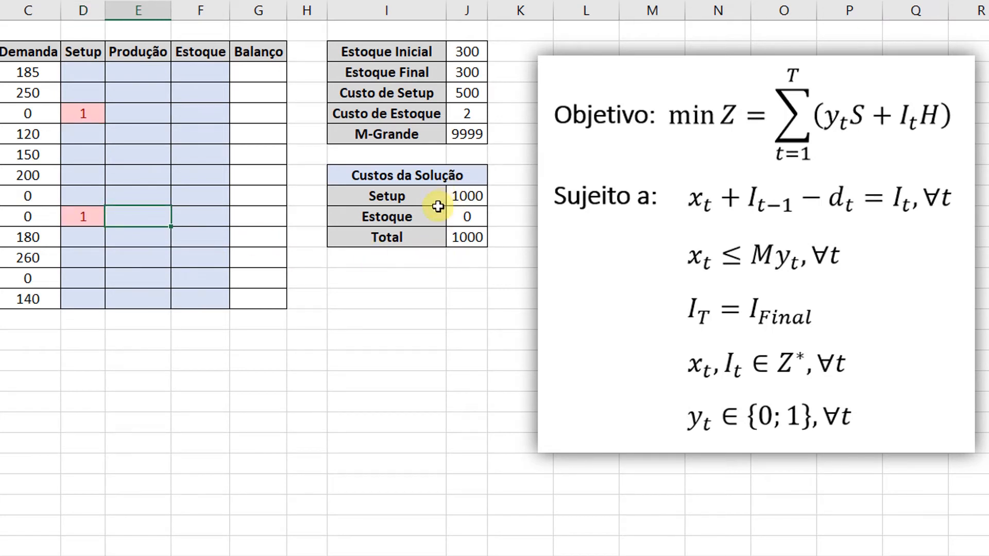
{"action": "left_click", "coordinate": [202, 214]}
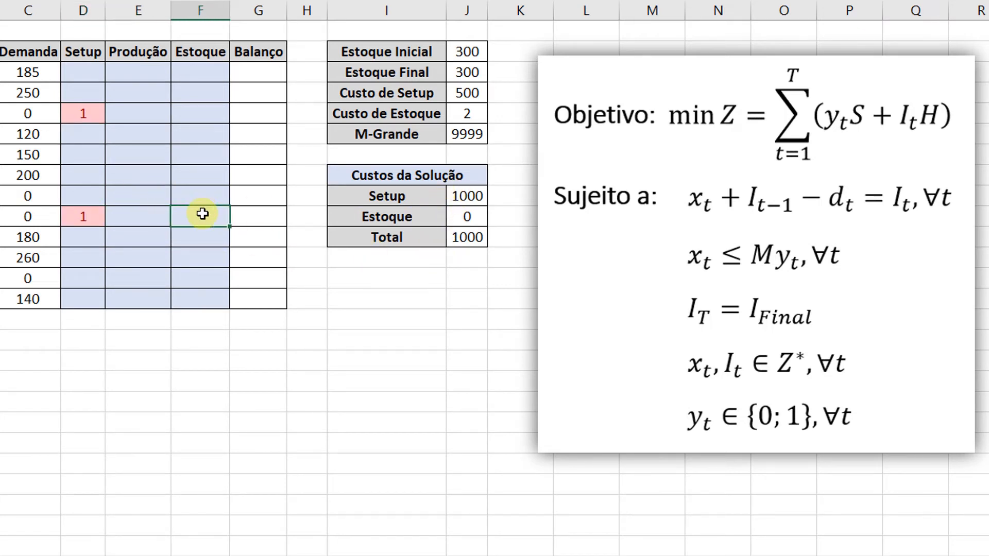
Step: Enter 100 as period 8's Estoque to test the cost formulas, and clear all test values from D3:F14
{"action": "type", "text": "100"}
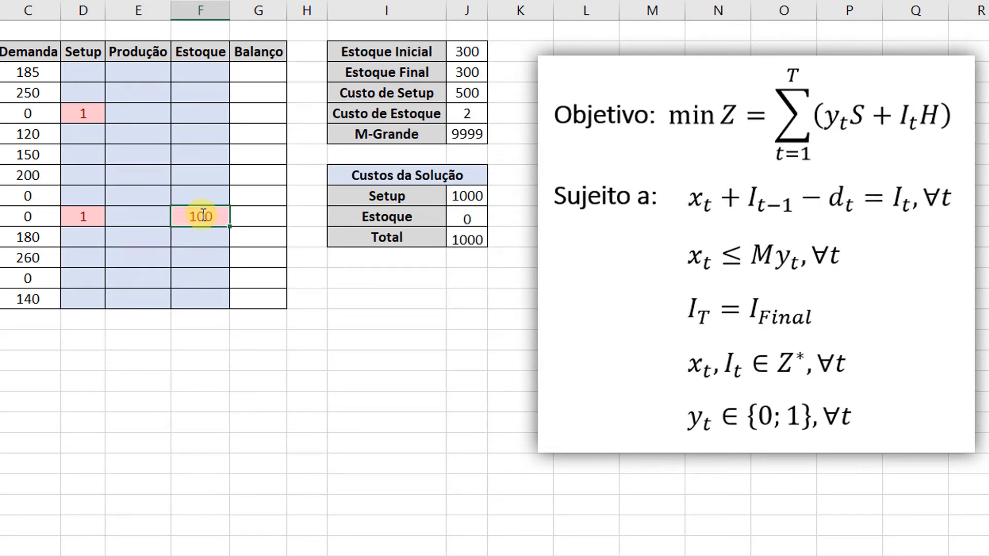
{"action": "key", "text": "Return"}
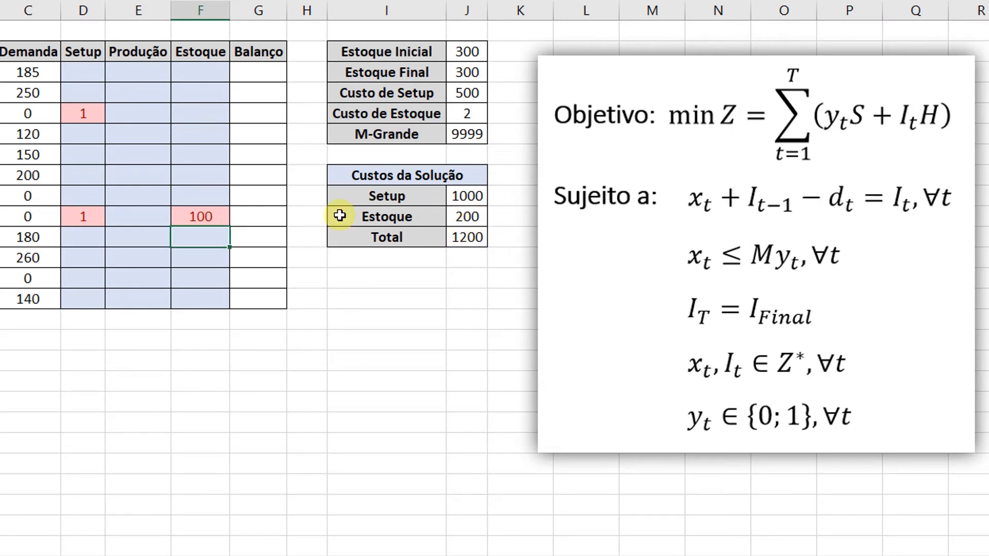
{"action": "left_click_drag", "start_coordinate": [88, 73], "coordinate": [195, 295]}
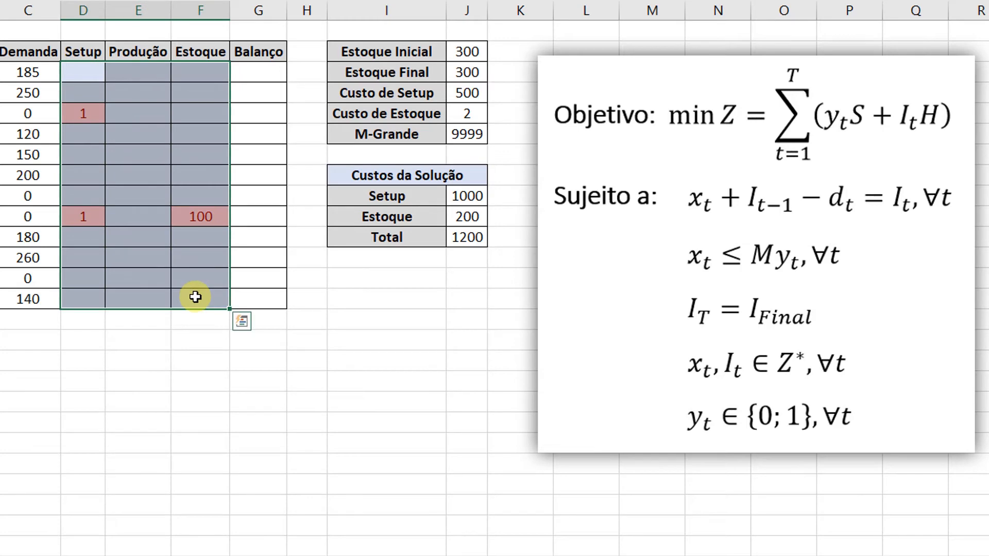
{"action": "key", "text": "Delete"}
{"action": "left_click", "coordinate": [462, 176]}
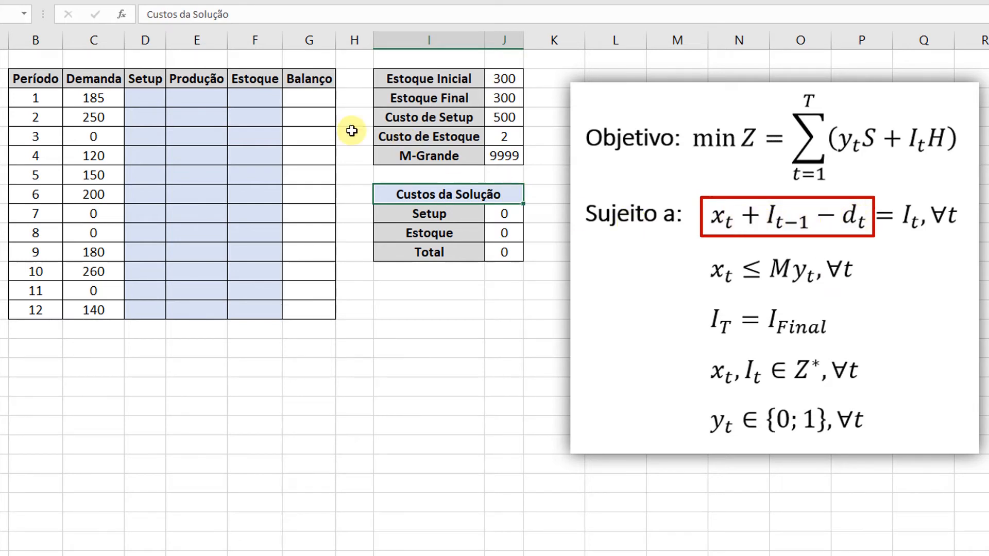
Step: Calculate period 1's Balanço in G3 with the formula =E3+J2-C3
{"action": "left_click_drag", "start_coordinate": [317, 97], "coordinate": [301, 307]}
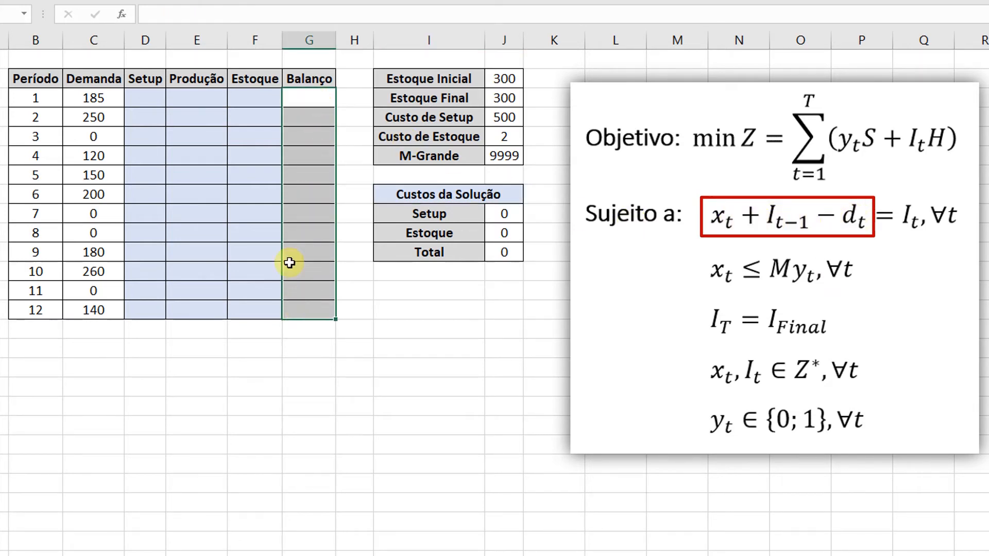
{"action": "left_click_drag", "start_coordinate": [259, 98], "coordinate": [256, 305]}
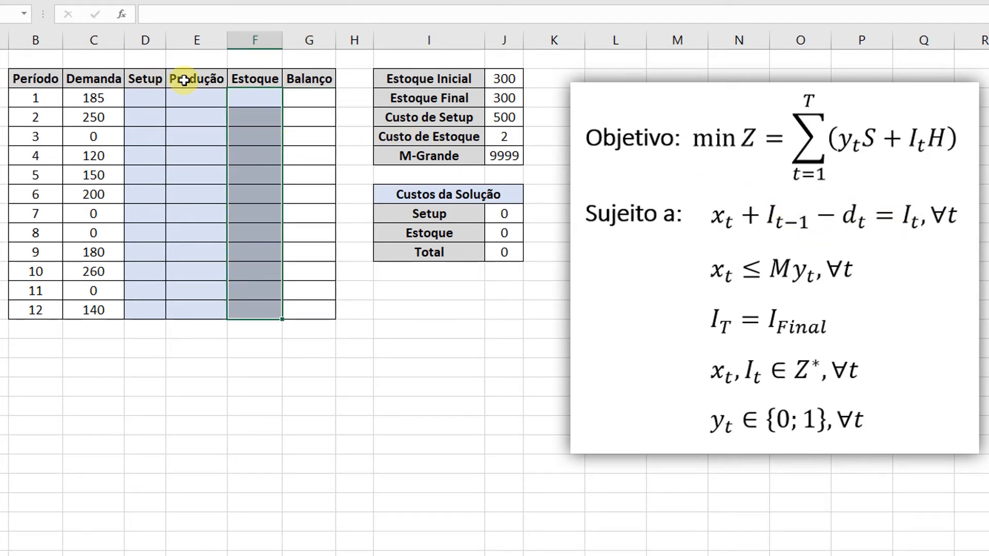
{"action": "left_click", "coordinate": [310, 96]}
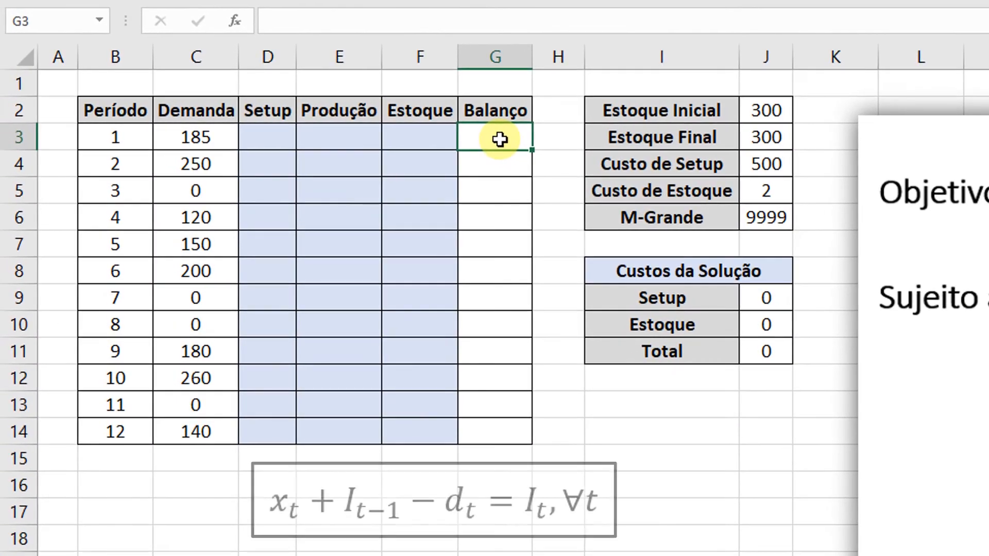
{"action": "type", "text": "="}
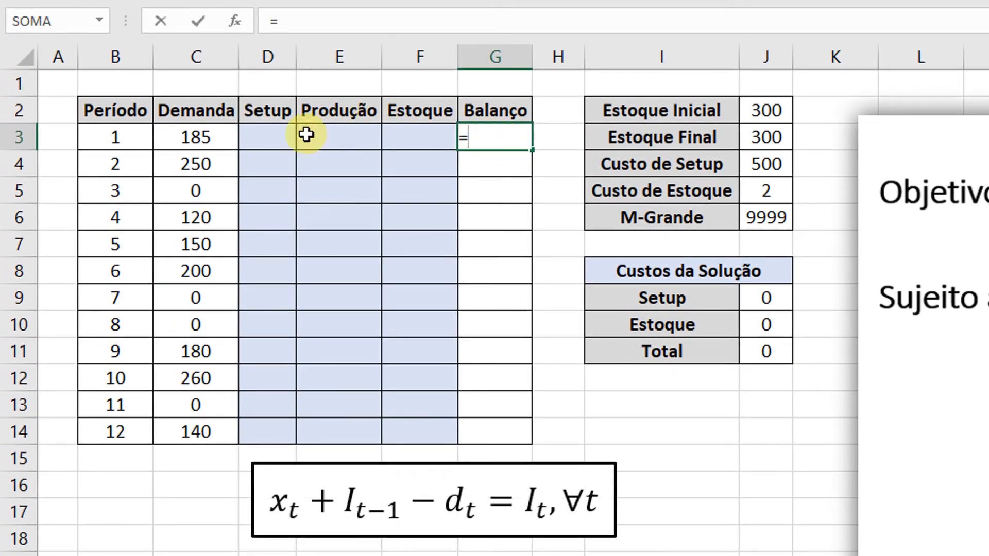
{"action": "left_click", "coordinate": [324, 136]}
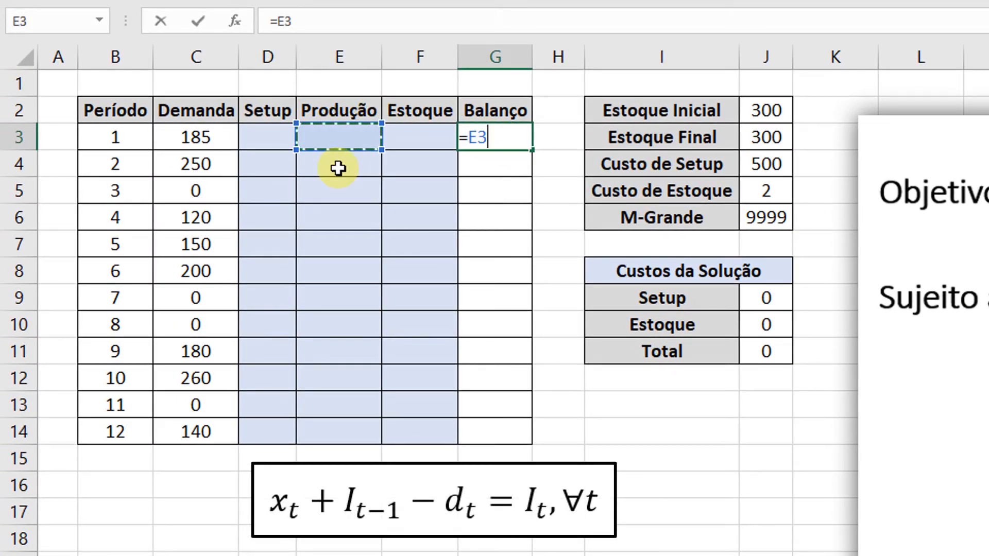
{"action": "type", "text": "+"}
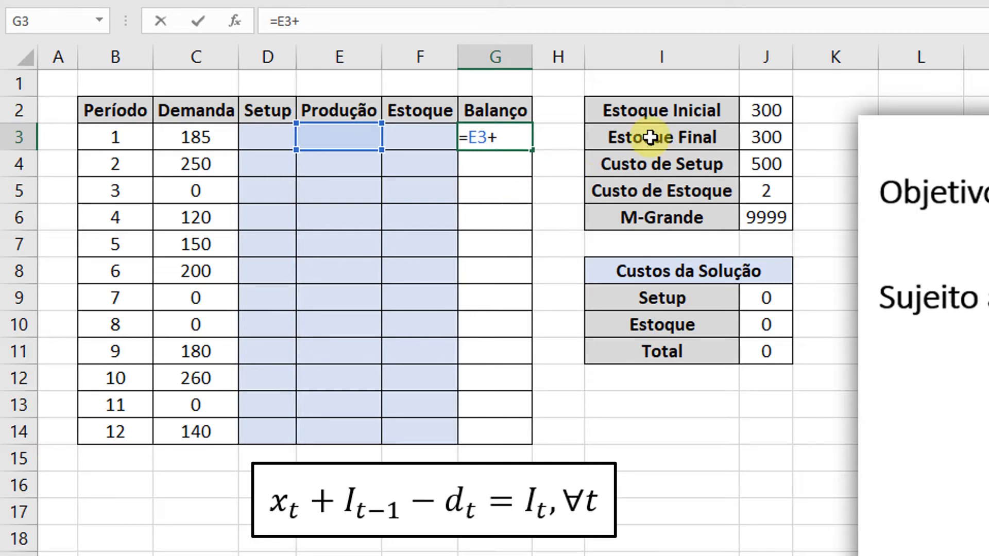
{"action": "left_click", "coordinate": [765, 106]}
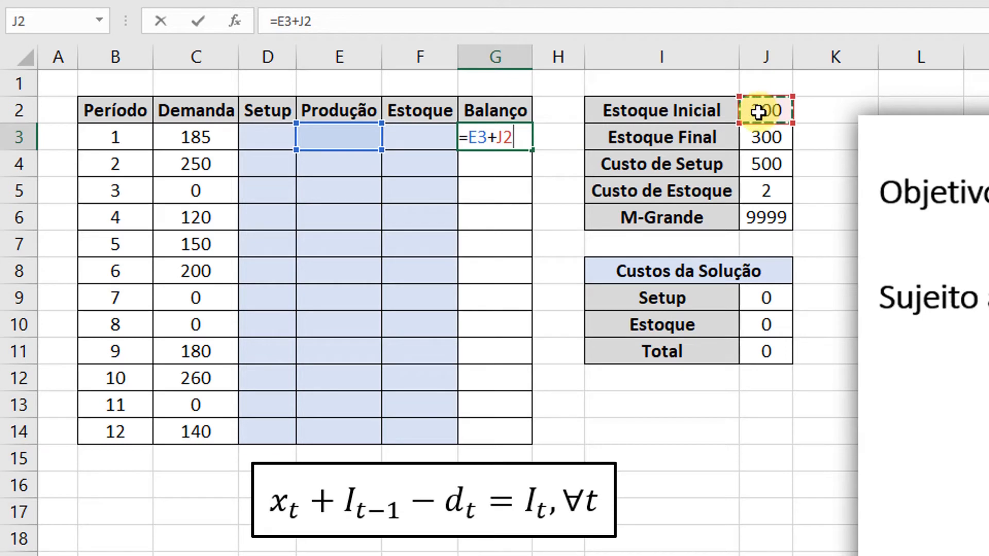
{"action": "type", "text": "-"}
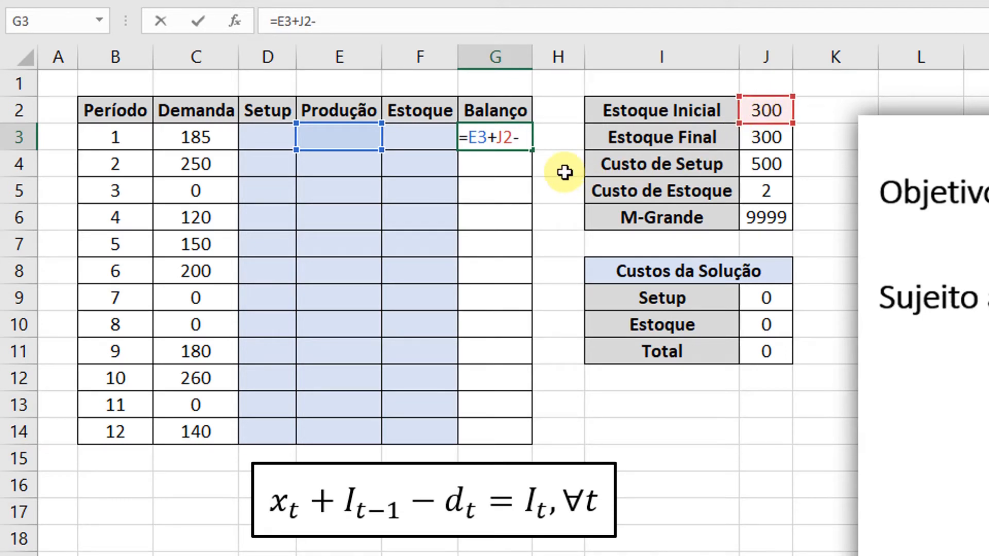
{"action": "left_click", "coordinate": [210, 137]}
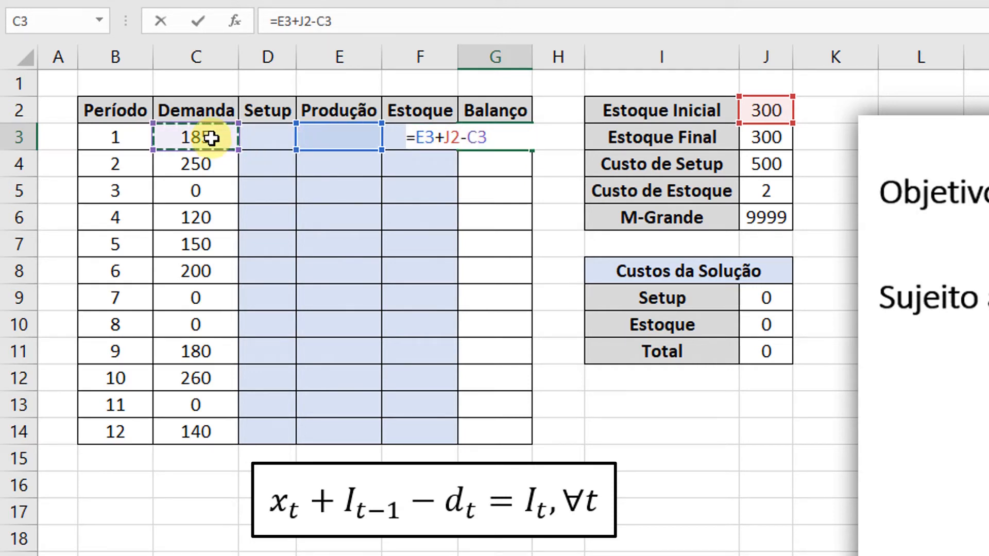
{"action": "key", "text": "Return"}
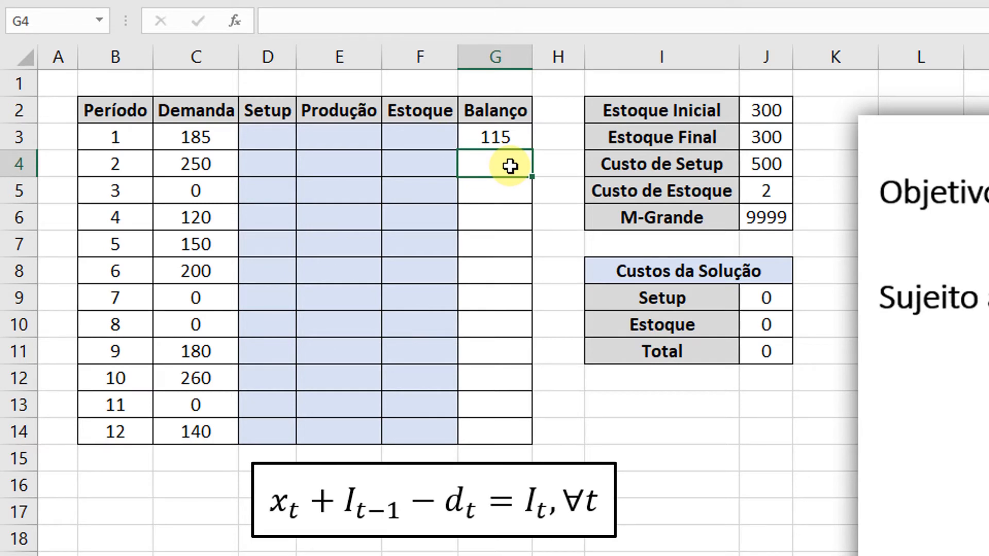
Step: Calculate period 2's Balanço in G4 with the formula =E4+F3-C4 and fill it down to G14
{"action": "type", "text": "="}
{"action": "left_click", "coordinate": [367, 173]}
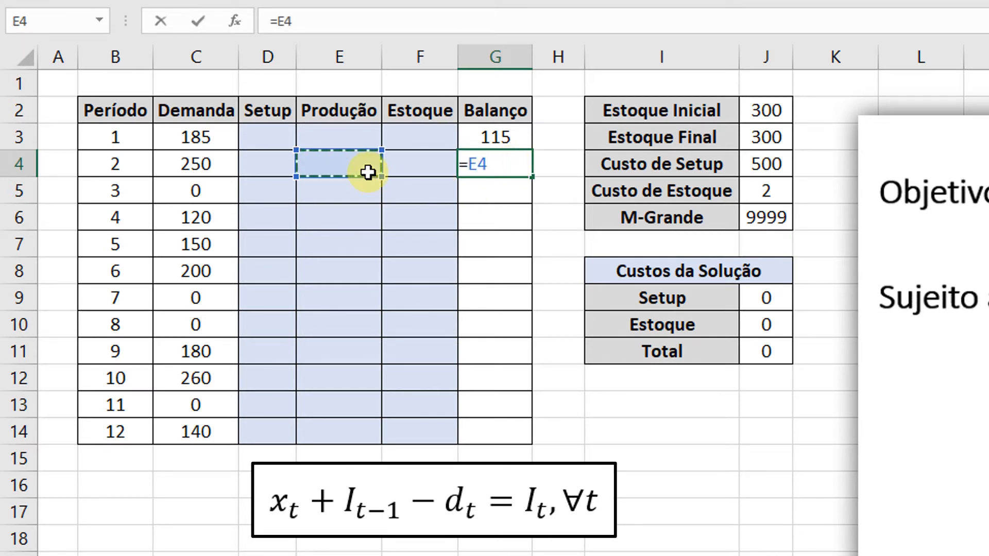
{"action": "type", "text": "+"}
{"action": "left_click", "coordinate": [407, 139]}
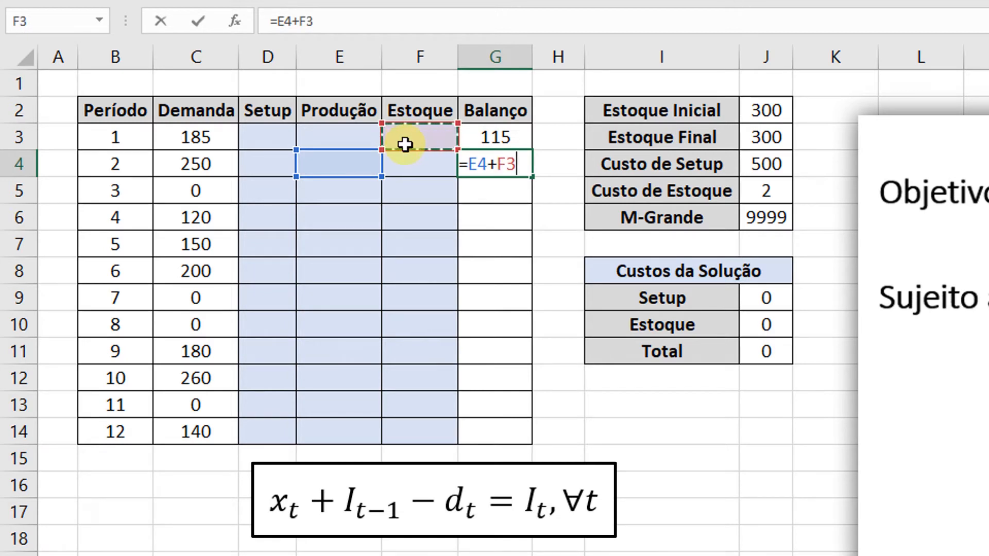
{"action": "type", "text": "-"}
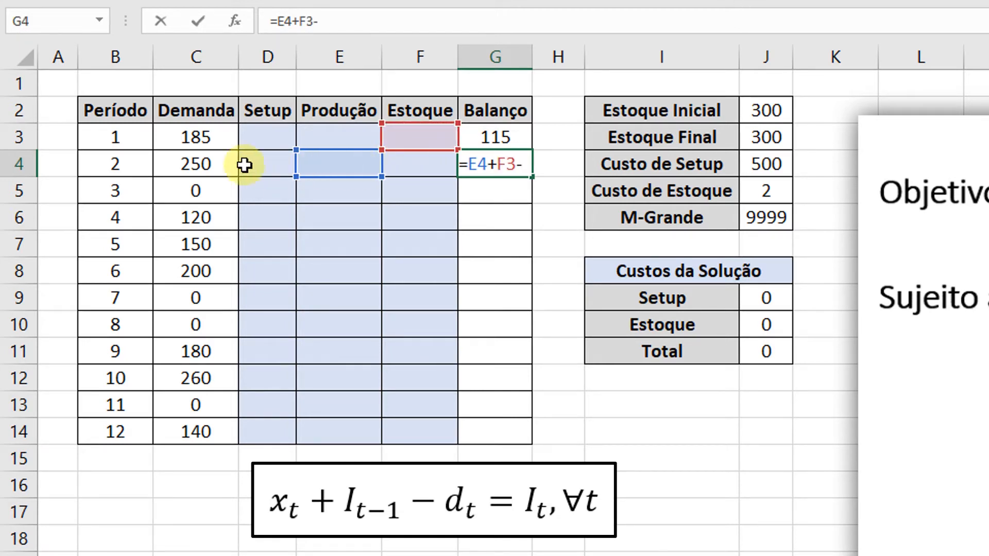
{"action": "left_click", "coordinate": [216, 165]}
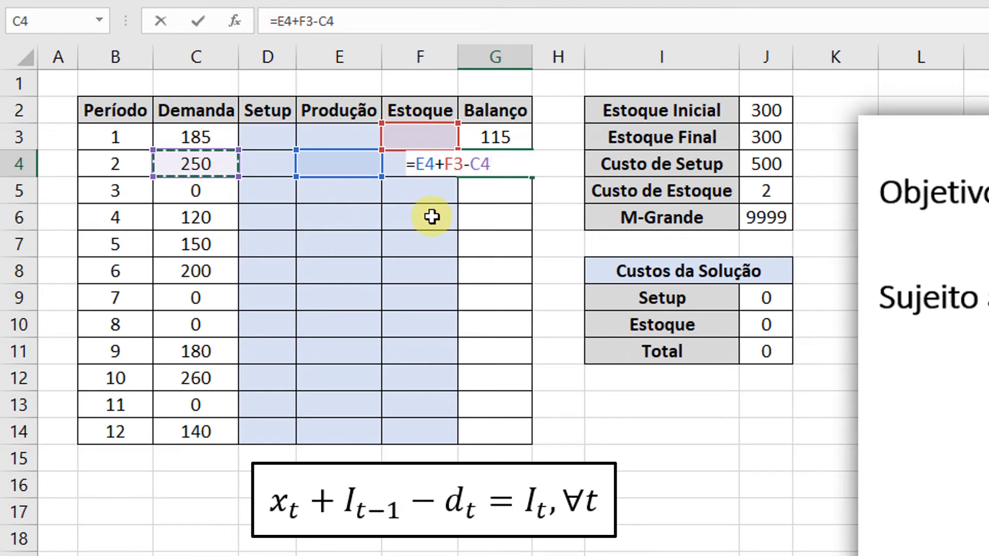
{"action": "key", "text": "Return"}
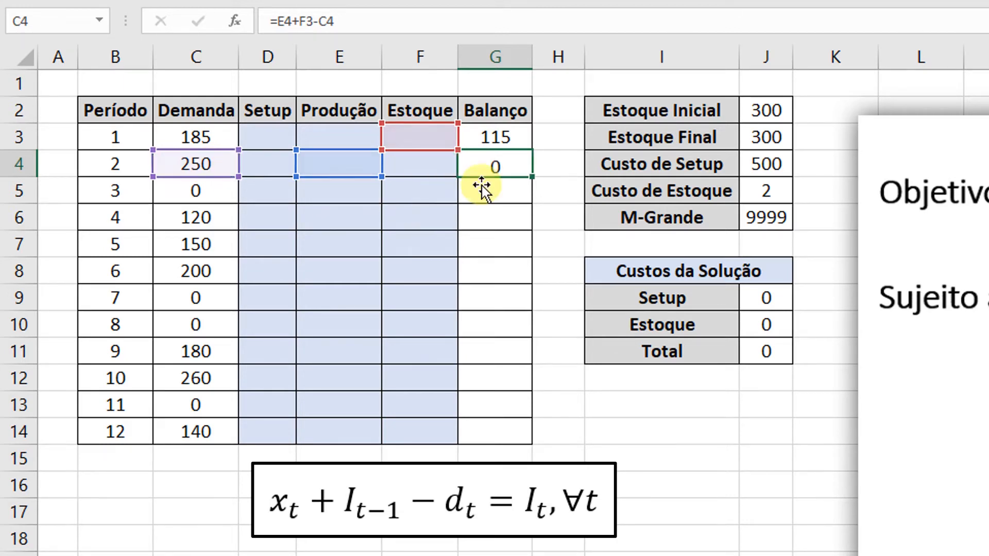
{"action": "left_click", "coordinate": [511, 166]}
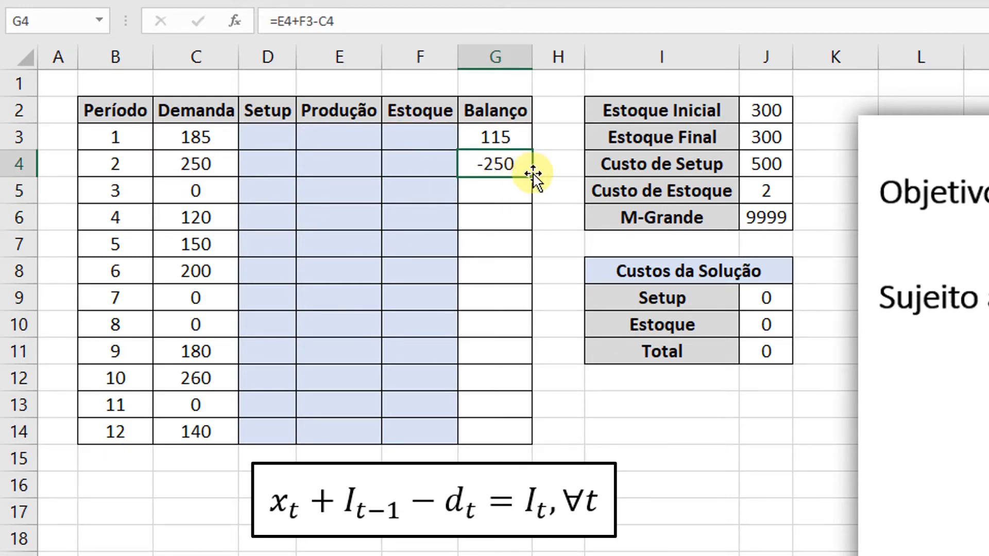
{"action": "left_click_drag", "start_coordinate": [533, 174], "coordinate": [527, 442]}
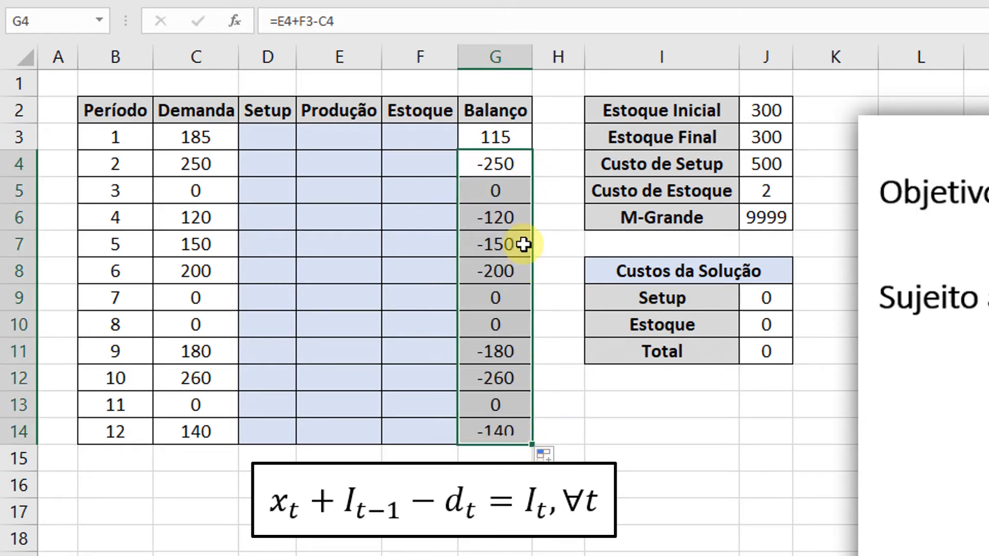
Step: Check the cell references of the copied Balanço formulas for periods 3 and 4
{"action": "left_click", "coordinate": [490, 190]}
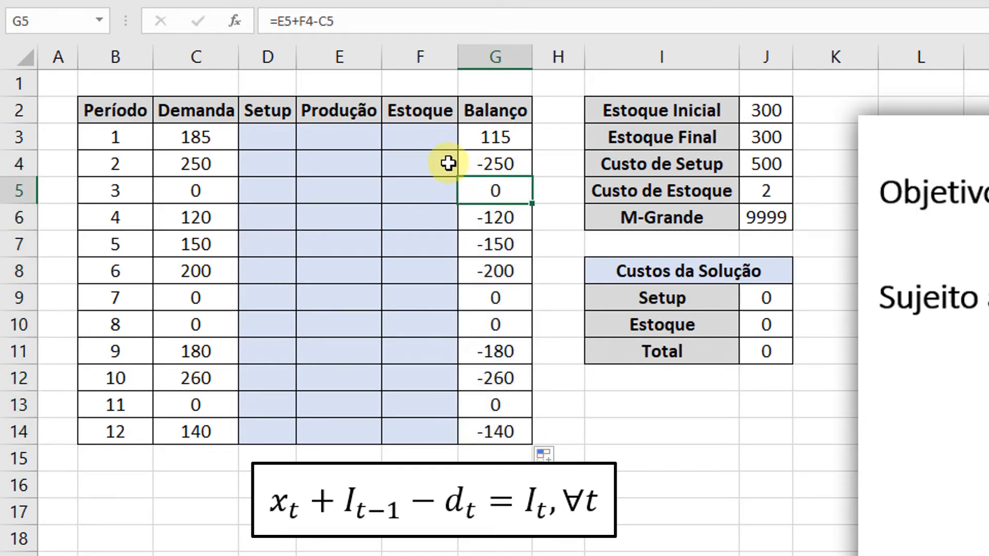
{"action": "double_click", "coordinate": [491, 214]}
{"action": "key", "text": "Escape"}
{"action": "key", "text": "ctrl+Down"}
{"action": "double_click", "coordinate": [491, 217]}
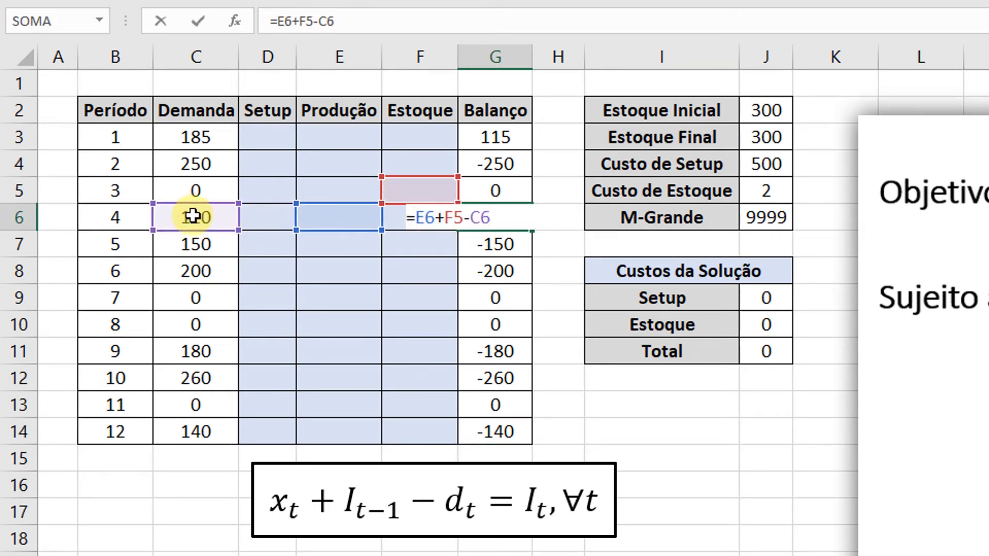
{"action": "key", "text": "Return"}
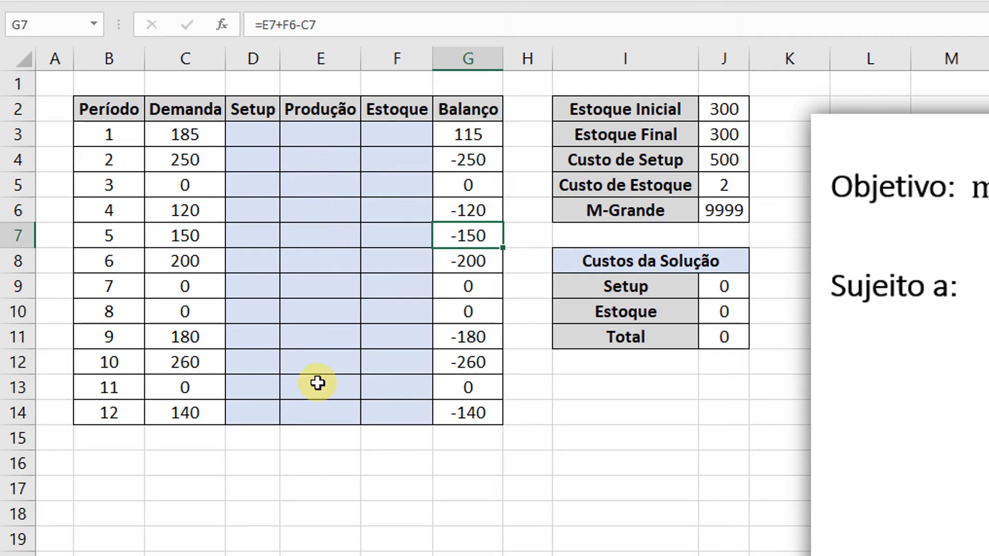
Step: Insert a new column H after Balanço and copy the Balanço column G2:G14 into it starting at H2
{"action": "left_click", "coordinate": [529, 59]}
{"action": "right_click", "coordinate": [533, 64]}
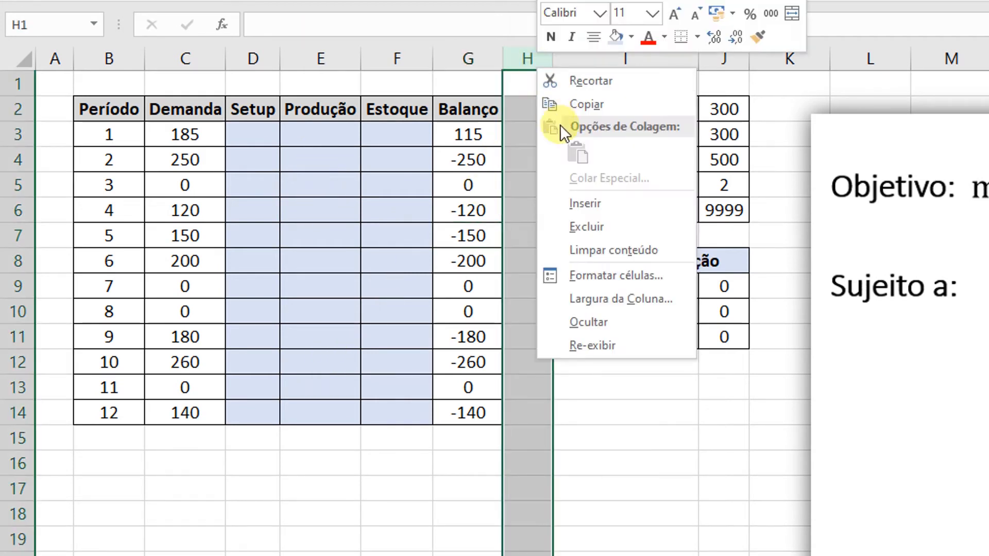
{"action": "left_click", "coordinate": [585, 205]}
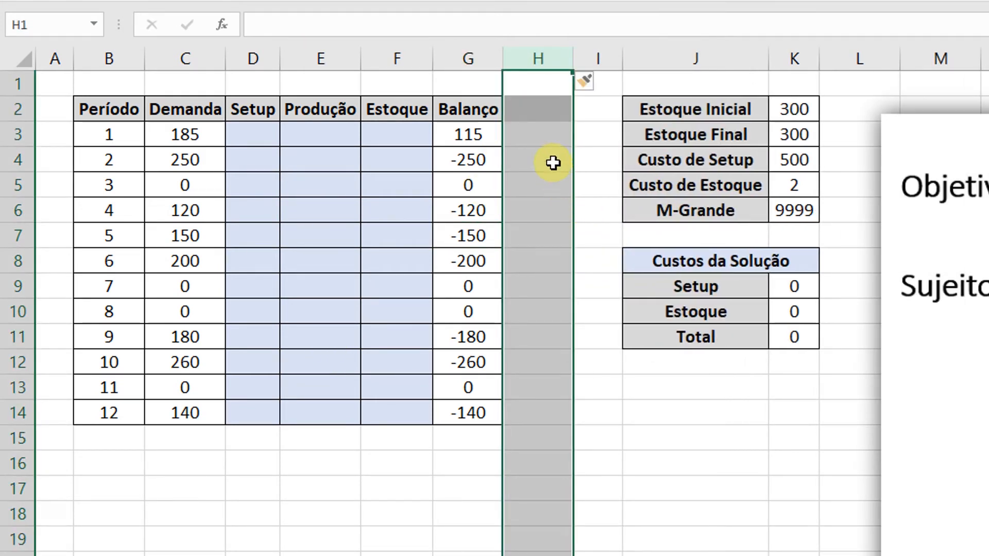
{"action": "left_click", "coordinate": [460, 113]}
{"action": "left_click_drag", "start_coordinate": [459, 112], "coordinate": [466, 418]}
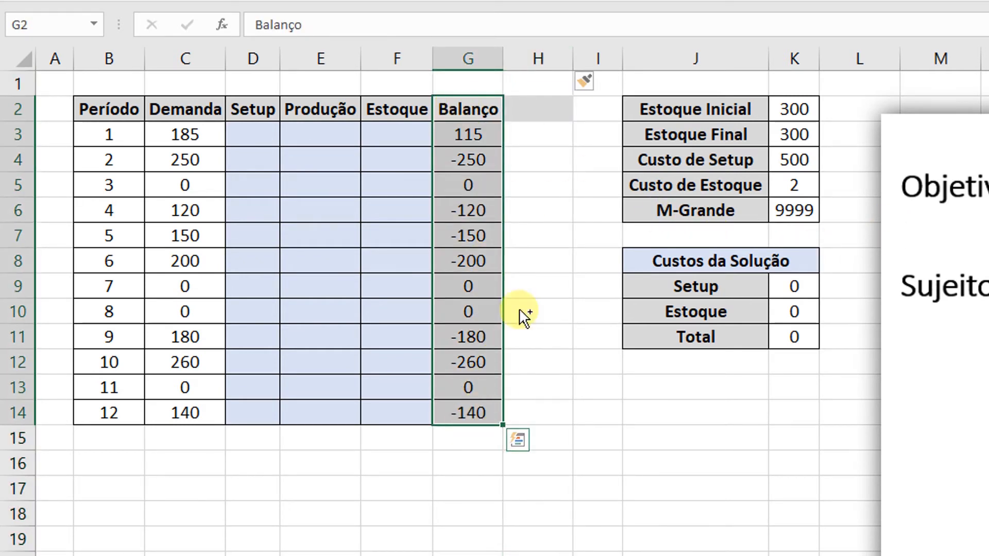
{"action": "key", "text": "ctrl+c"}
{"action": "left_click", "coordinate": [548, 117]}
{"action": "key", "text": "ctrl+v"}
Step: Clear the copied contents of H3:H14 and change the header in H2 to Myt
{"action": "left_click", "coordinate": [546, 149]}
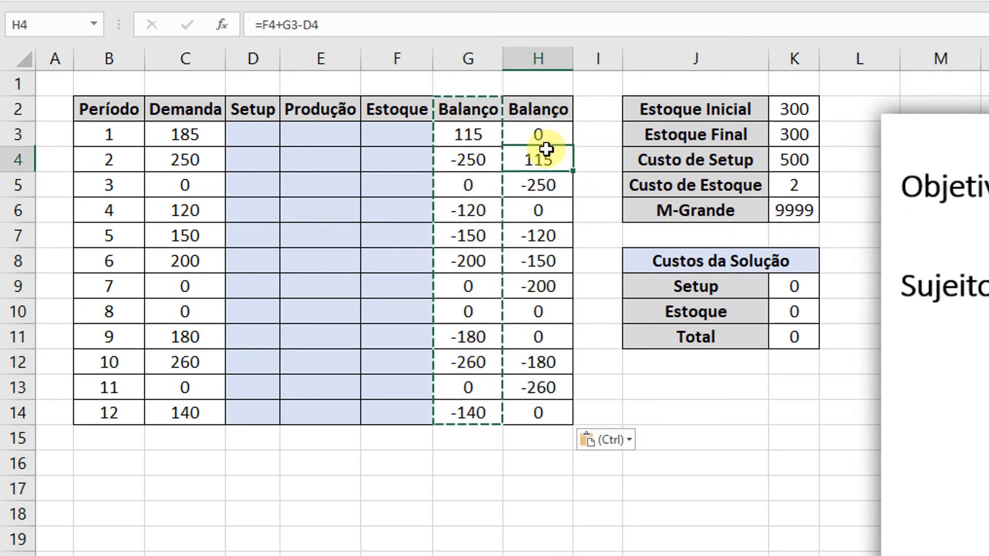
{"action": "left_click", "coordinate": [548, 132]}
{"action": "key", "text": "ctrl+shift+Down"}
{"action": "key", "text": "Delete"}
{"action": "key", "text": "Up"}
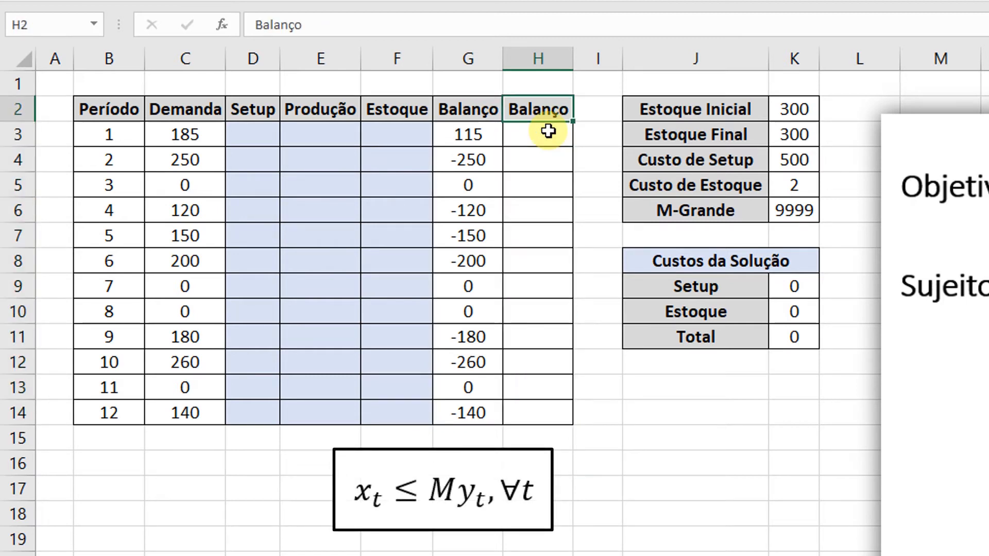
{"action": "type", "text": "Myt"}
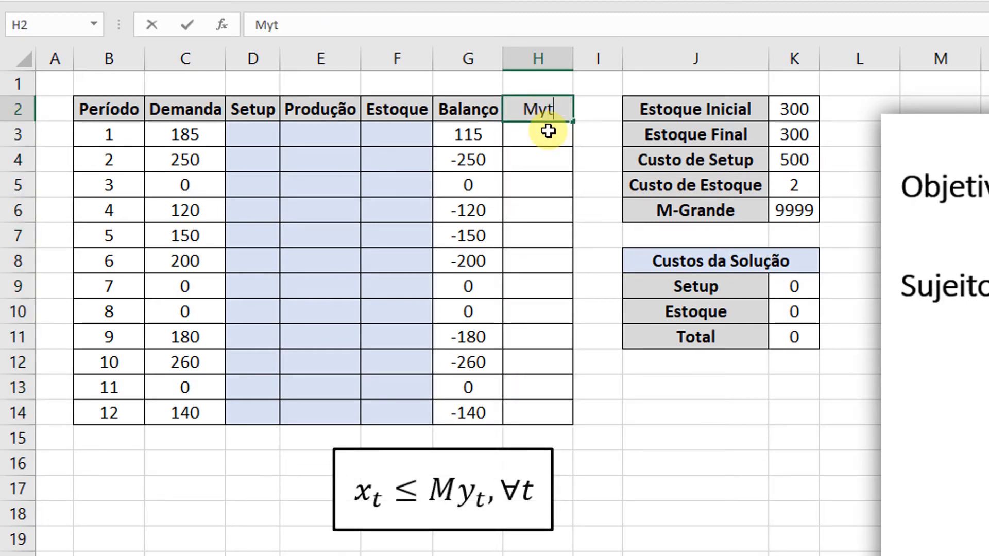
{"action": "key", "text": "Return"}
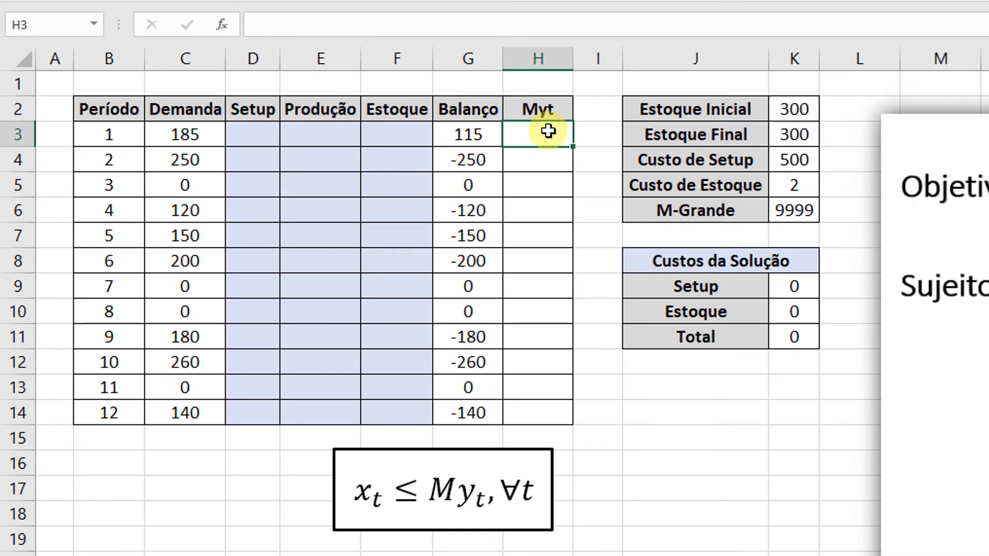
Step: Calculate period 1's Myt in H3 with the formula =$K$6*D3, keeping the M-Grande reference absolute
{"action": "type", "text": "="}
{"action": "left_click", "coordinate": [793, 229]}
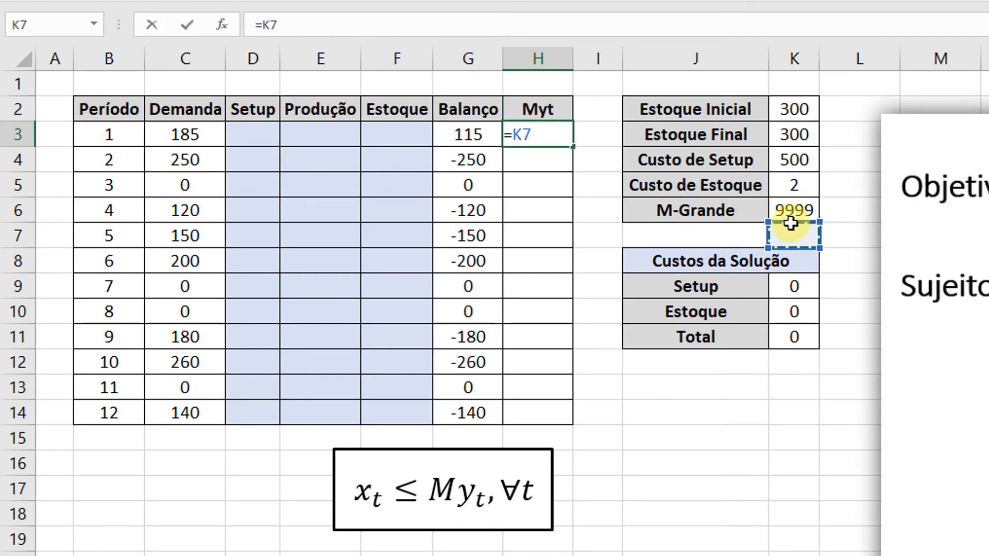
{"action": "left_click", "coordinate": [787, 211]}
{"action": "key", "text": "F4"}
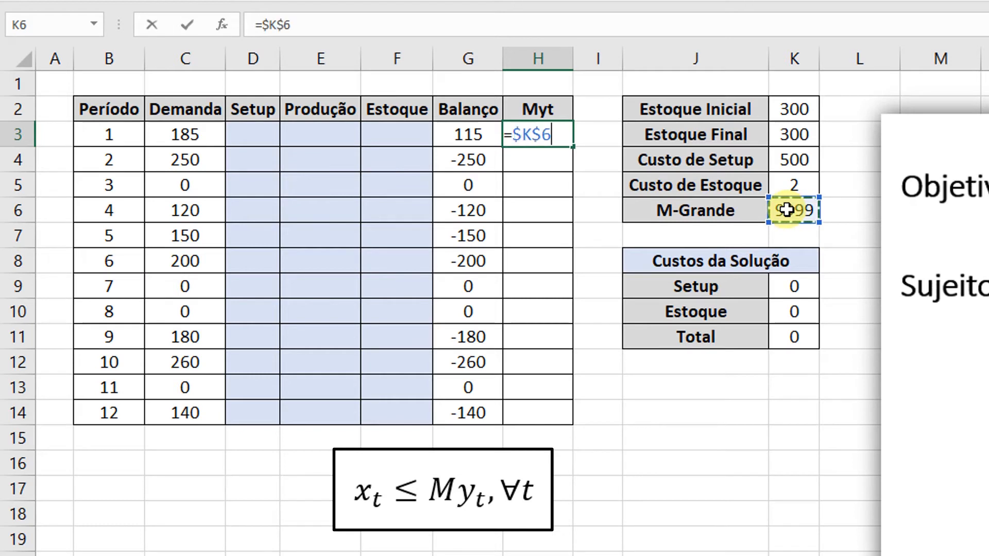
{"action": "type", "text": "*"}
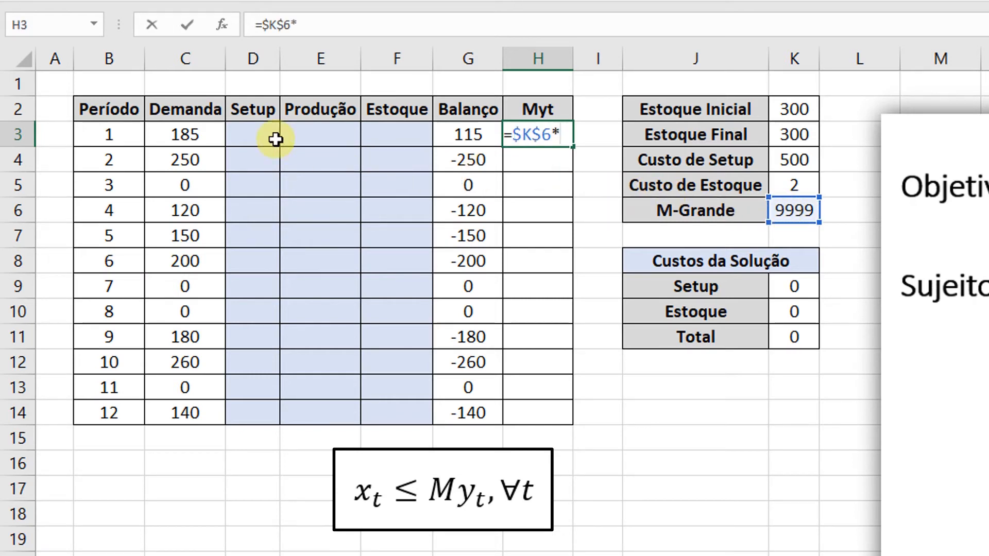
{"action": "left_click", "coordinate": [244, 125]}
{"action": "key", "text": "Return"}
{"action": "left_click", "coordinate": [551, 134]}
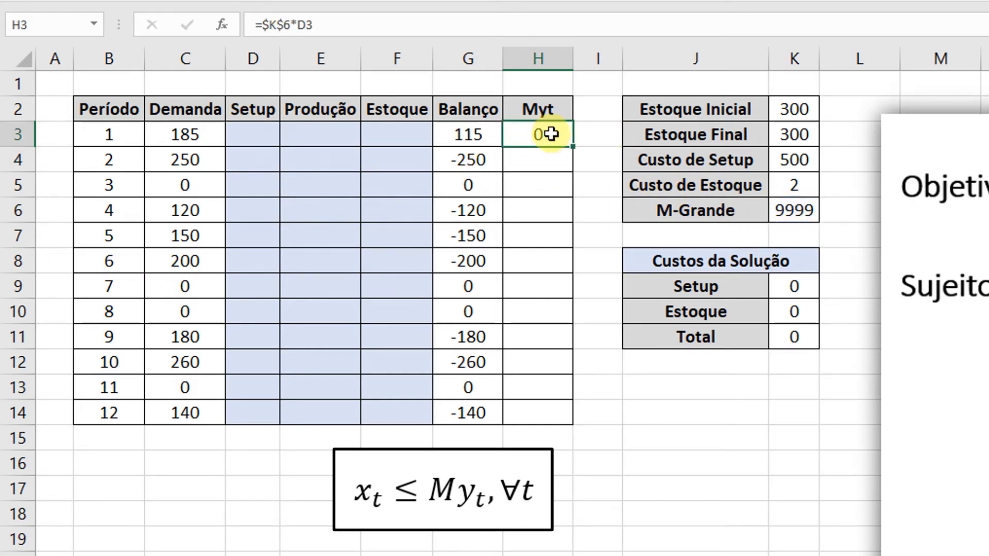
Step: Copy the Myt formula from H3 down through H14 for the remaining periods
{"action": "double_click", "coordinate": [572, 146]}
{"action": "left_click", "coordinate": [567, 140]}
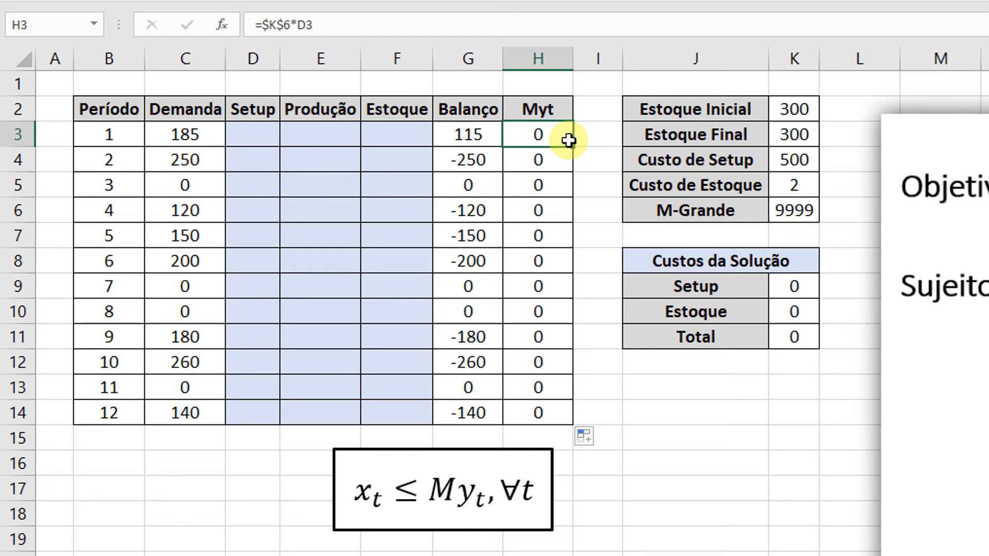
Step: Test the big-M formula by entering a Setup of 1 and a Produção of 100 for period 1
{"action": "left_click", "coordinate": [249, 137]}
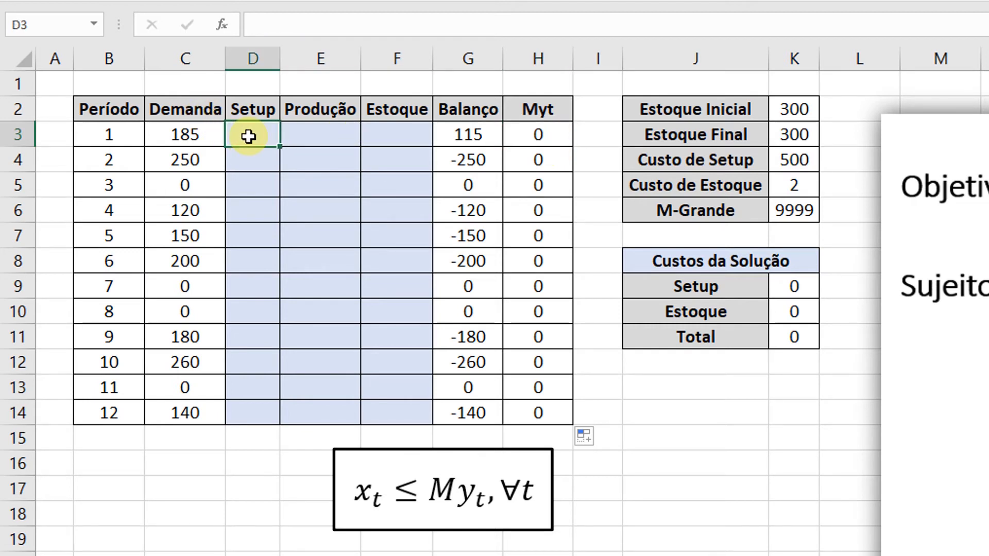
{"action": "type", "text": "1"}
{"action": "key", "text": "Return"}
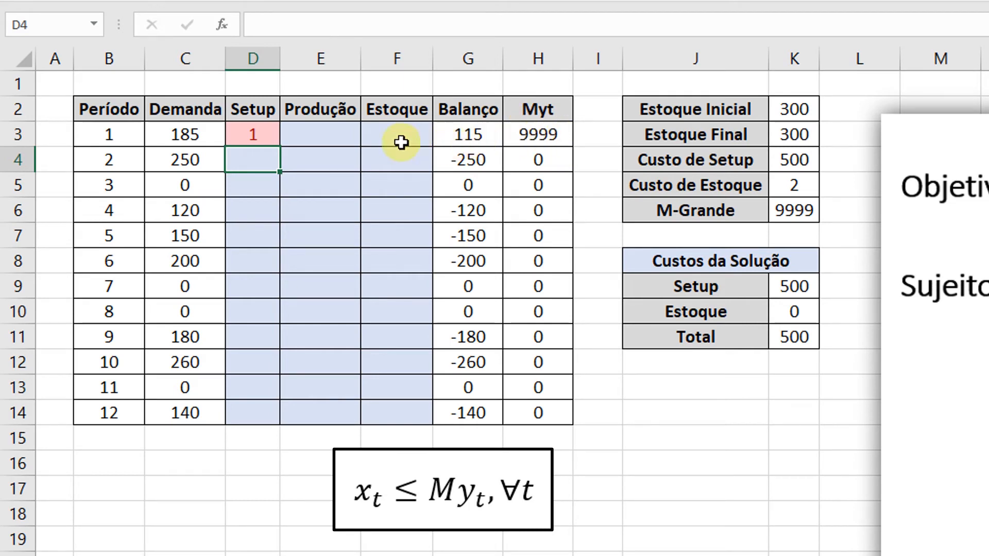
{"action": "left_click", "coordinate": [322, 130]}
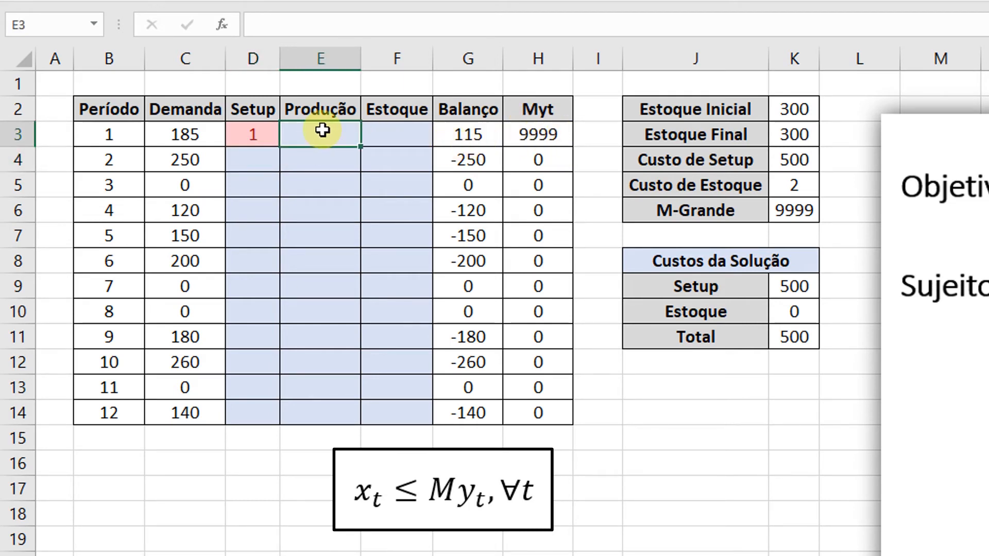
{"action": "key", "text": "Return"}
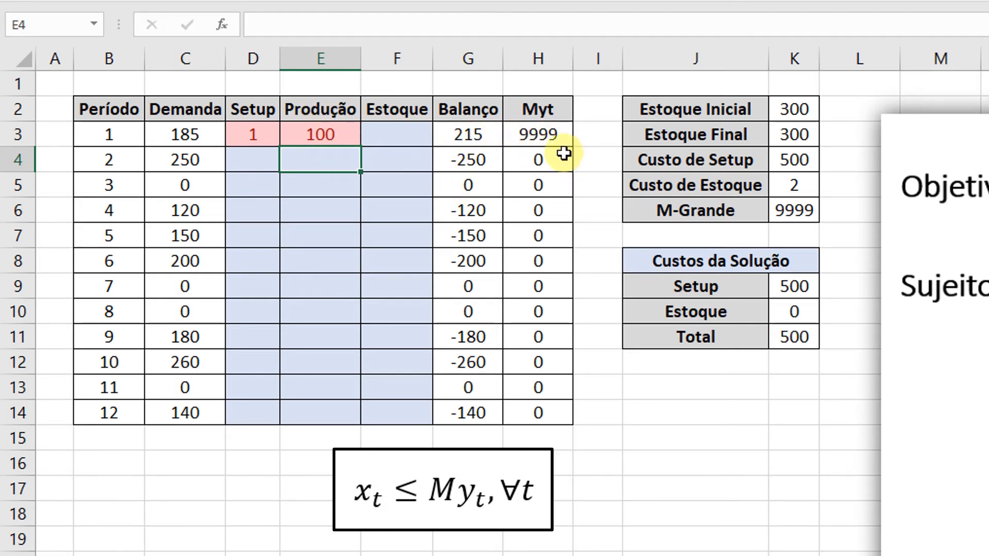
Step: Set period 1's Setup and Produção test values to 0
{"action": "left_click", "coordinate": [262, 128]}
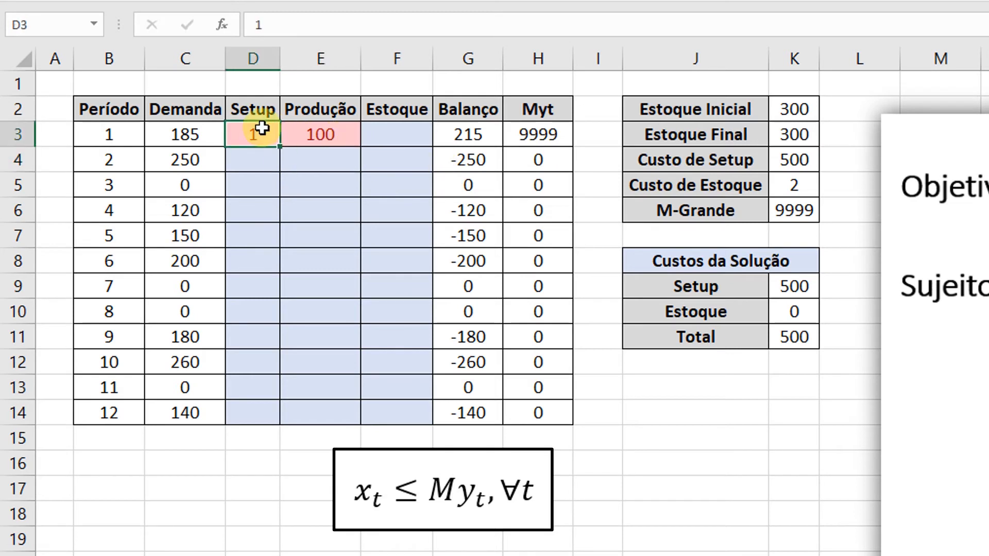
{"action": "type", "text": "0"}
{"action": "key", "text": "Return"}
{"action": "left_click", "coordinate": [305, 133]}
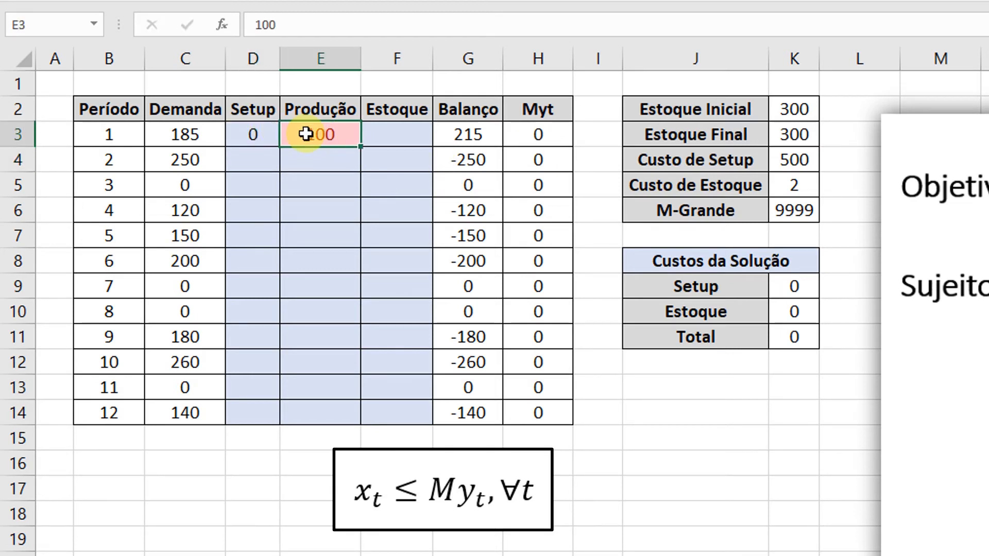
{"action": "type", "text": "0"}
{"action": "key", "text": "Return"}
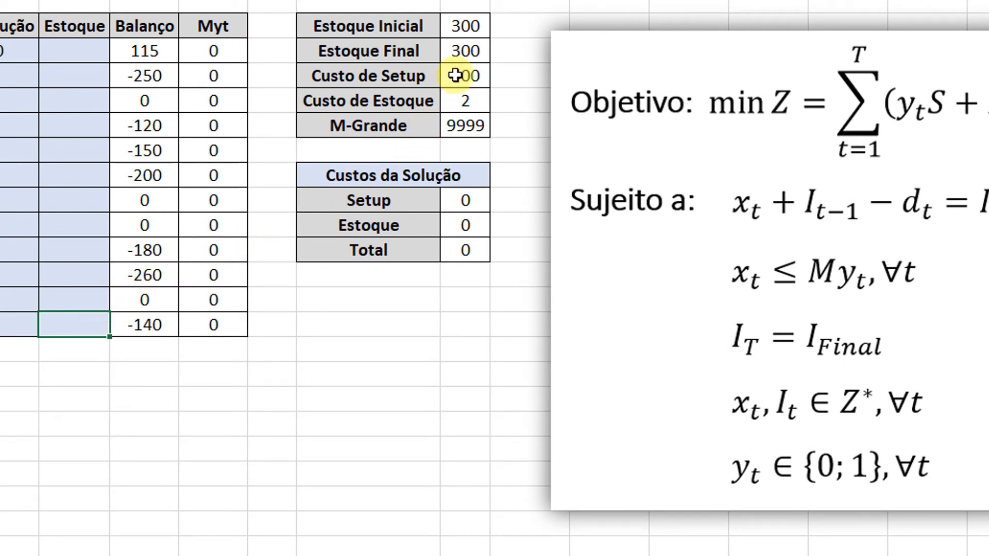
Step: Set up a Solver model that minimizes the total cost in K11 by changing the variable cells D3:F14
{"action": "left_click", "coordinate": [466, 50]}
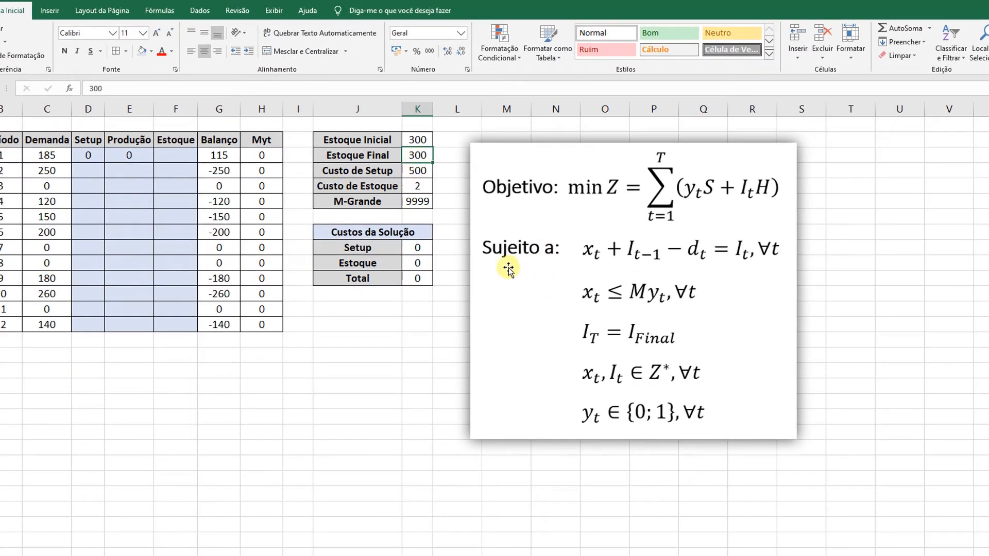
{"action": "left_click", "coordinate": [200, 11]}
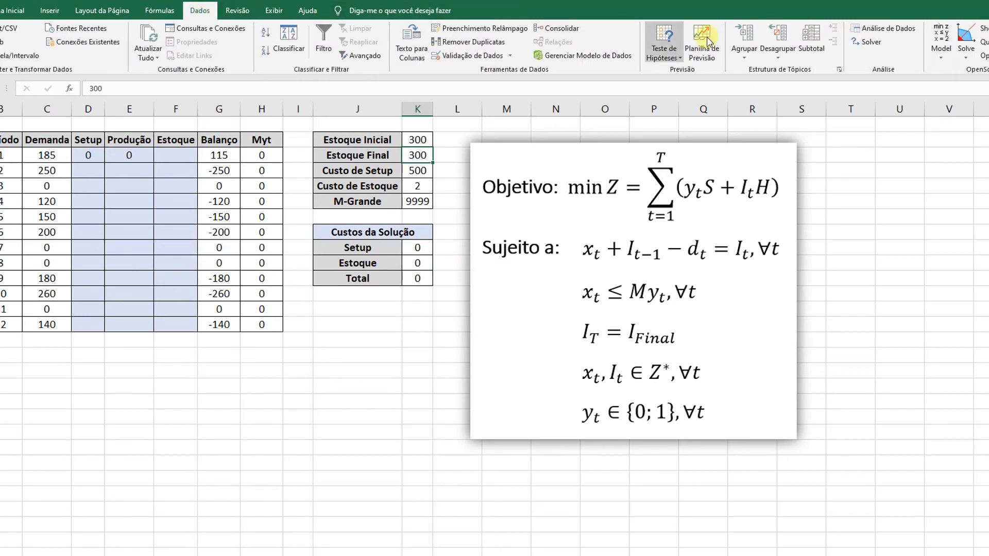
{"action": "left_click", "coordinate": [854, 42]}
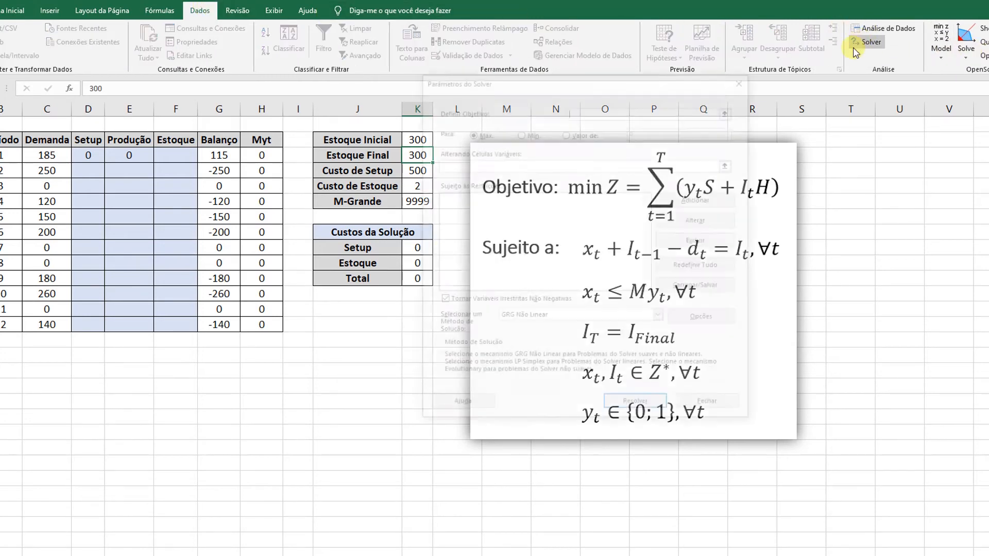
{"action": "left_click_drag", "start_coordinate": [657, 88], "coordinate": [688, 221]}
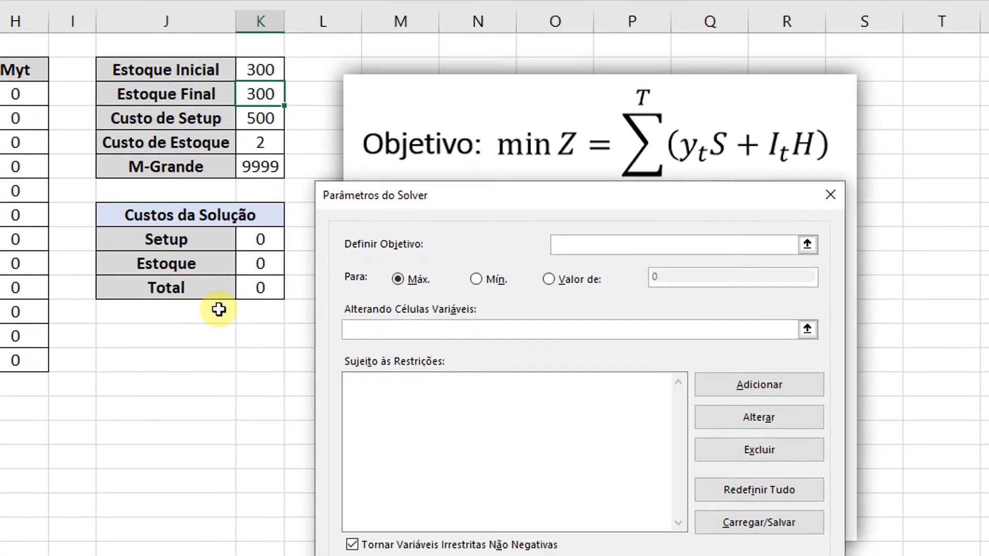
{"action": "left_click", "coordinate": [255, 293]}
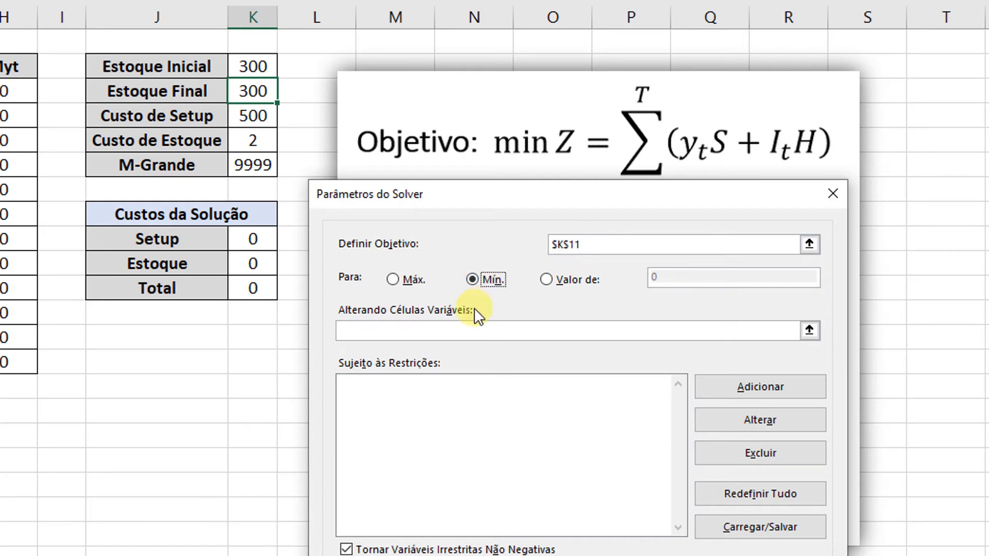
{"action": "left_click", "coordinate": [465, 330]}
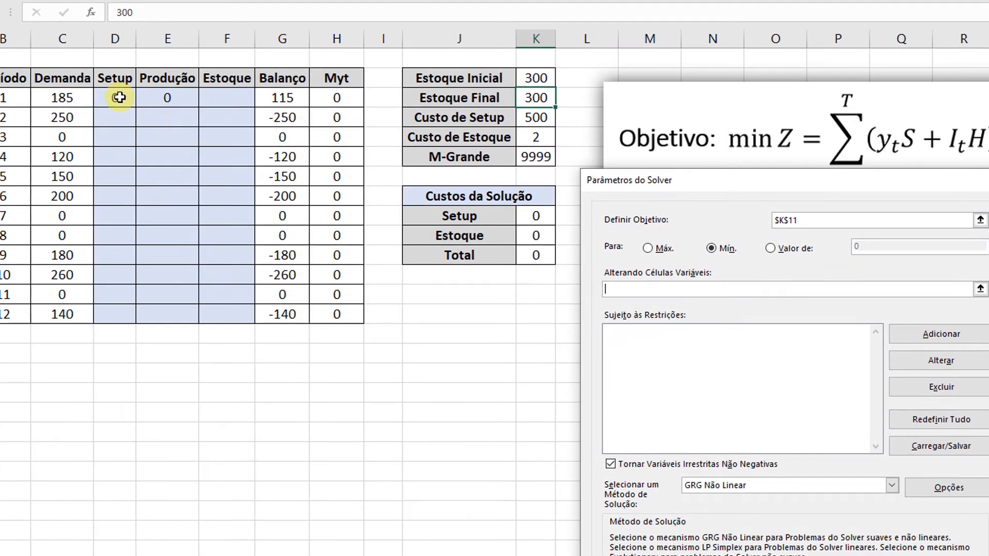
{"action": "left_click_drag", "start_coordinate": [119, 97], "coordinate": [252, 312]}
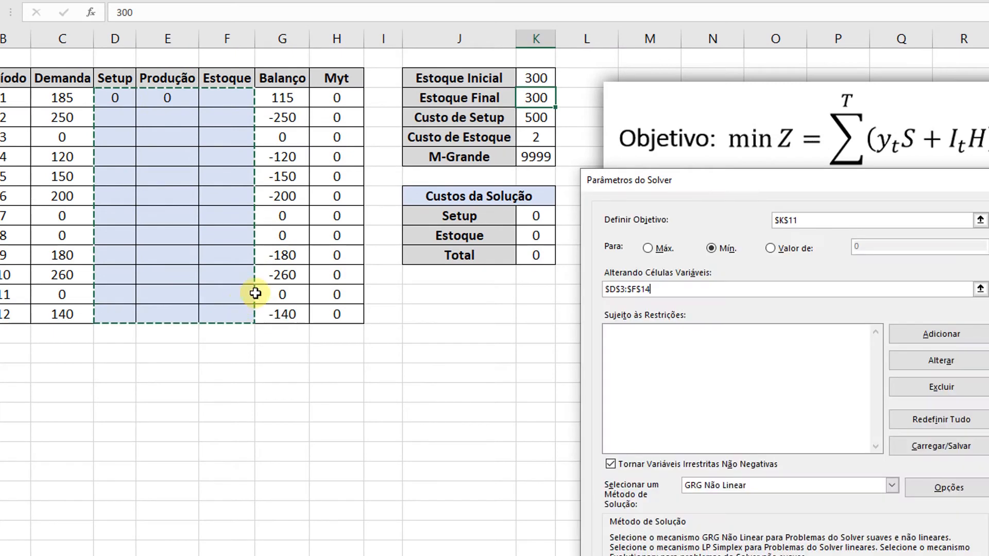
Step: Add the inventory-balance constraint that makes the Balanço cells G3:G14 equal to the Estoque cells F3:F14
{"action": "left_click", "coordinate": [908, 331]}
{"action": "left_click_drag", "start_coordinate": [700, 355], "coordinate": [368, 356]}
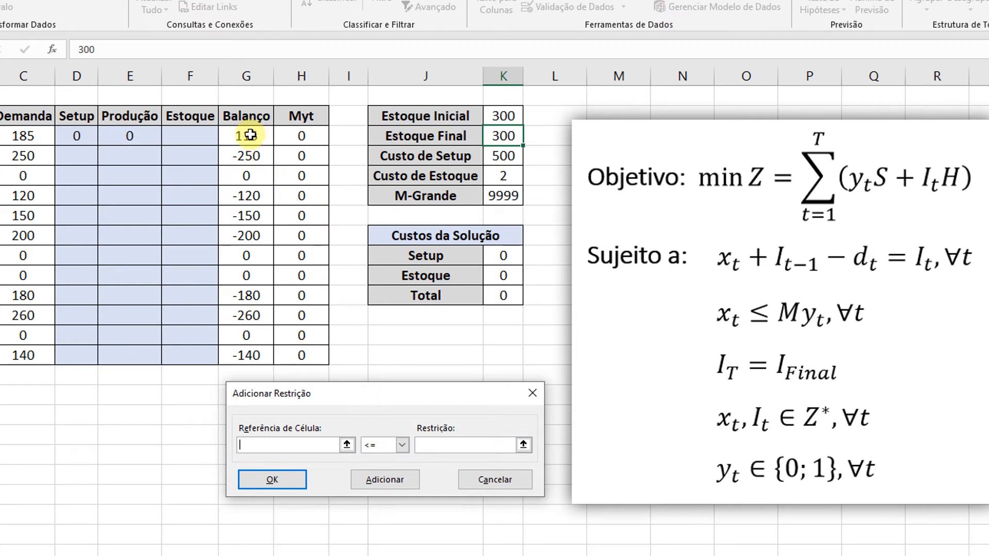
{"action": "left_click_drag", "start_coordinate": [252, 136], "coordinate": [257, 355]}
{"action": "left_click", "coordinate": [382, 446]}
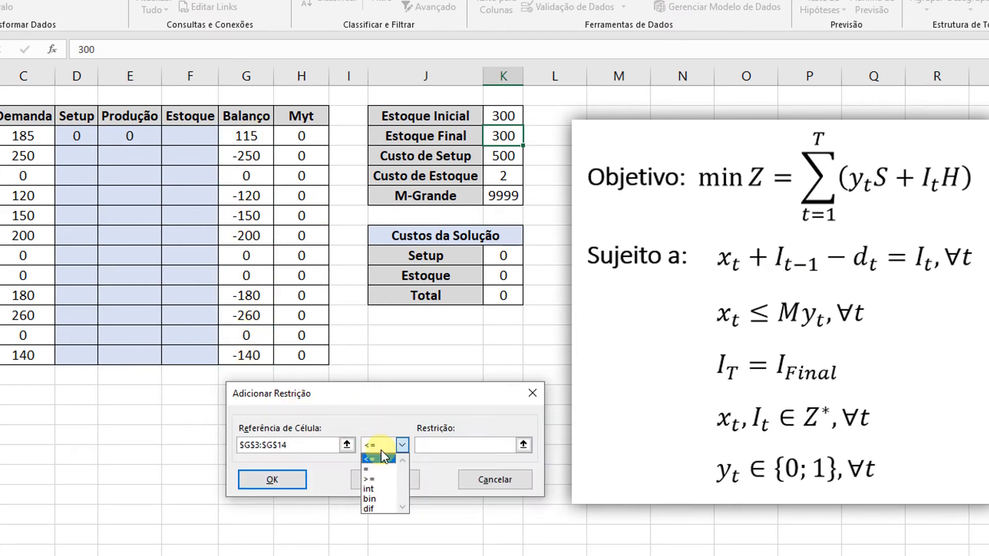
{"action": "left_click", "coordinate": [381, 469]}
{"action": "left_click_drag", "start_coordinate": [199, 138], "coordinate": [203, 355]}
{"action": "left_click", "coordinate": [367, 477]}
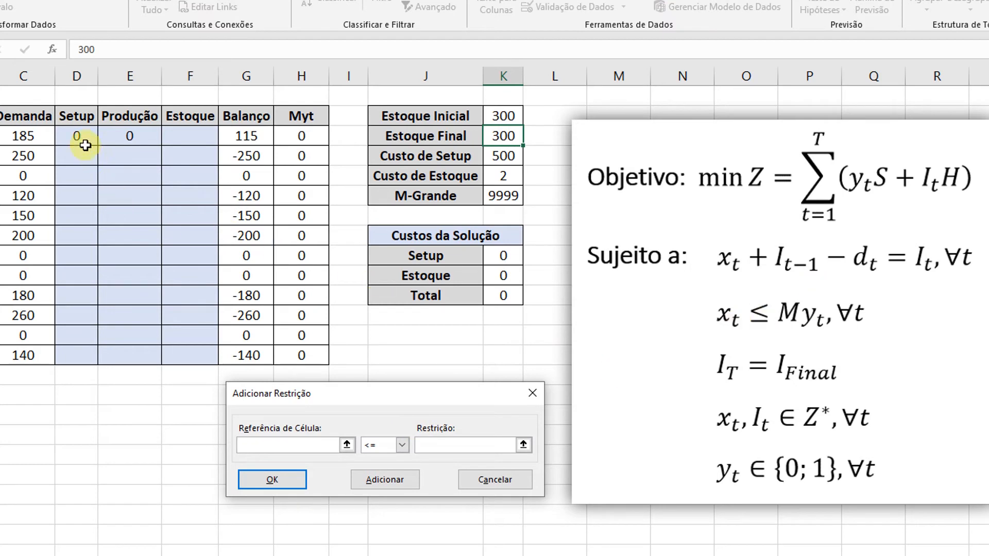
Step: Add the big-M constraint that keeps the Produção cells E3:E14 less than or equal to Myt in H3:H14
{"action": "left_click_drag", "start_coordinate": [123, 137], "coordinate": [141, 356]}
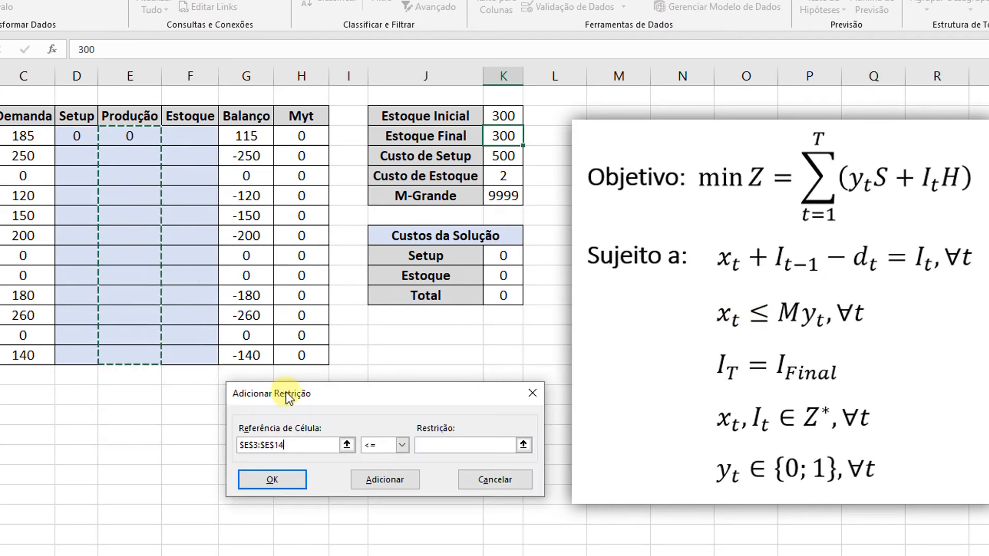
{"action": "left_click_drag", "start_coordinate": [301, 136], "coordinate": [317, 354]}
{"action": "left_click", "coordinate": [383, 474]}
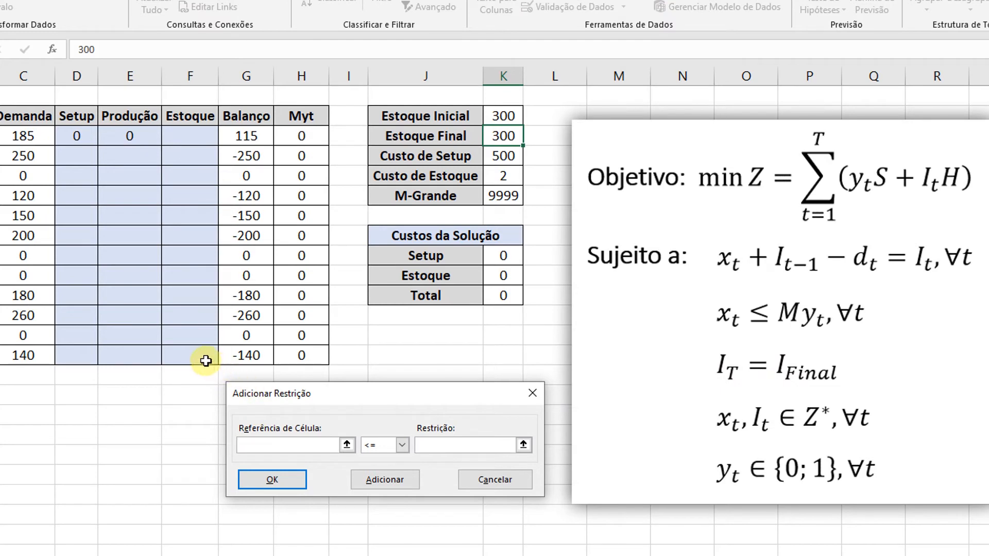
Step: Add the final-stock constraint that makes period 12's Estoque in F14 equal to the Estoque Final in K3
{"action": "left_click", "coordinate": [384, 446]}
{"action": "left_click", "coordinate": [385, 467]}
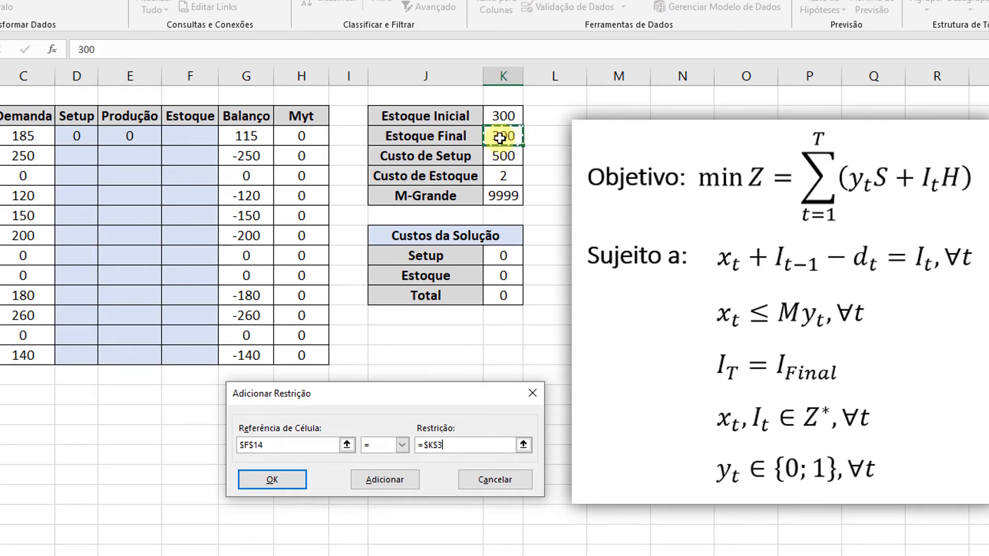
{"action": "left_click", "coordinate": [400, 487]}
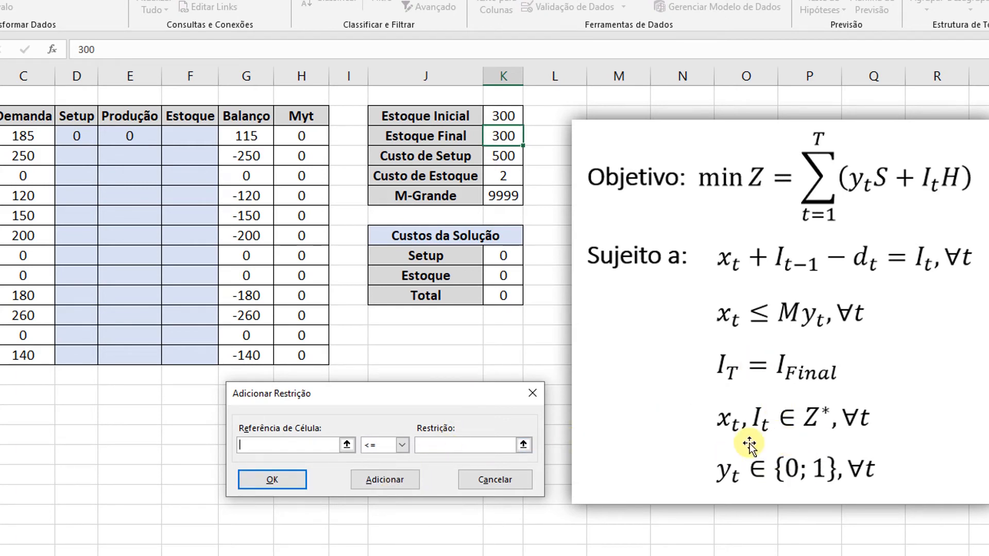
Step: Add a constraint that makes the Setup cells D3:D14 binary
{"action": "left_click_drag", "start_coordinate": [78, 135], "coordinate": [88, 356]}
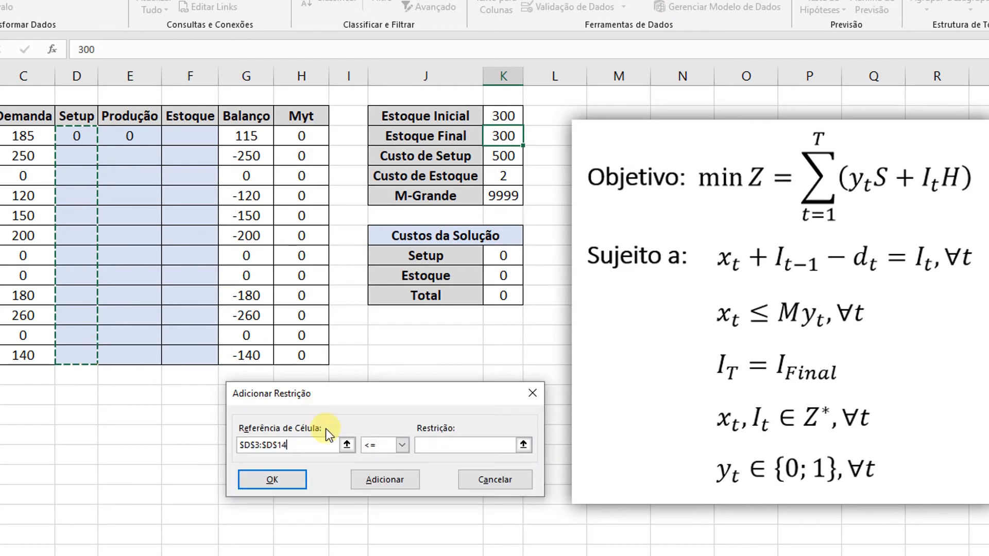
{"action": "left_click", "coordinate": [365, 446]}
{"action": "left_click", "coordinate": [373, 497]}
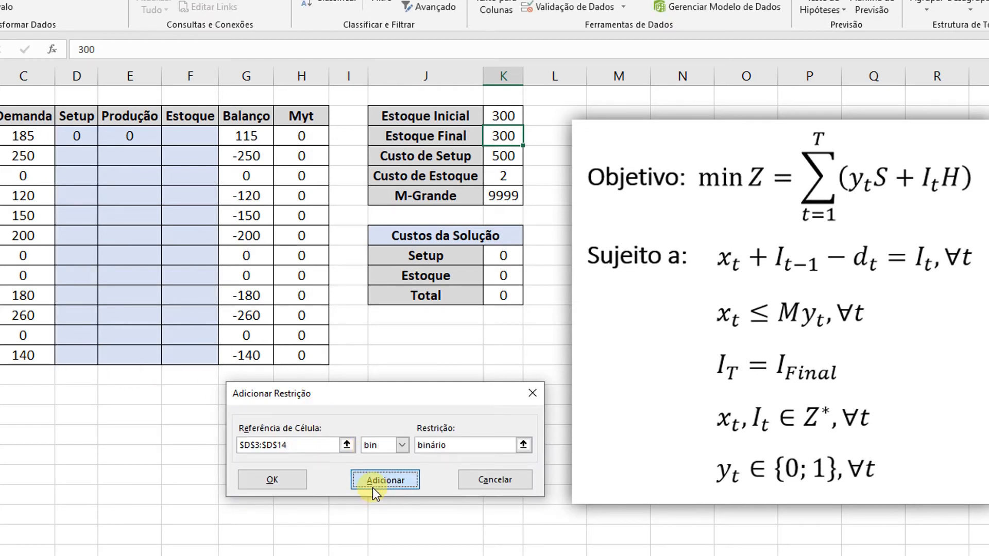
{"action": "left_click", "coordinate": [373, 484]}
Step: Add a constraint that makes the Produção and Estoque cells E3:F14 integers, and finish adding constraints
{"action": "left_click_drag", "start_coordinate": [135, 133], "coordinate": [198, 356]}
{"action": "left_click", "coordinate": [375, 446]}
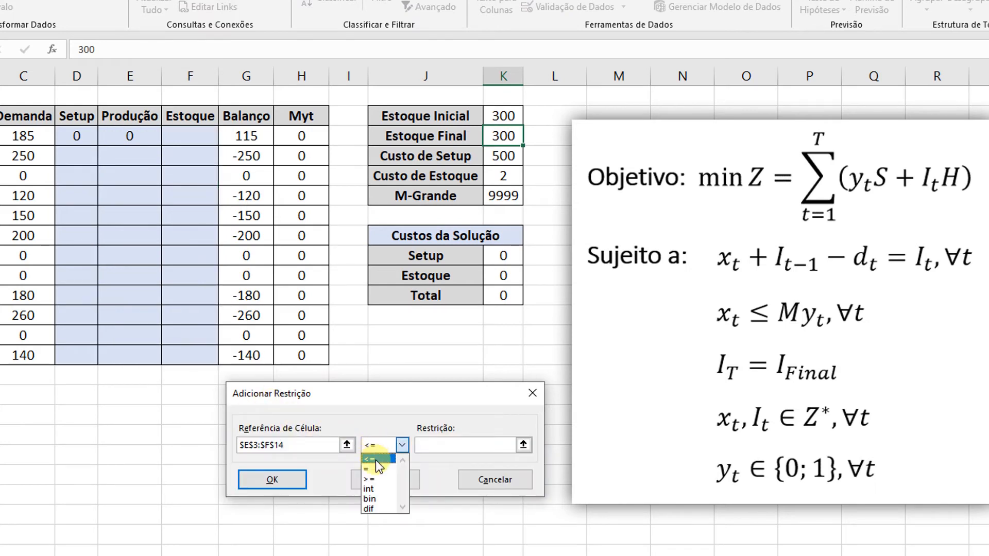
{"action": "left_click", "coordinate": [369, 489]}
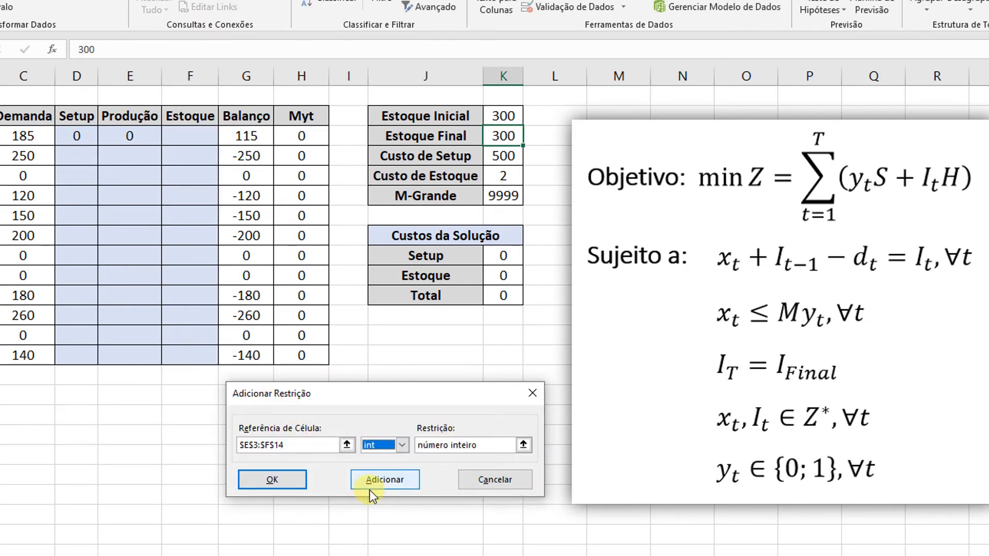
{"action": "left_click", "coordinate": [298, 483]}
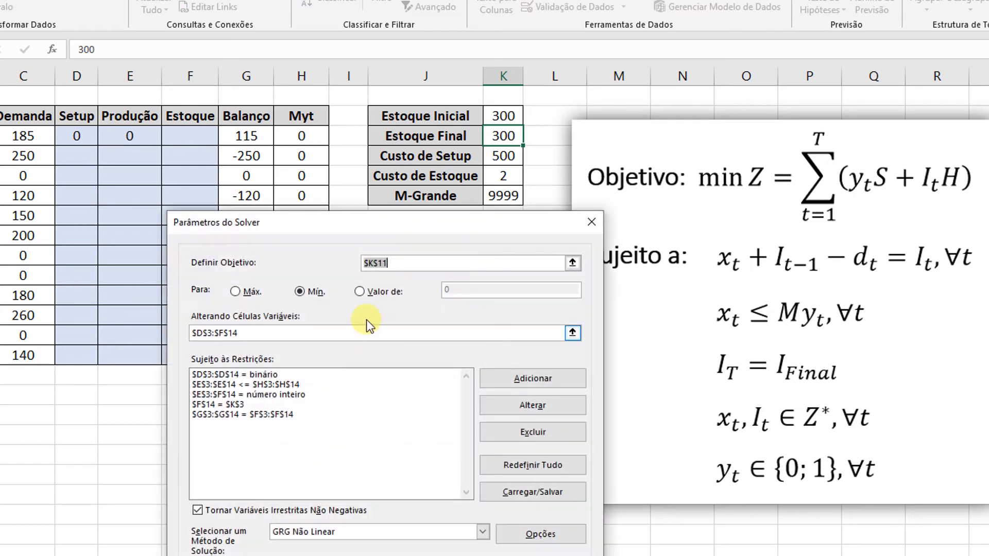
Step: Choose LP Simplex as the solving method, close the Solver parameters and solve the model with OpenSolver
{"action": "left_click_drag", "start_coordinate": [354, 224], "coordinate": [547, 331]}
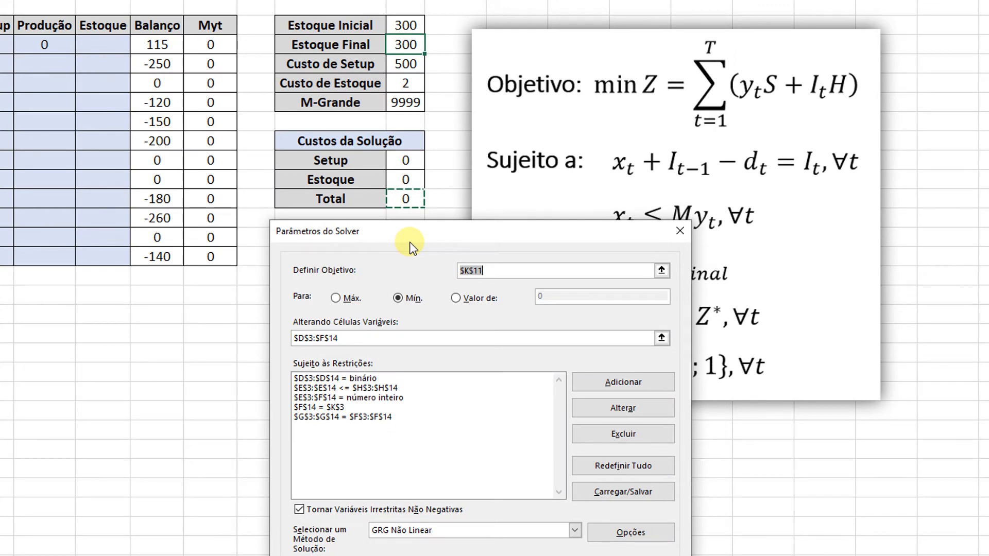
{"action": "left_click_drag", "start_coordinate": [453, 251], "coordinate": [617, 63]}
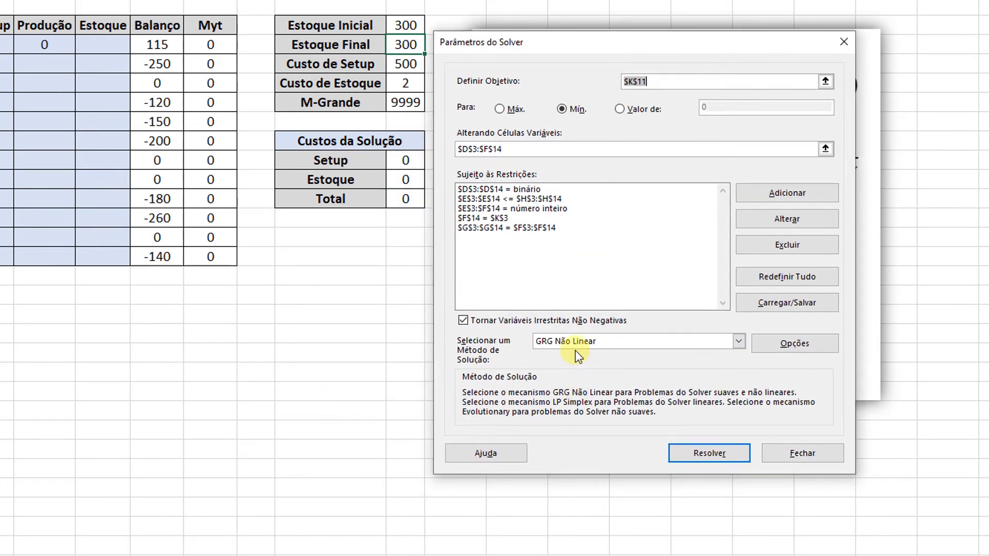
{"action": "left_click", "coordinate": [577, 355]}
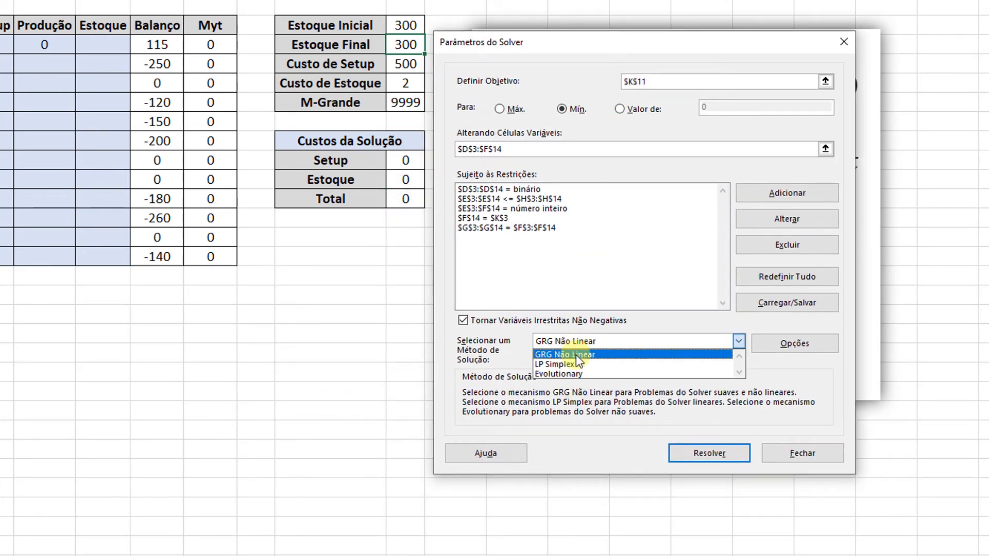
{"action": "left_click", "coordinate": [575, 359]}
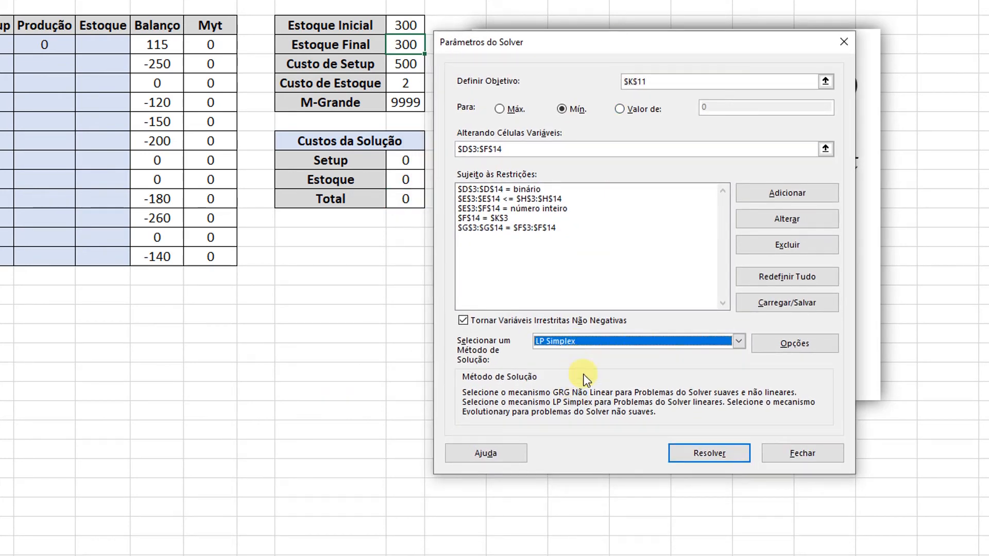
{"action": "left_click", "coordinate": [786, 454]}
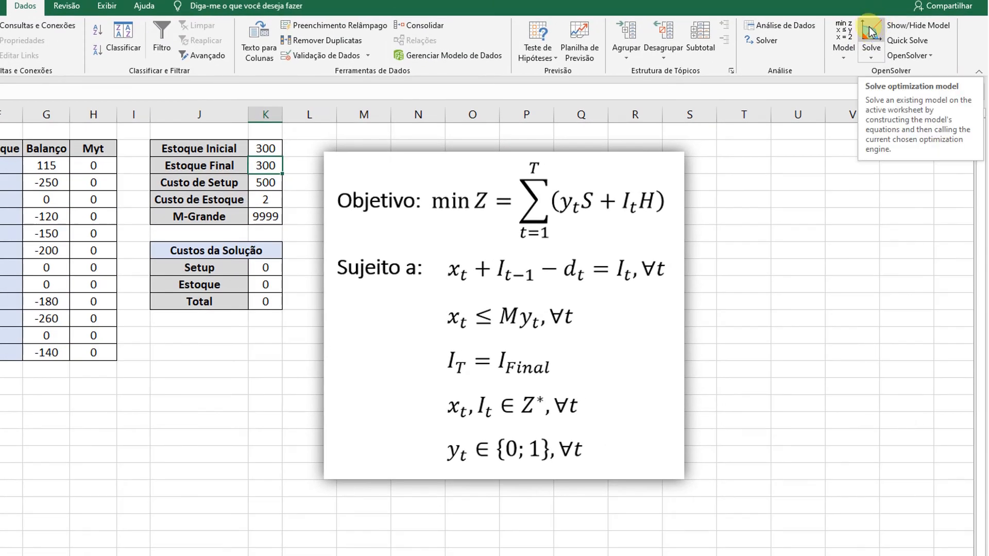
{"action": "left_click", "coordinate": [869, 32]}
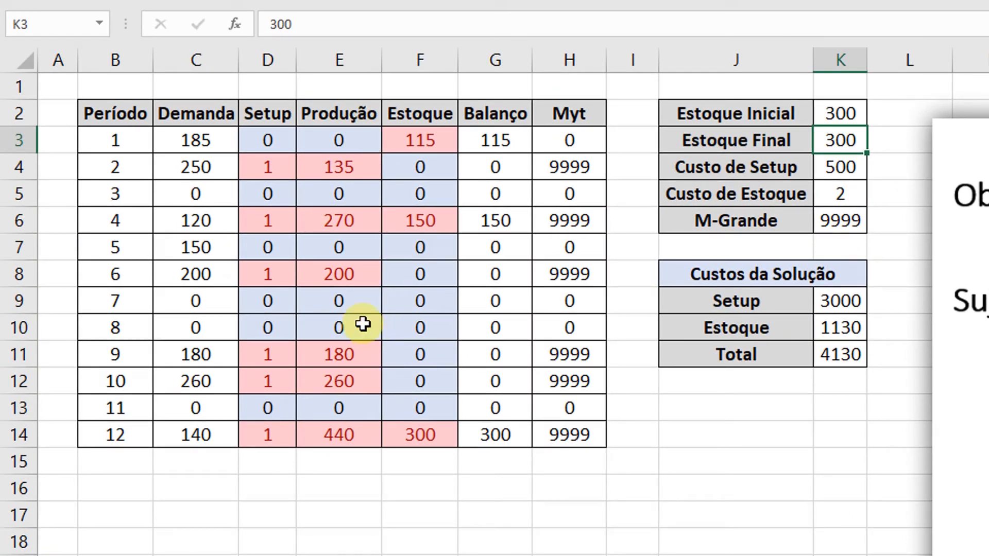
Step: Examine the solved Produção quantities in E4, E6, E8, E11, E12 and E14, and the Setup and Estoque costs
{"action": "left_click", "coordinate": [329, 172]}
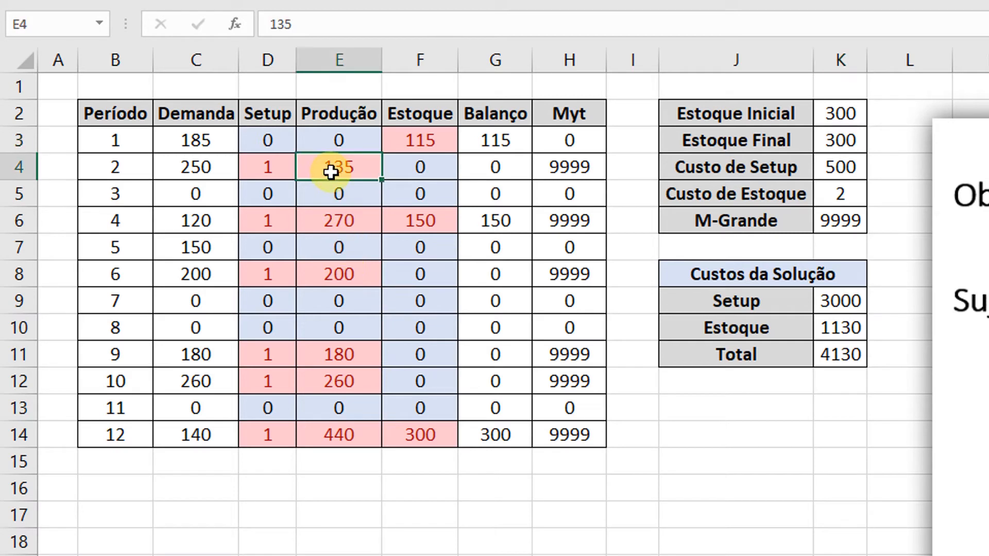
{"action": "left_click", "coordinate": [338, 214]}
{"action": "left_click", "coordinate": [344, 266]}
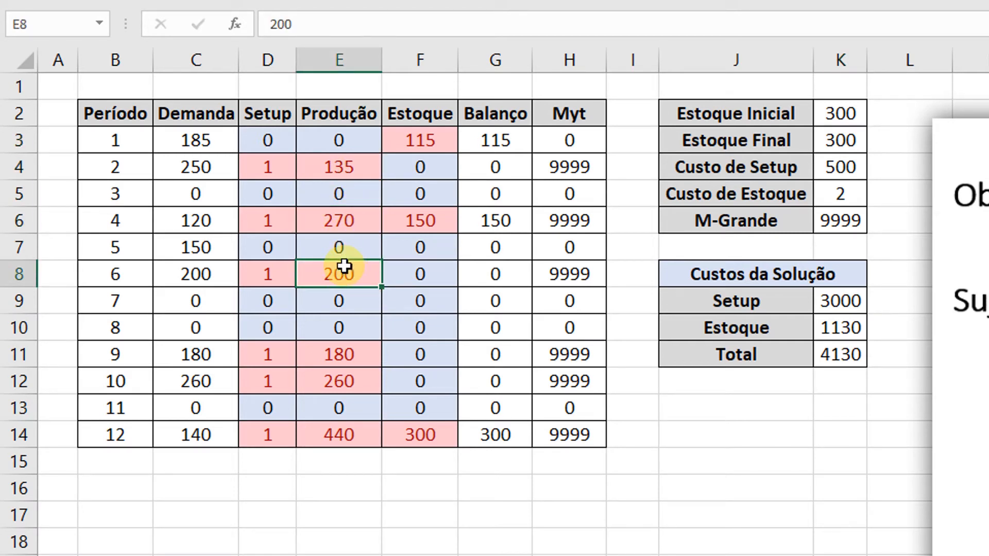
{"action": "left_click", "coordinate": [335, 355]}
{"action": "left_click", "coordinate": [333, 384]}
{"action": "left_click", "coordinate": [330, 437]}
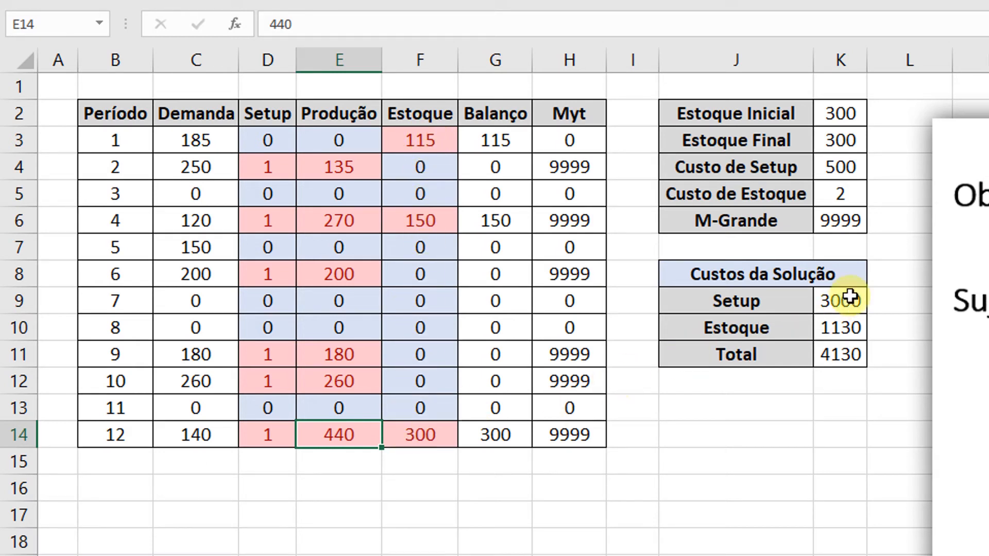
{"action": "left_click", "coordinate": [849, 298]}
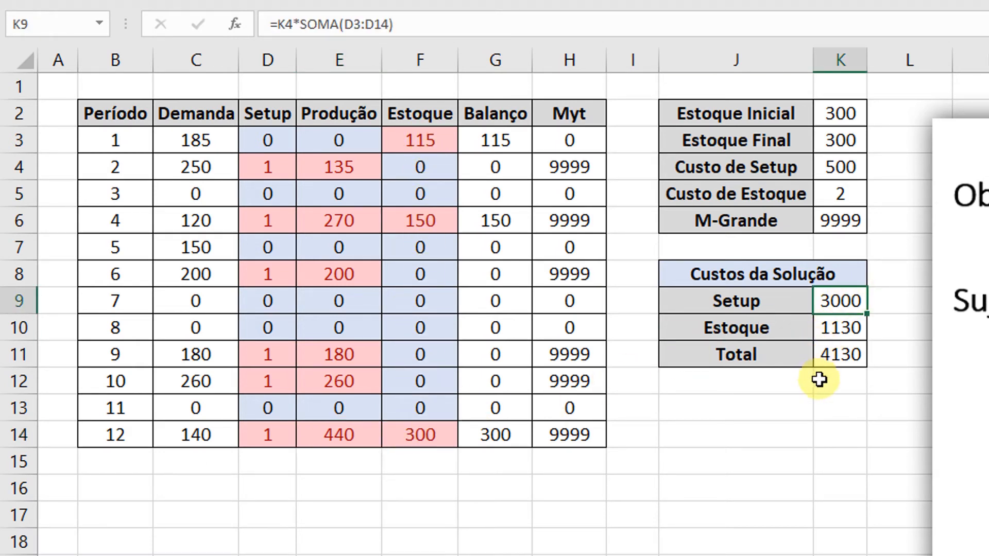
{"action": "left_click", "coordinate": [843, 324]}
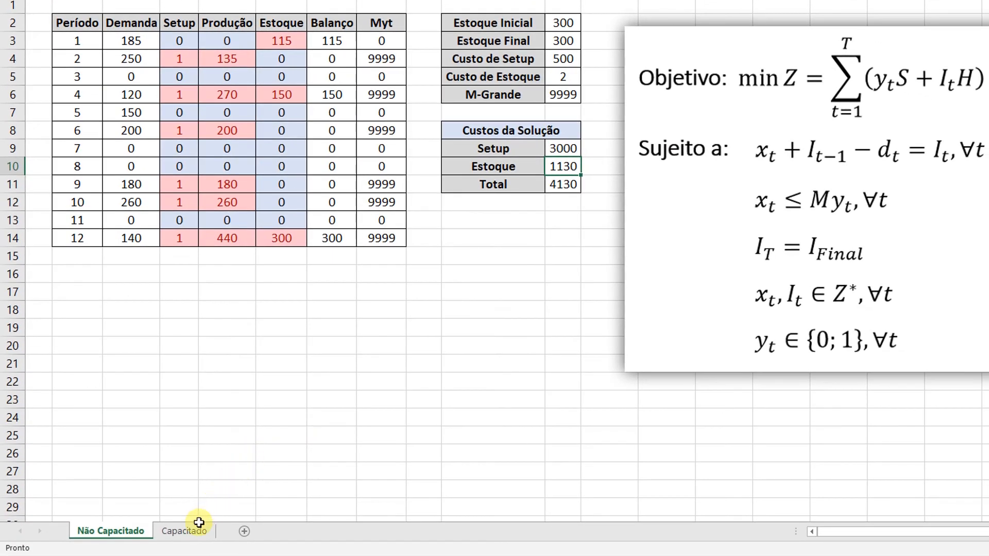
Step: Switch to the Capacitado sheet and review its Recursos column and the Recursos / unid parameter
{"action": "left_click", "coordinate": [186, 531]}
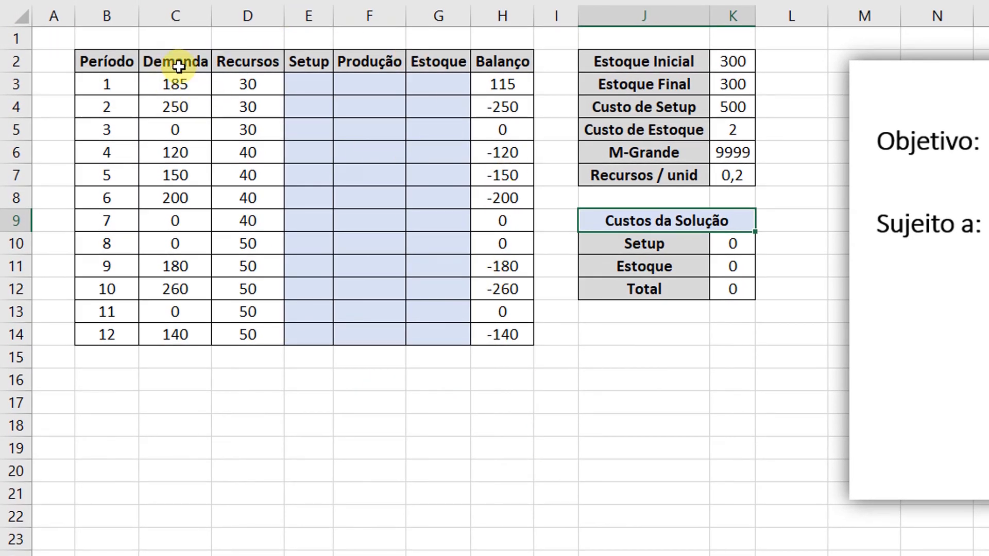
{"action": "left_click_drag", "start_coordinate": [249, 63], "coordinate": [279, 339]}
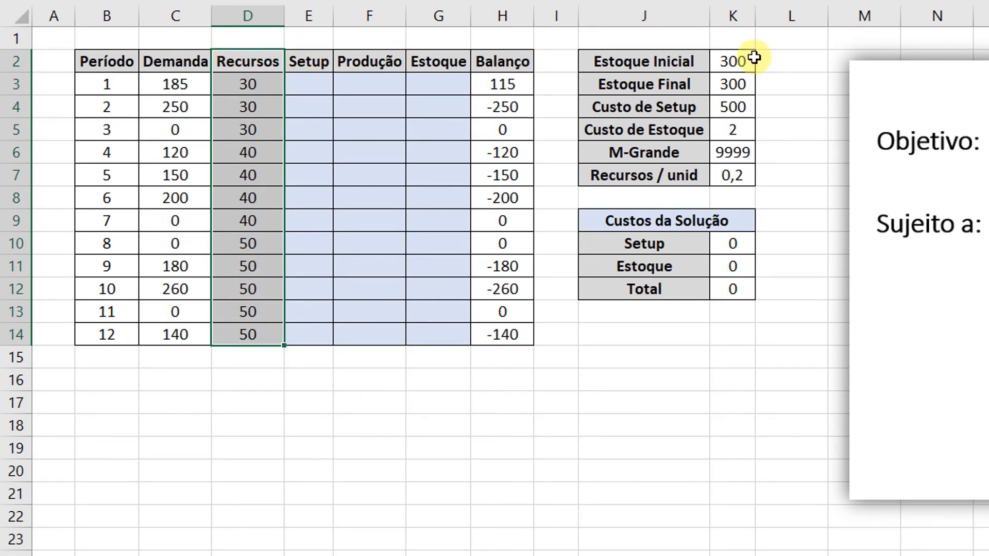
{"action": "left_click", "coordinate": [735, 174]}
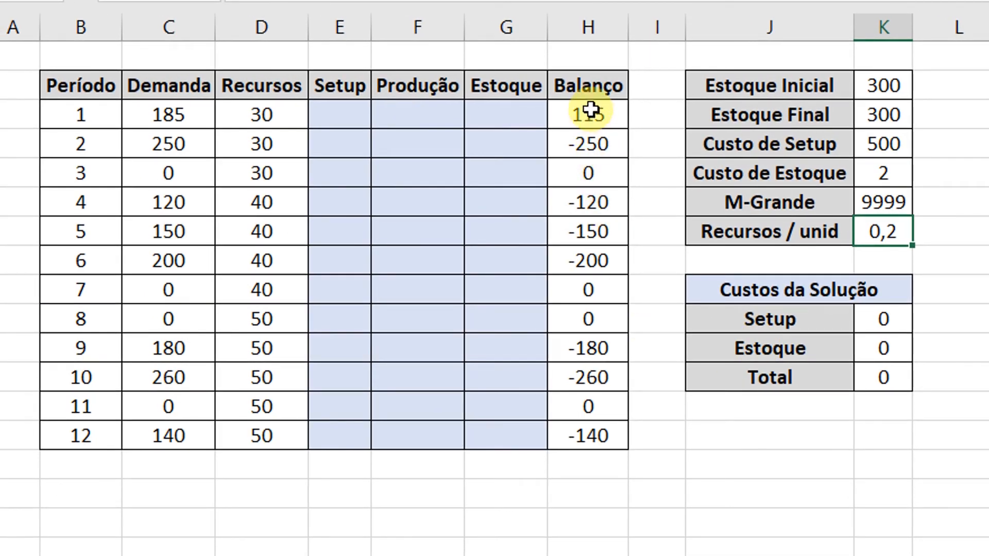
Step: Inspect the Balanço formulas for periods 1 and 2 and the Setup cost cell in Custos da Solução
{"action": "double_click", "coordinate": [591, 110]}
{"action": "key", "text": "Return"}
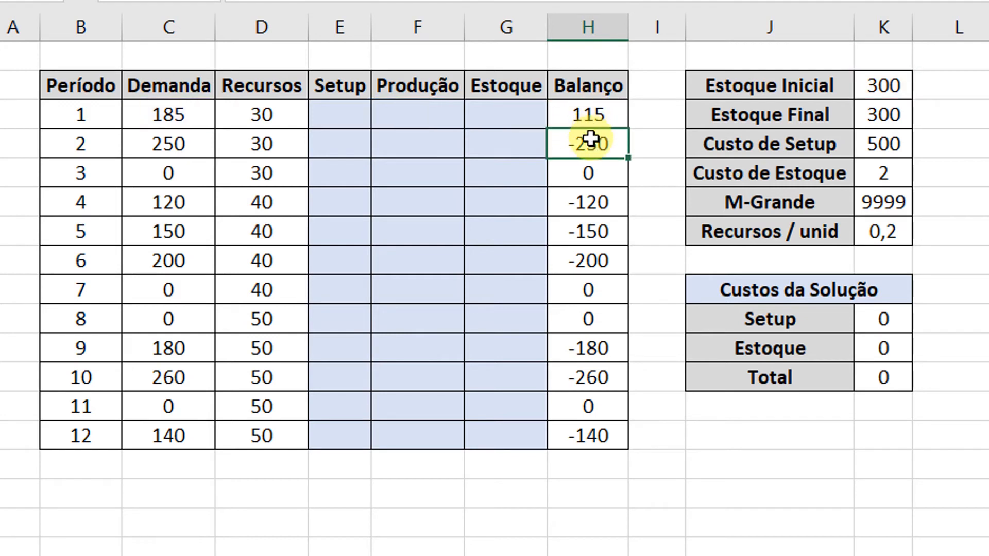
{"action": "double_click", "coordinate": [592, 145]}
{"action": "key", "text": "Return"}
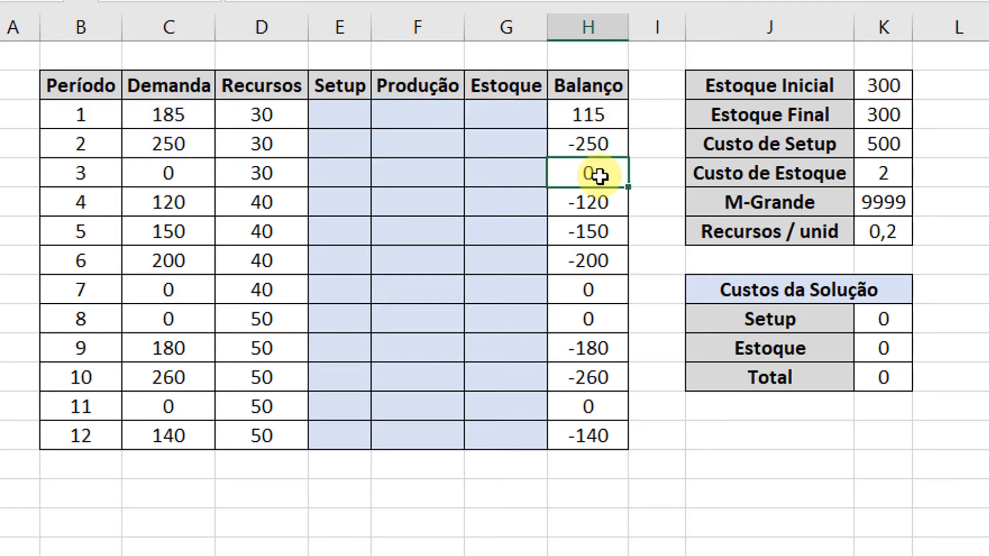
{"action": "left_click", "coordinate": [873, 320]}
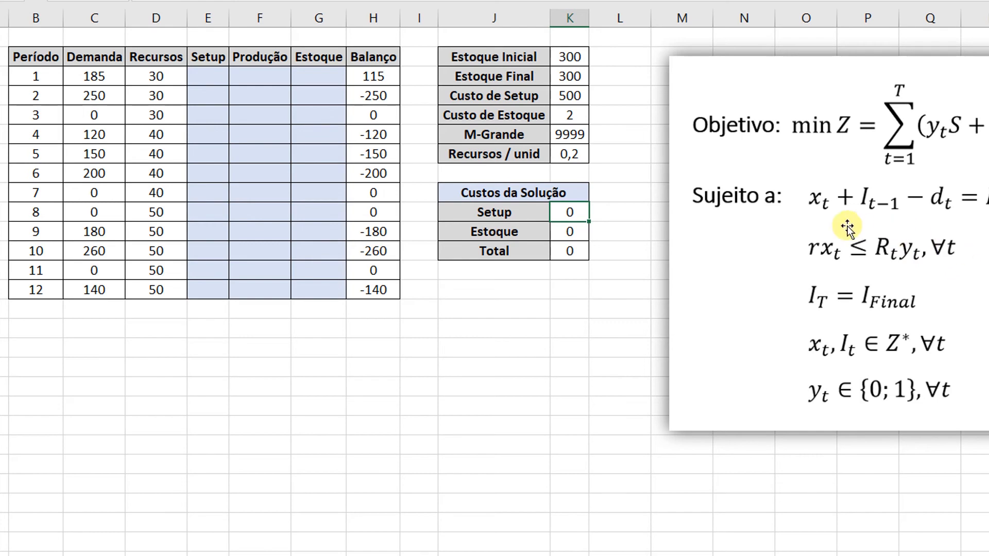
Step: Insert two new columns at I and J, between the Balanço column and the parameter tables
{"action": "left_click", "coordinate": [422, 23]}
{"action": "left_click_drag", "start_coordinate": [423, 23], "coordinate": [459, 27]}
{"action": "right_click", "coordinate": [461, 26]}
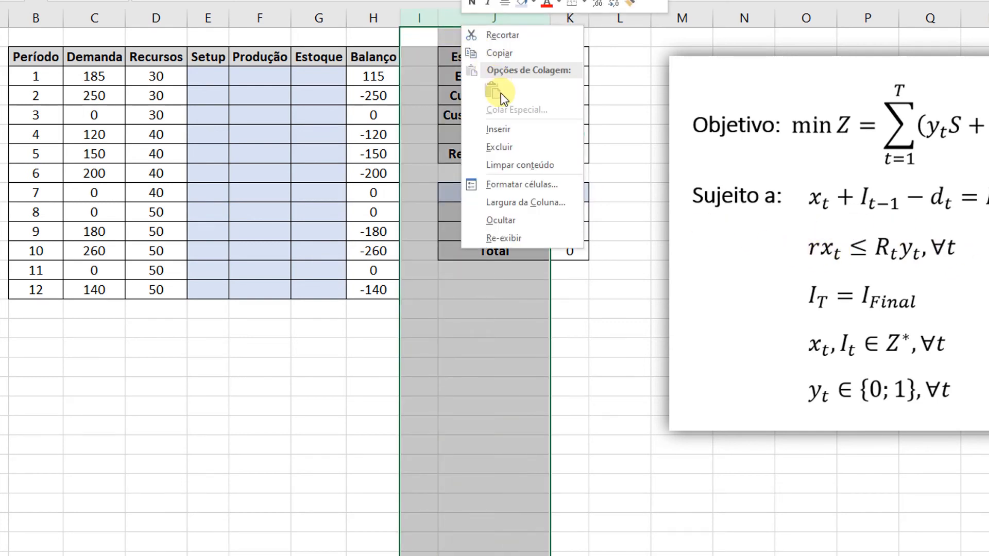
{"action": "left_click", "coordinate": [508, 128]}
Step: Copy the Balanço column H2:H14 into columns I and J, and clear the pasted values in I3:J14
{"action": "left_click", "coordinate": [420, 93]}
{"action": "left_click_drag", "start_coordinate": [380, 58], "coordinate": [414, 297]}
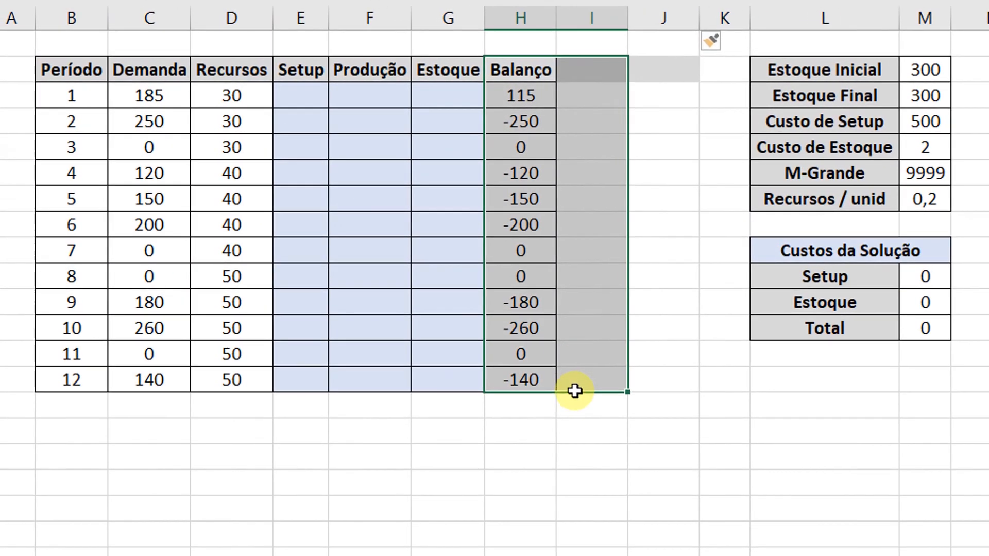
{"action": "left_click_drag", "start_coordinate": [574, 391], "coordinate": [532, 379]}
{"action": "key", "text": "ctrl+c"}
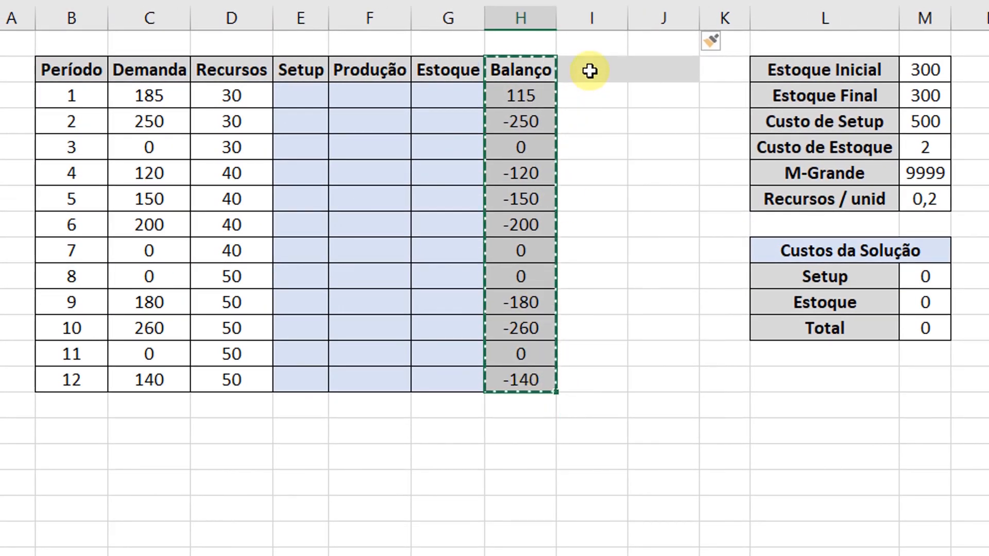
{"action": "left_click", "coordinate": [590, 68]}
{"action": "left_click_drag", "start_coordinate": [589, 68], "coordinate": [680, 374]}
{"action": "key", "text": "ctrl+v"}
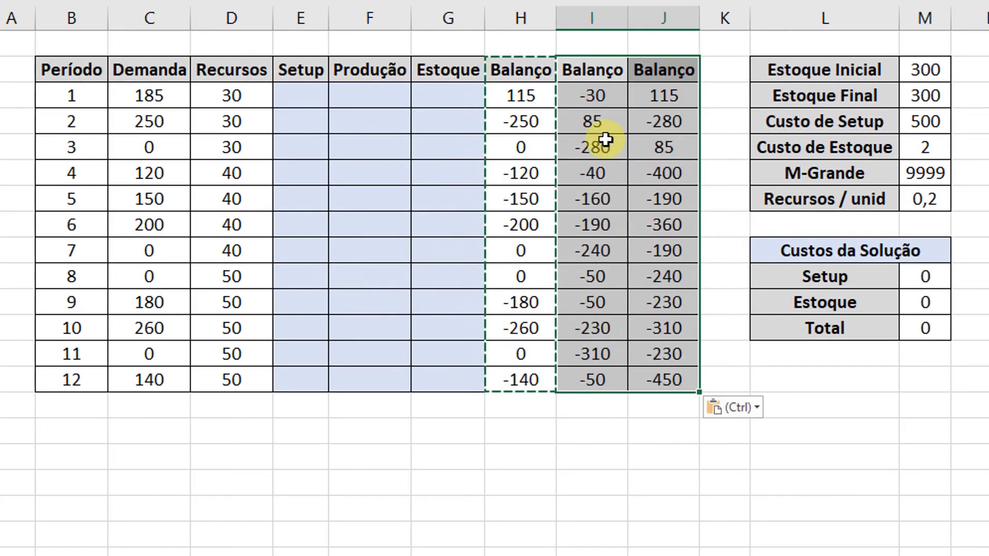
{"action": "left_click_drag", "start_coordinate": [592, 95], "coordinate": [663, 386]}
{"action": "key", "text": "Delete"}
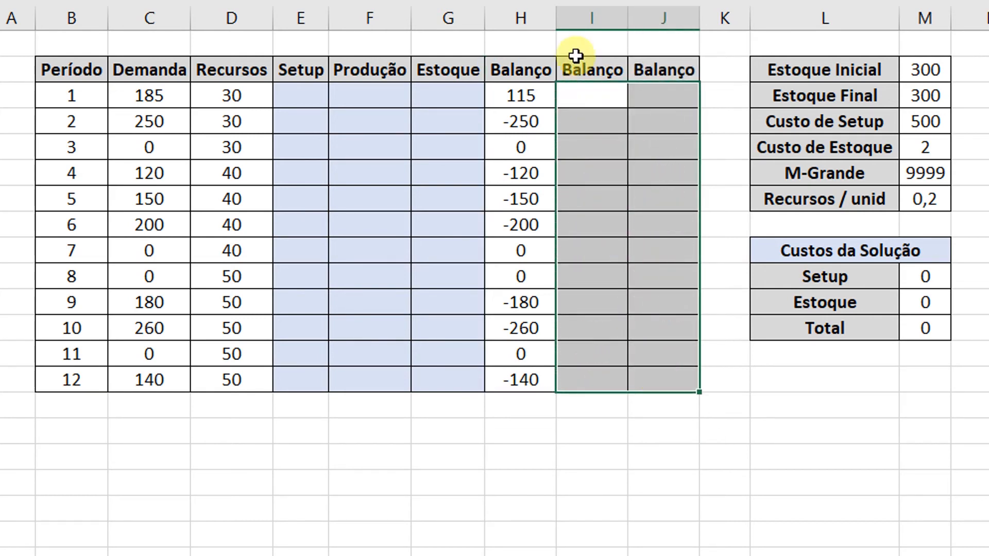
Step: Rename the two new column headers as "r * xt" in I2 and "Rt * yt" in J2
{"action": "left_click", "coordinate": [584, 65]}
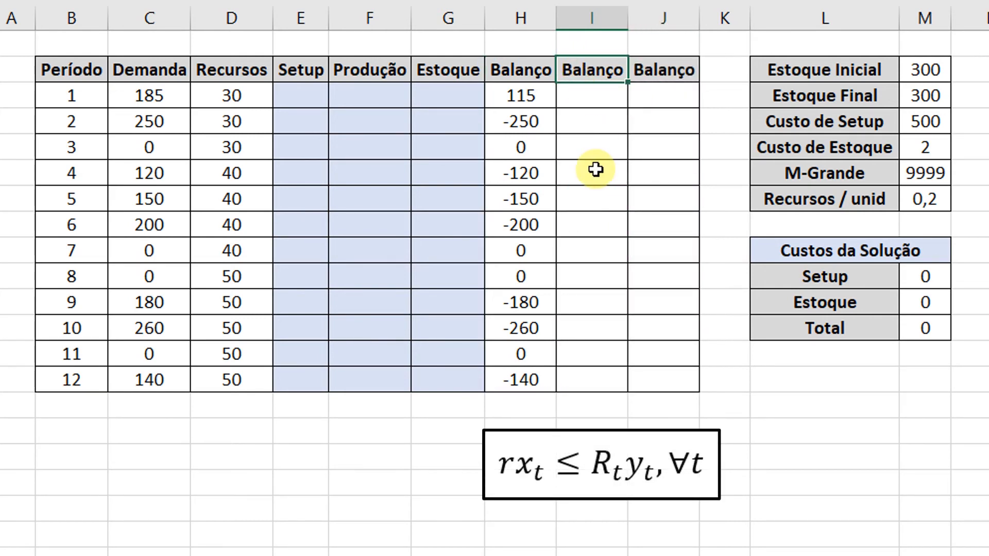
{"action": "type", "text": "r * xt"}
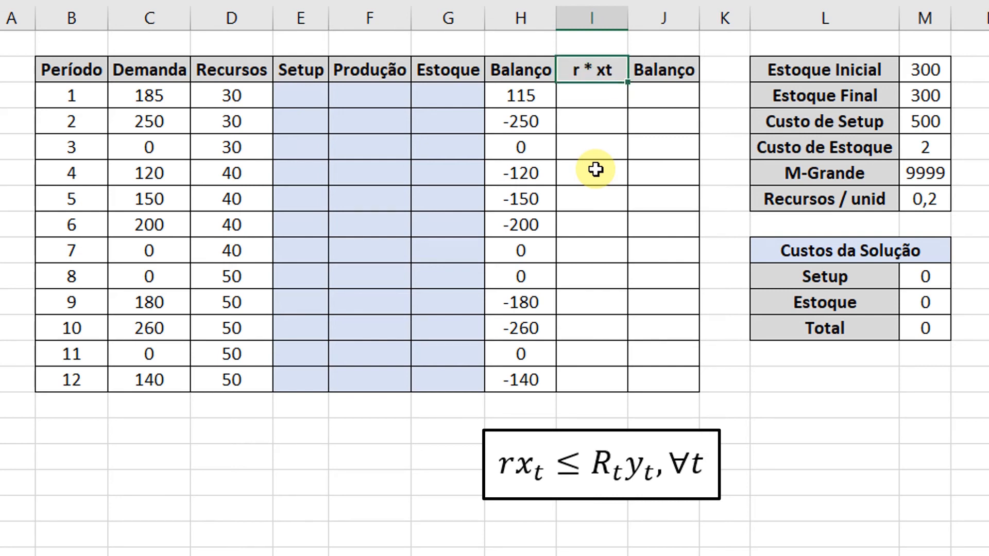
{"action": "key", "text": "Tab"}
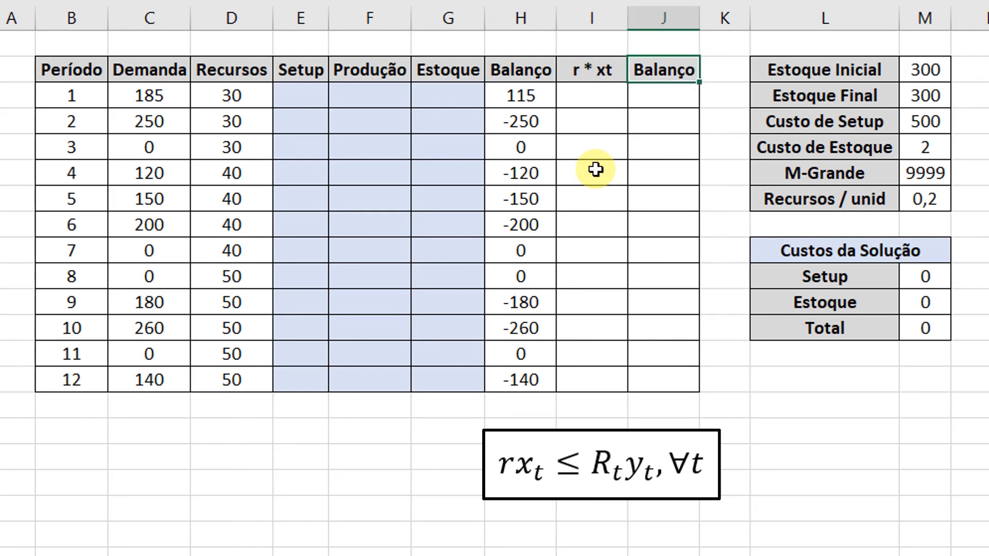
{"action": "type", "text": "Rt * yt"}
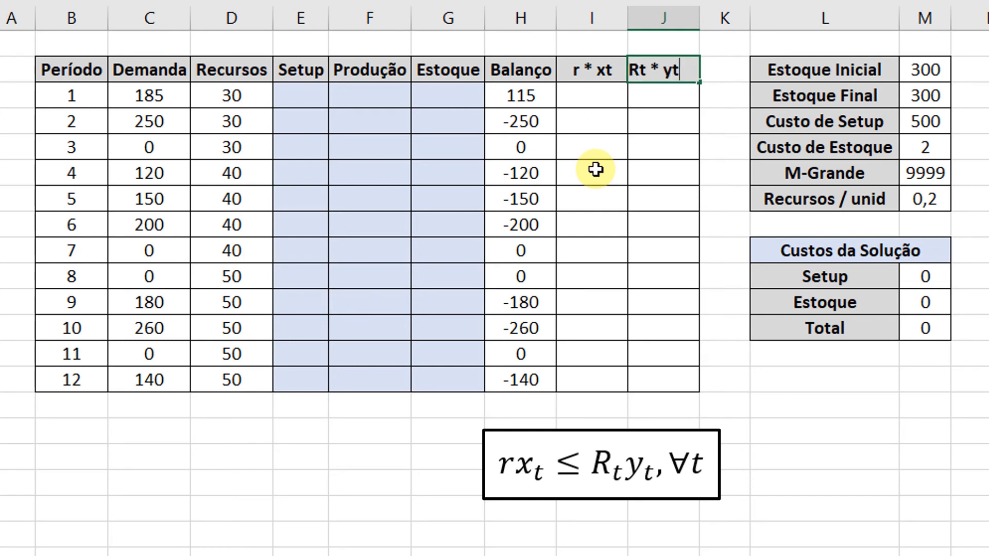
{"action": "key", "text": "Return"}
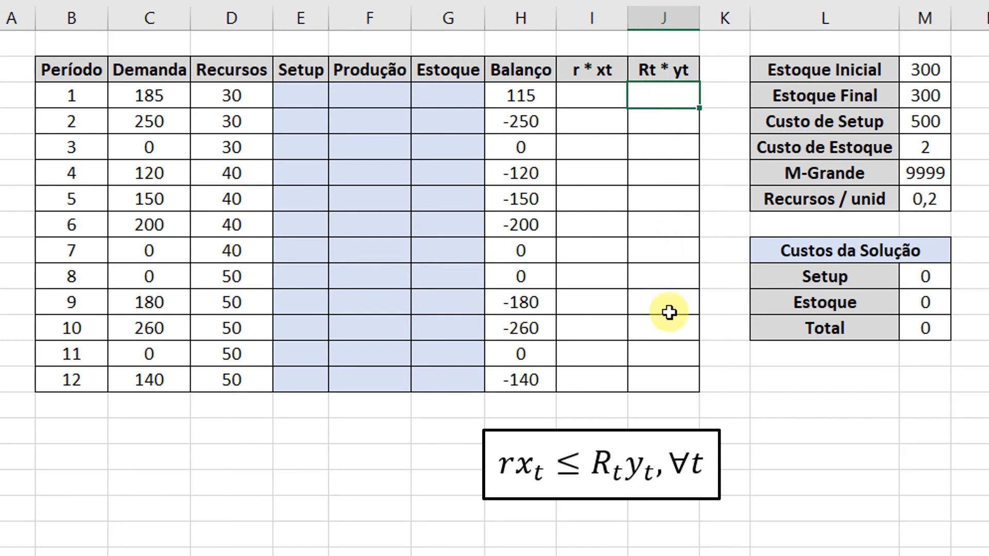
Step: Enter =$M$7*F3 in I3 to multiply Recursos / unid by Produção, and fill it down to I14
{"action": "left_click", "coordinate": [593, 94]}
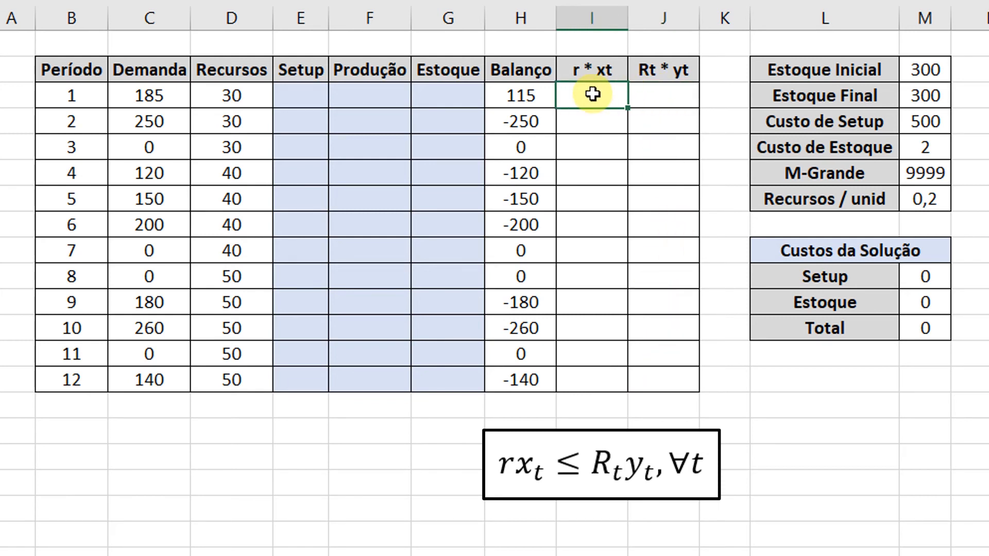
{"action": "type", "text": "="}
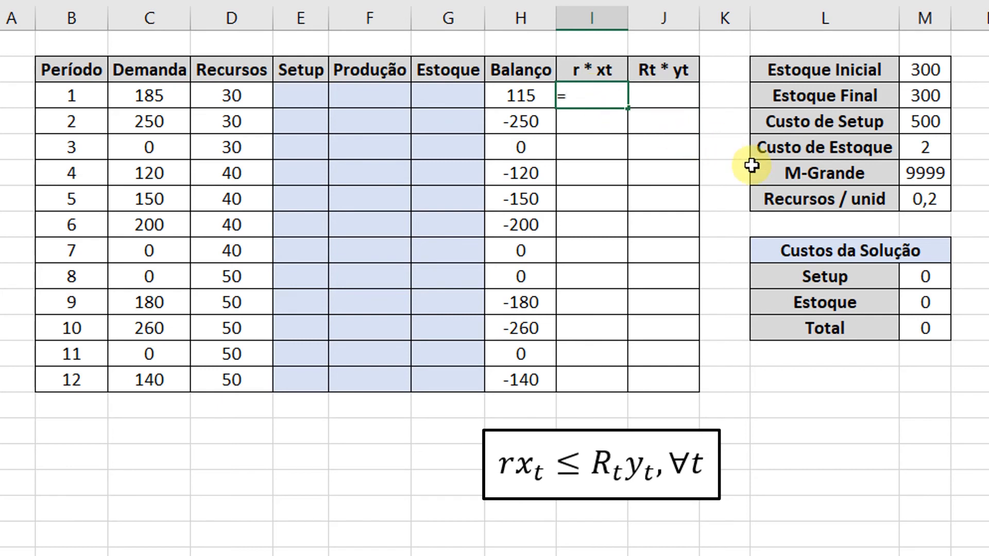
{"action": "left_click", "coordinate": [927, 200]}
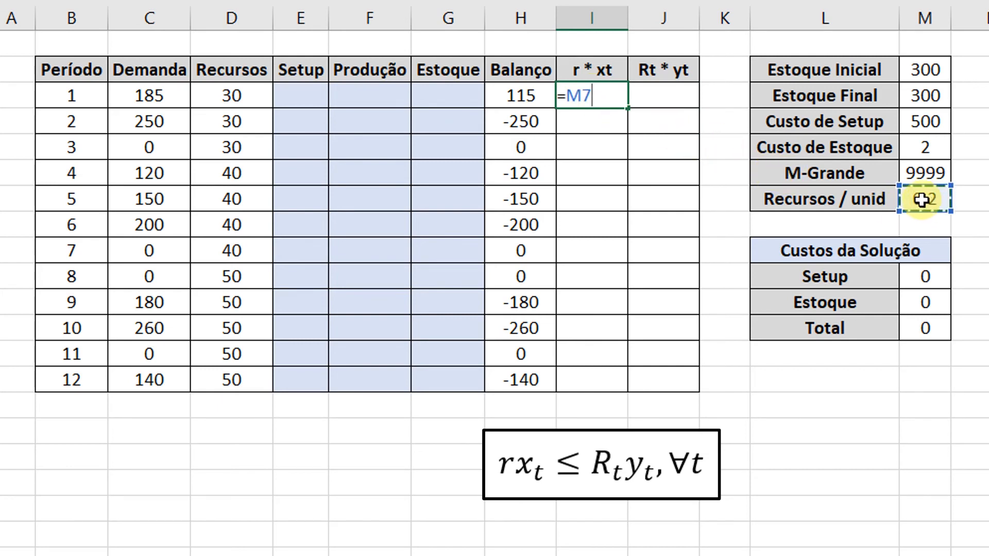
{"action": "type", "text": "*"}
{"action": "left_click", "coordinate": [355, 98]}
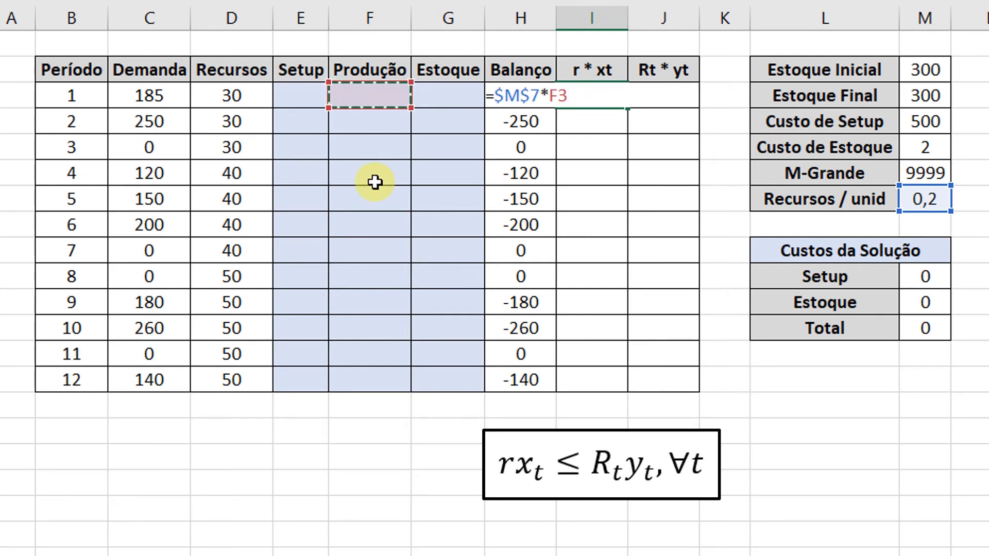
{"action": "key", "text": "Return"}
{"action": "key", "text": "Up"}
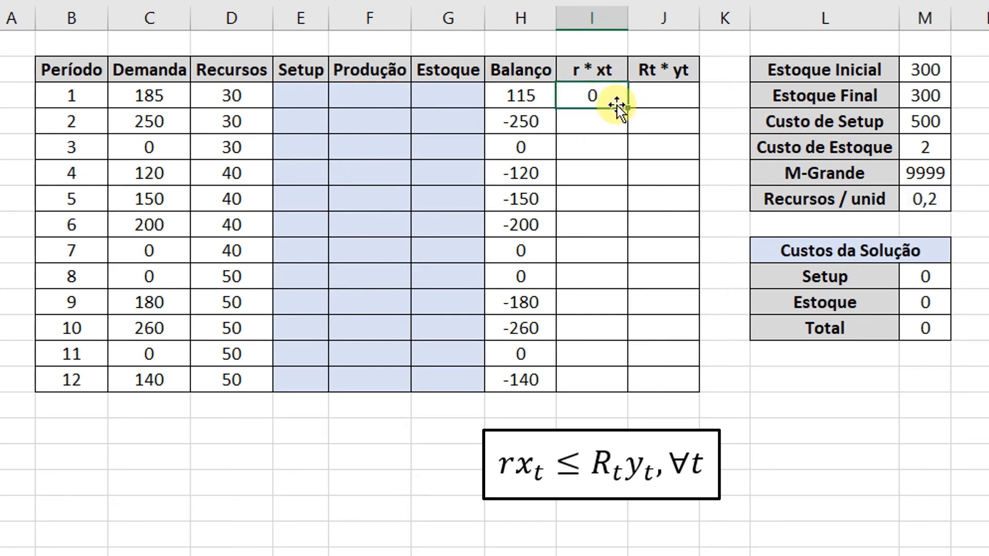
{"action": "left_click_drag", "start_coordinate": [625, 107], "coordinate": [625, 384]}
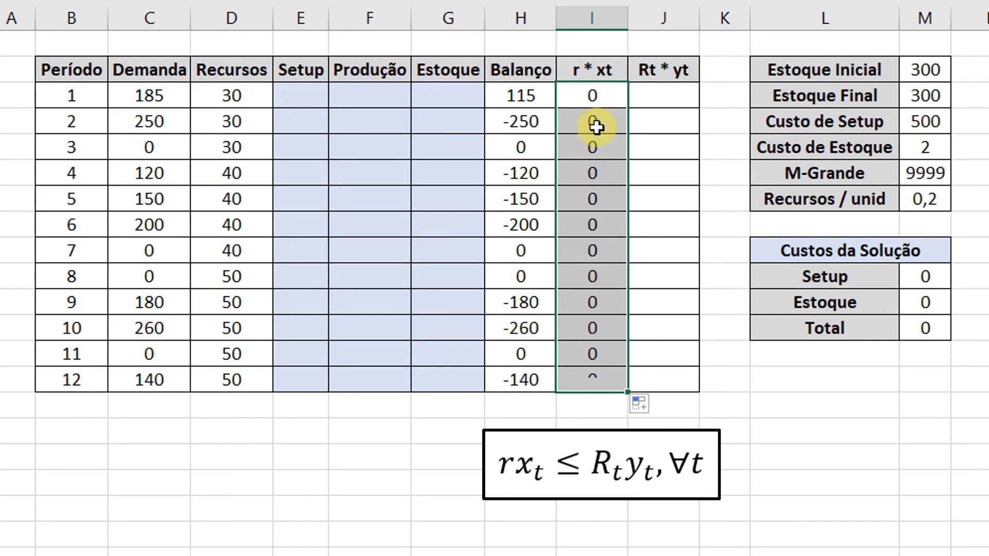
Step: Enter 100 as period 1's Produção in F3 and check the r * xt result in I3
{"action": "left_click", "coordinate": [562, 107]}
{"action": "left_click", "coordinate": [380, 98]}
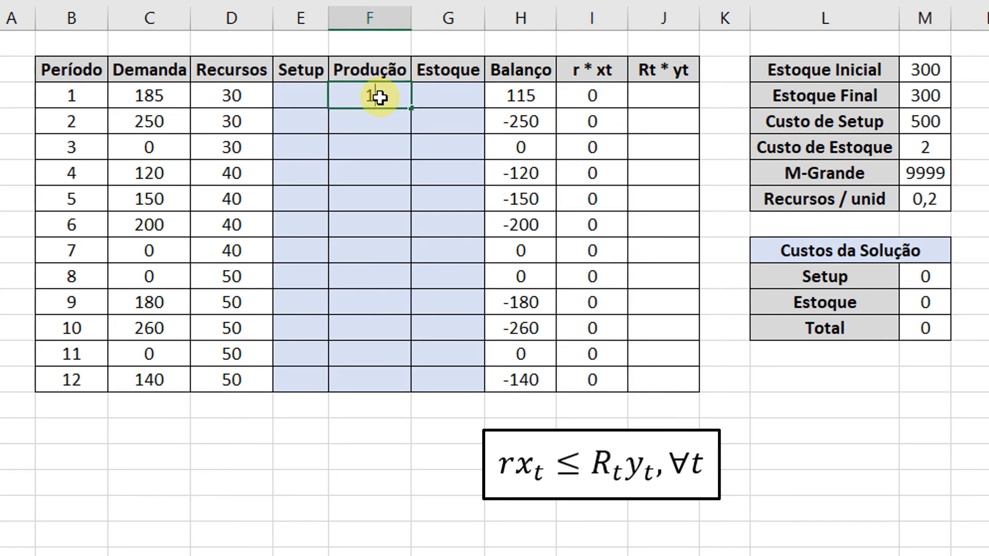
{"action": "key", "text": "Return"}
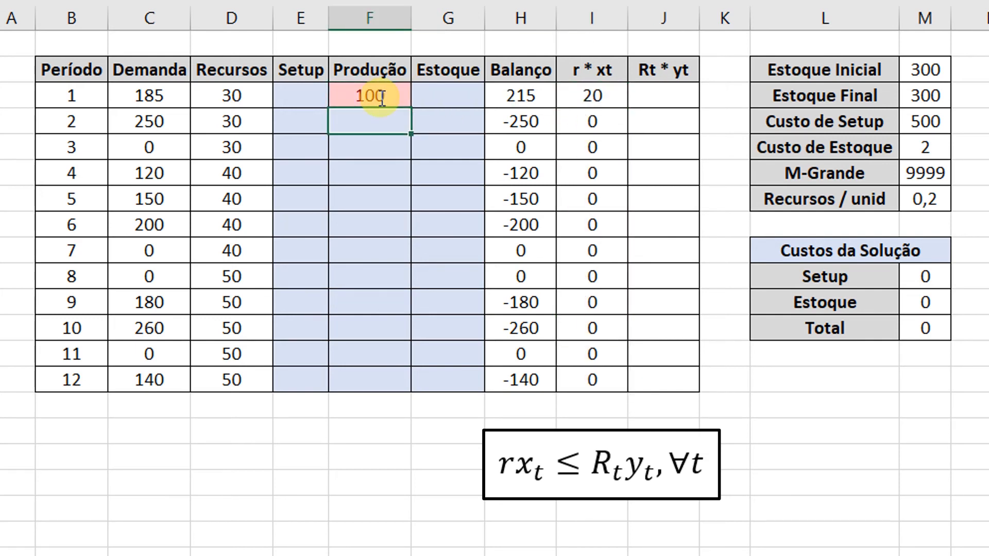
{"action": "left_click", "coordinate": [596, 96]}
Step: Enter =D3*E3 in J3 to multiply period 1's Recursos by its Setup
{"action": "left_click", "coordinate": [650, 96]}
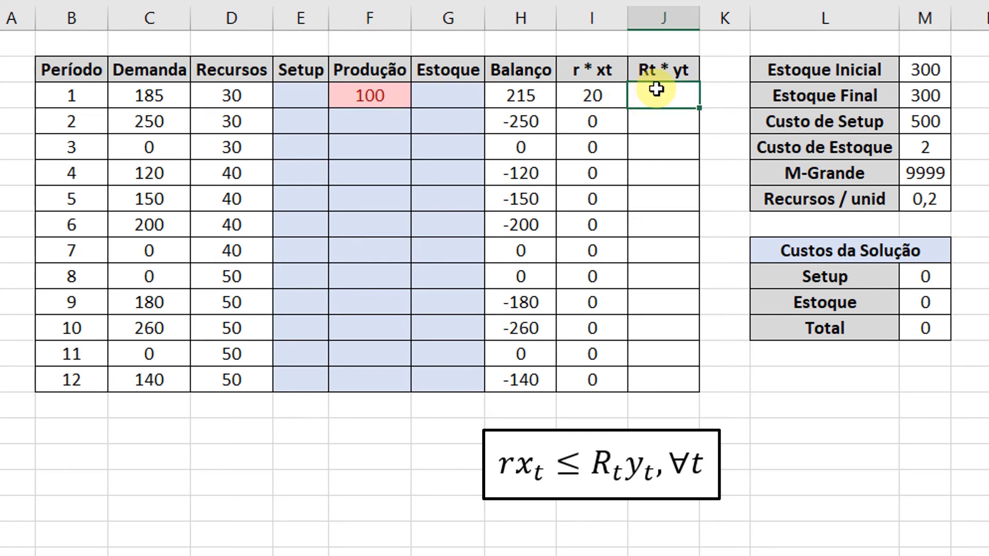
{"action": "left_click", "coordinate": [208, 93]}
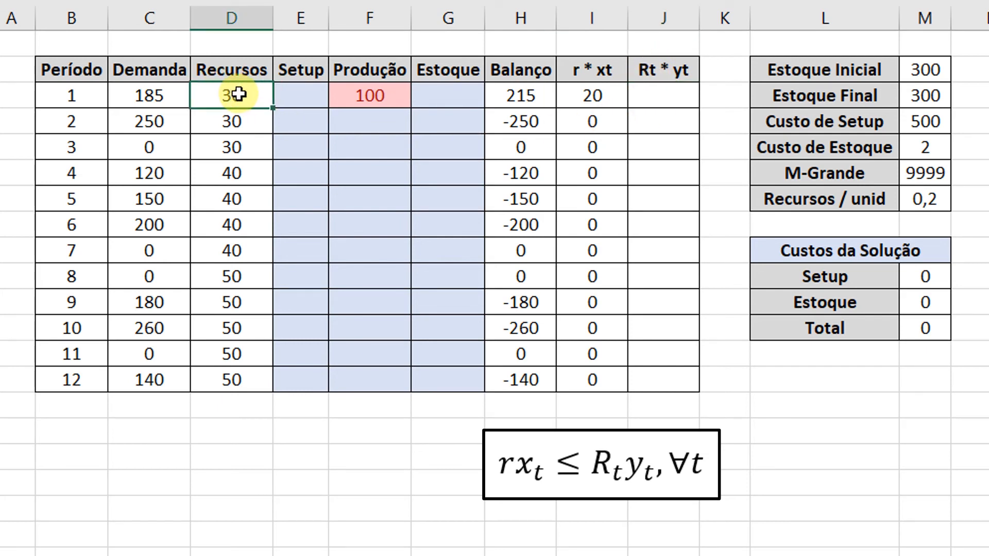
{"action": "left_click", "coordinate": [670, 98]}
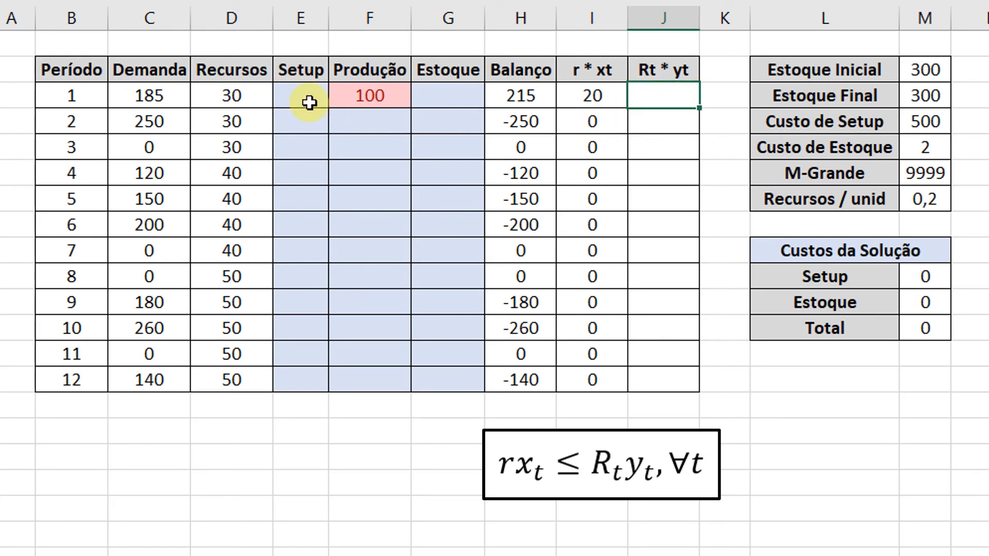
{"action": "type", "text": "="}
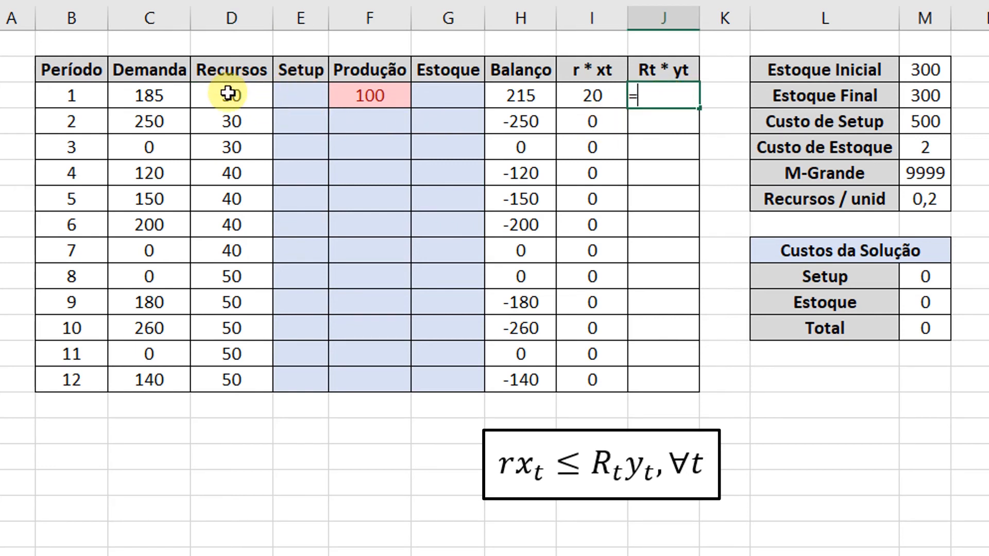
{"action": "left_click", "coordinate": [228, 93]}
{"action": "type", "text": "*"}
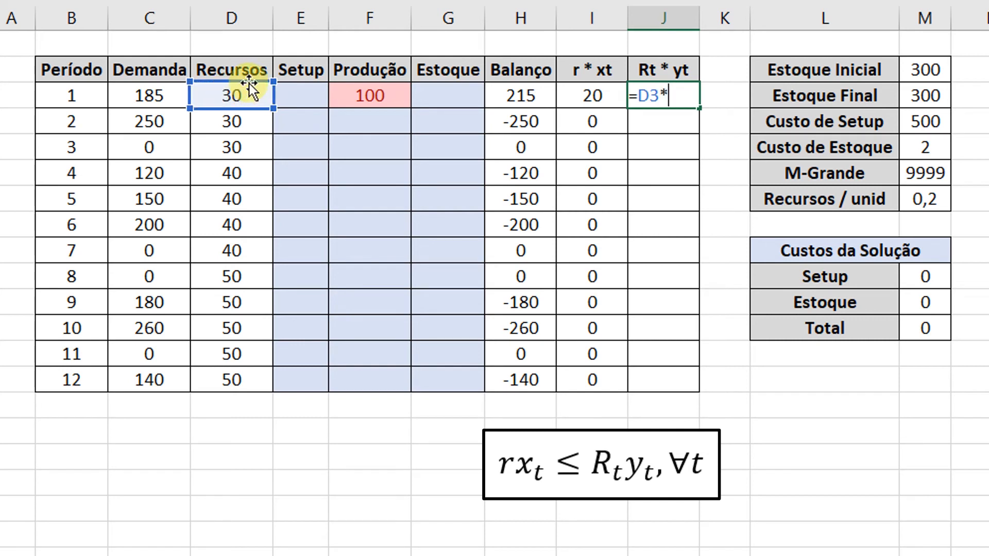
{"action": "left_click", "coordinate": [292, 91]}
{"action": "key", "text": "Return"}
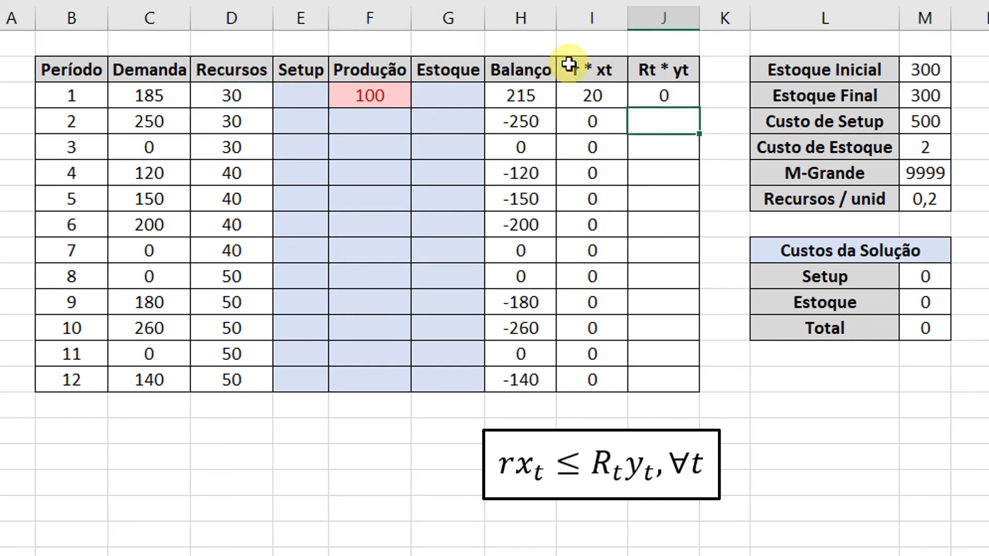
Step: Fill the Rt * yt formula from J3 down to J14
{"action": "left_click", "coordinate": [647, 98]}
{"action": "left_click_drag", "start_coordinate": [701, 126], "coordinate": [698, 388]}
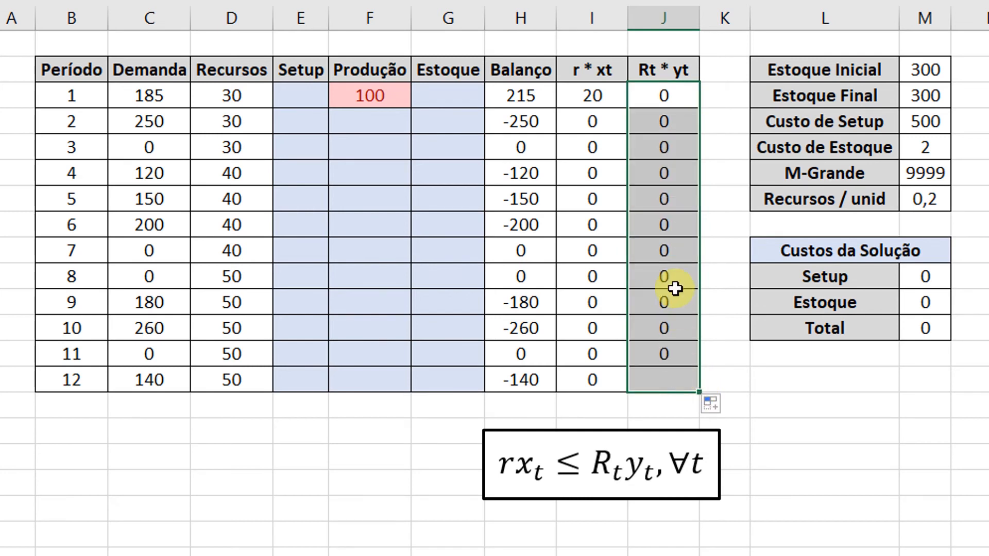
Step: Enter 1 as period 1's Setup in E3 and check the Rt * yt result in J3
{"action": "left_click", "coordinate": [661, 102]}
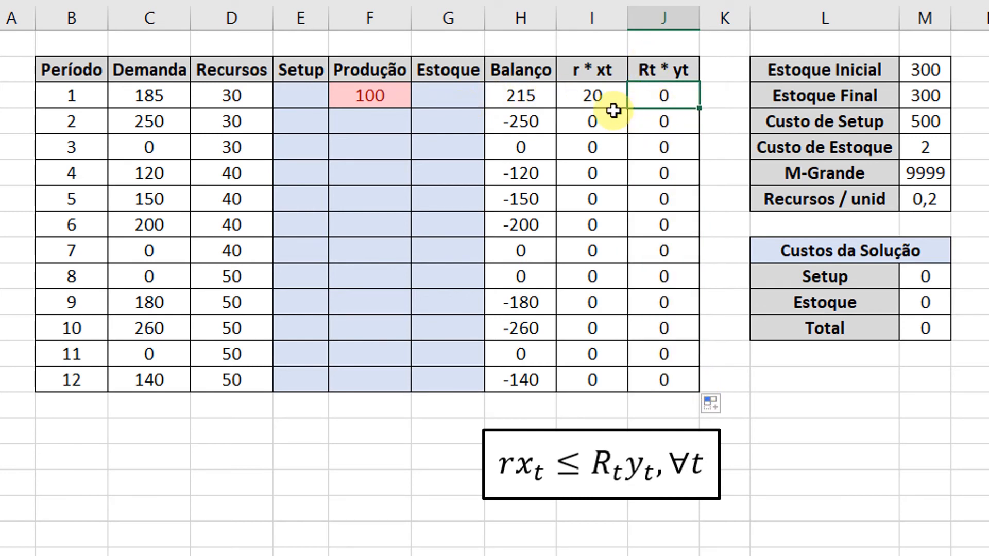
{"action": "left_click", "coordinate": [296, 93]}
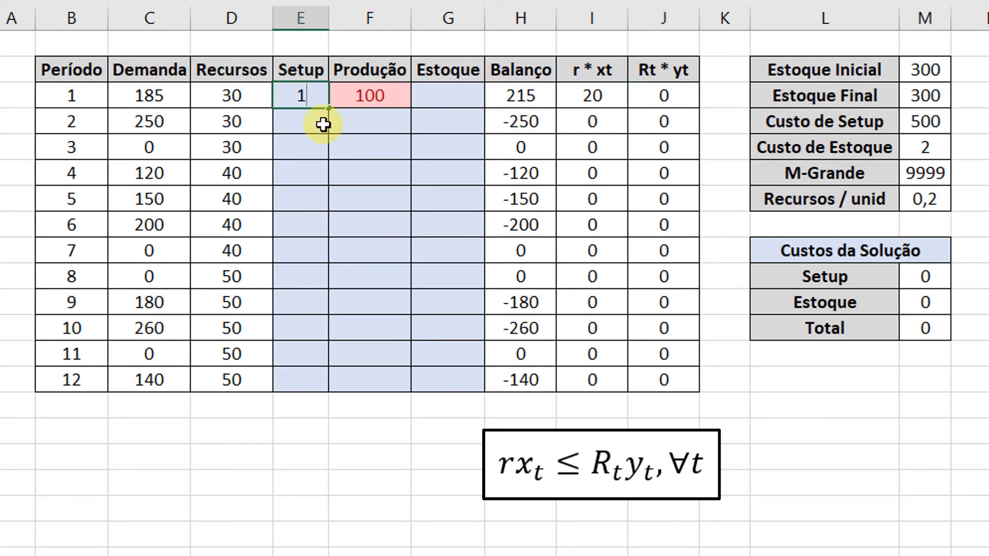
{"action": "left_click", "coordinate": [662, 106]}
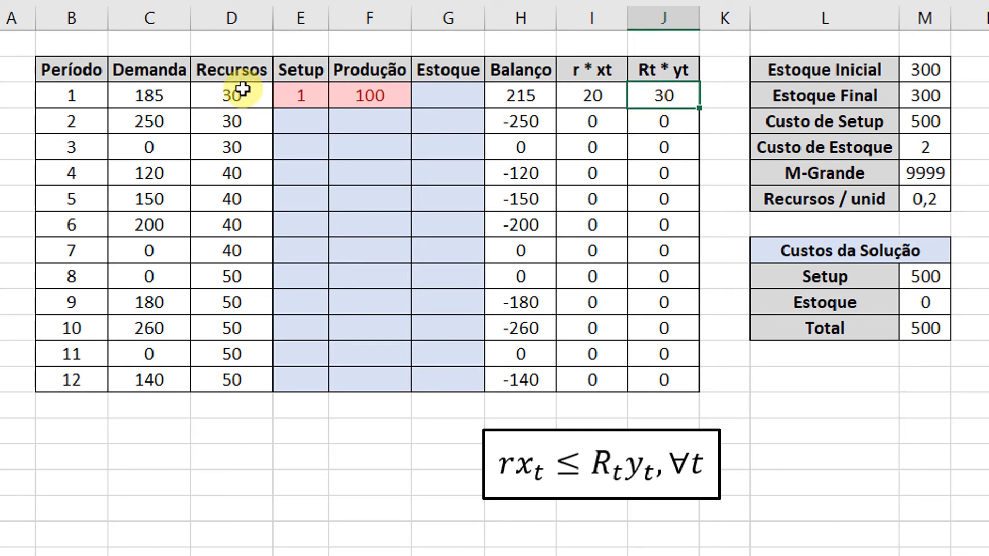
Step: Reset period 1's Setup in E3 and Produção in F3 to 0
{"action": "left_click", "coordinate": [306, 95]}
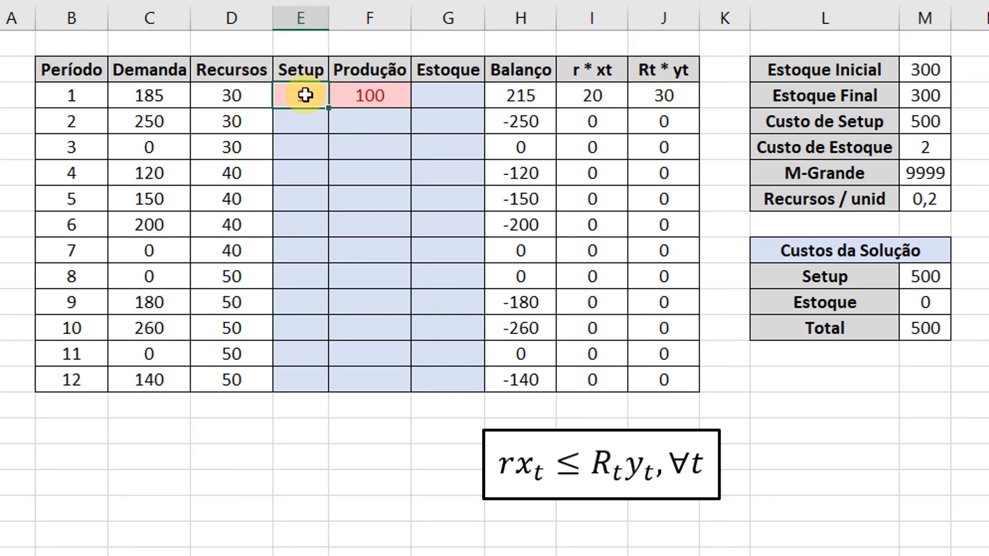
{"action": "key", "text": "Return"}
{"action": "left_click", "coordinate": [362, 95]}
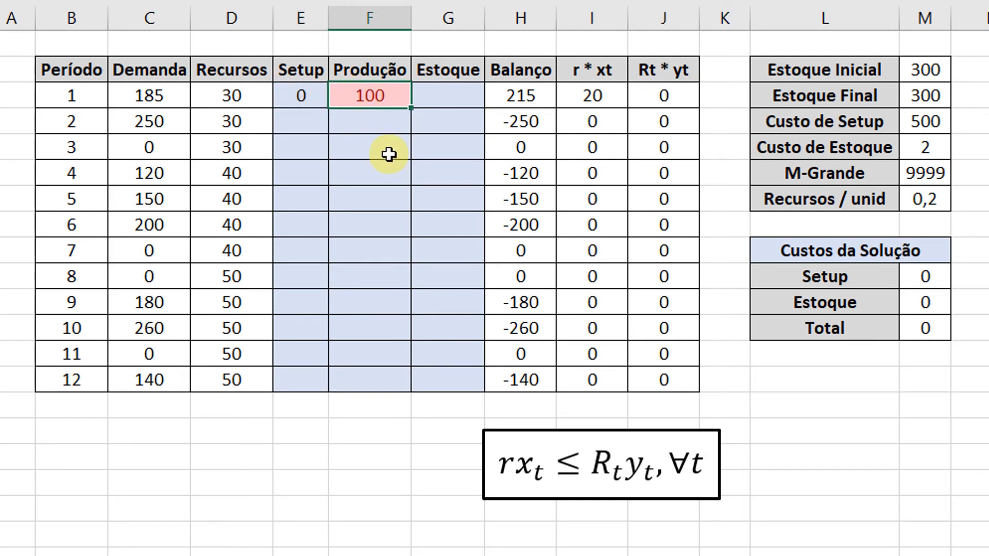
{"action": "key", "text": "Return"}
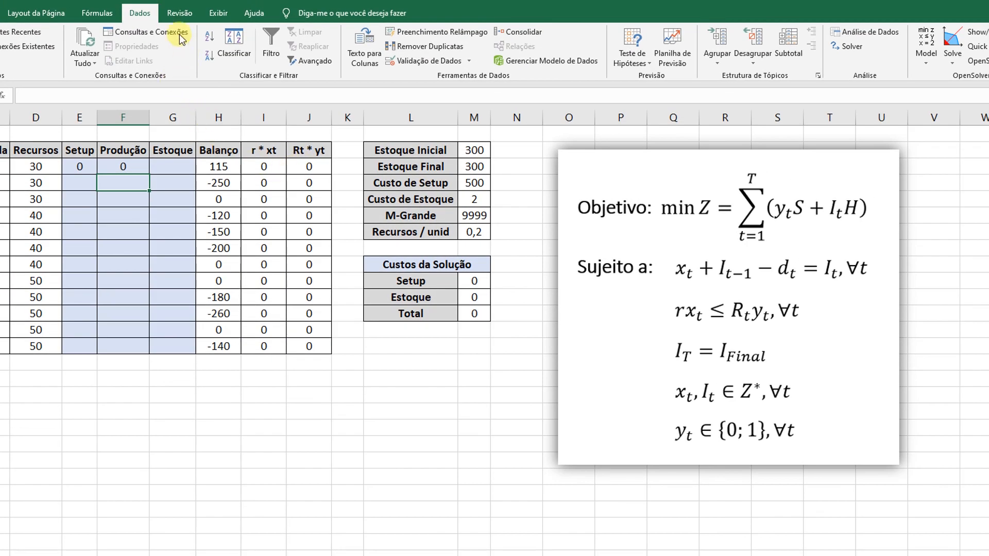
Step: Set up Solver to minimize the total cost in M12 by changing the variable cells E3:G14
{"action": "left_click", "coordinate": [845, 46]}
{"action": "left_click_drag", "start_coordinate": [637, 166], "coordinate": [753, 178]}
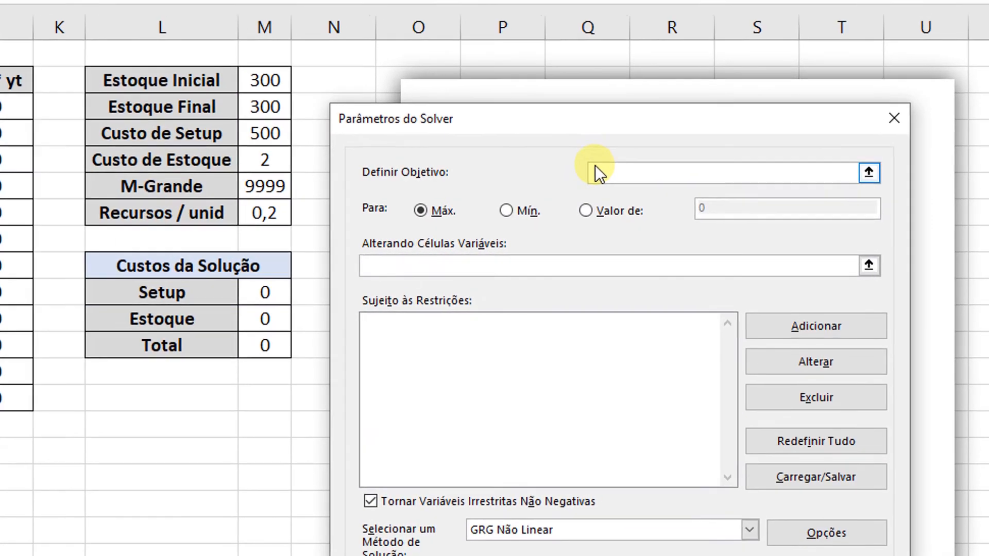
{"action": "left_click", "coordinate": [244, 344]}
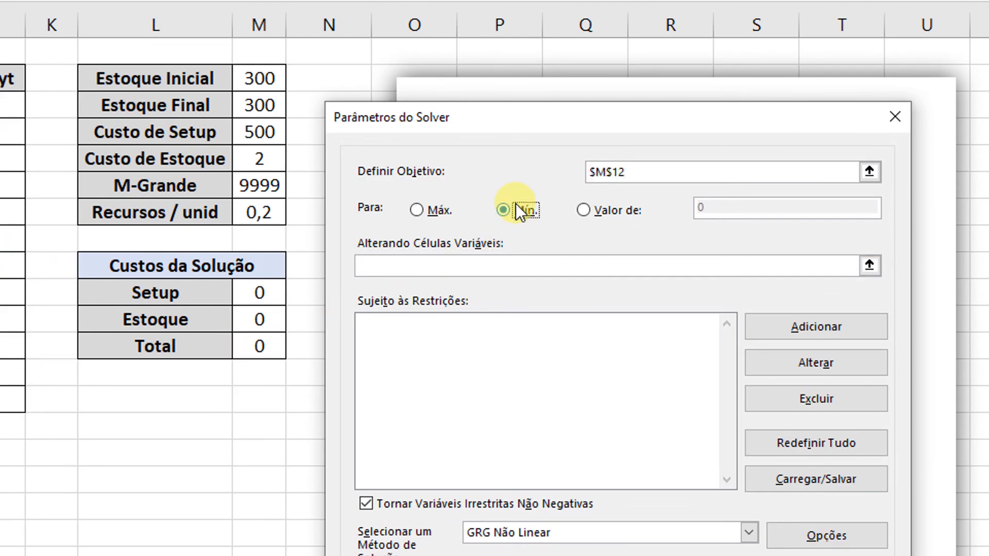
{"action": "left_click", "coordinate": [510, 266]}
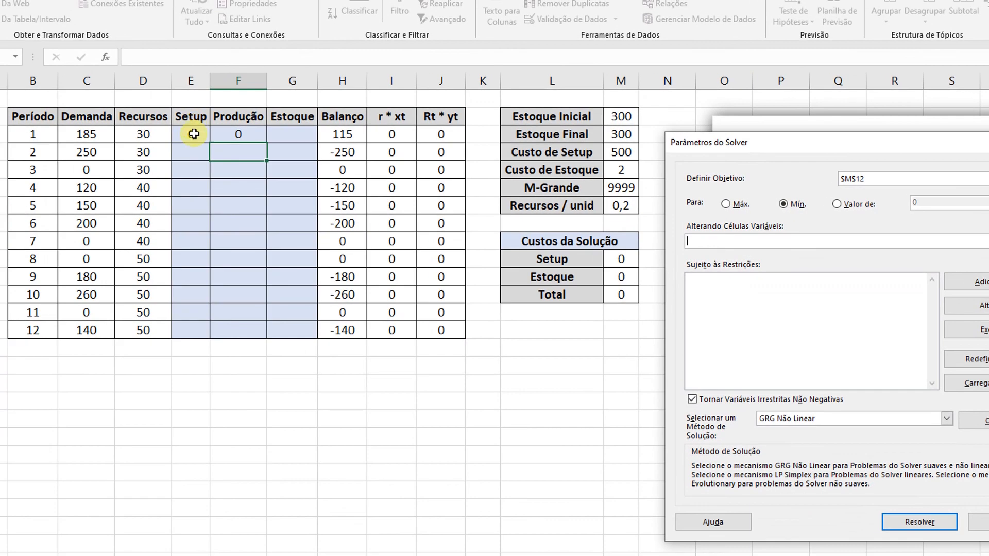
{"action": "left_click_drag", "start_coordinate": [192, 134], "coordinate": [300, 326]}
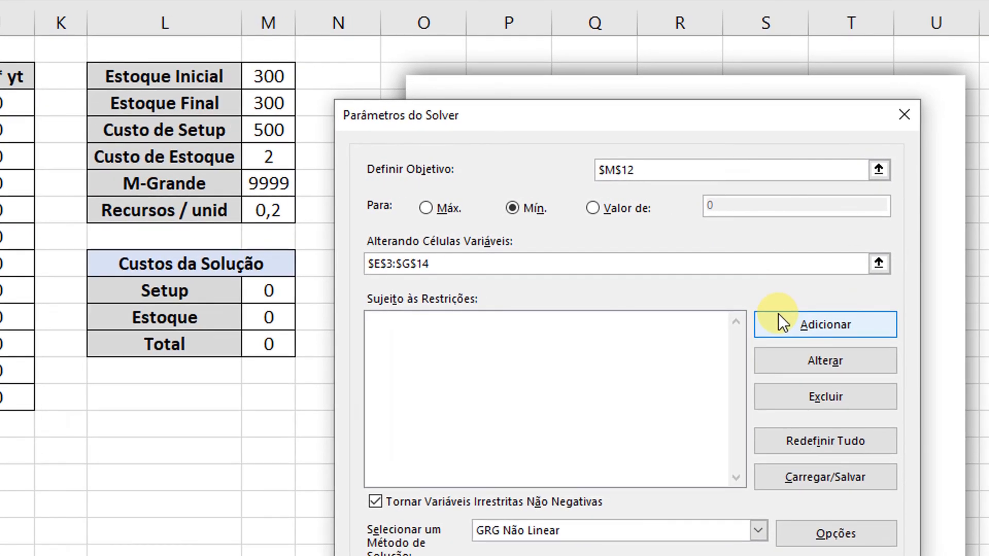
Step: Add a constraint making the Balanço cells H3:H14 equal to the Estoque cells G3:G14
{"action": "left_click", "coordinate": [781, 323]}
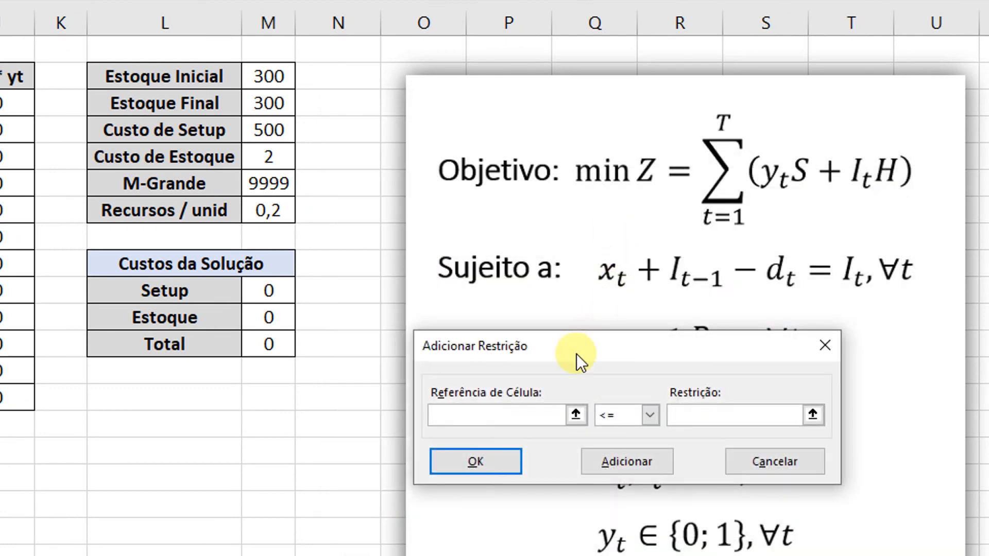
{"action": "left_click_drag", "start_coordinate": [576, 354], "coordinate": [75, 444]}
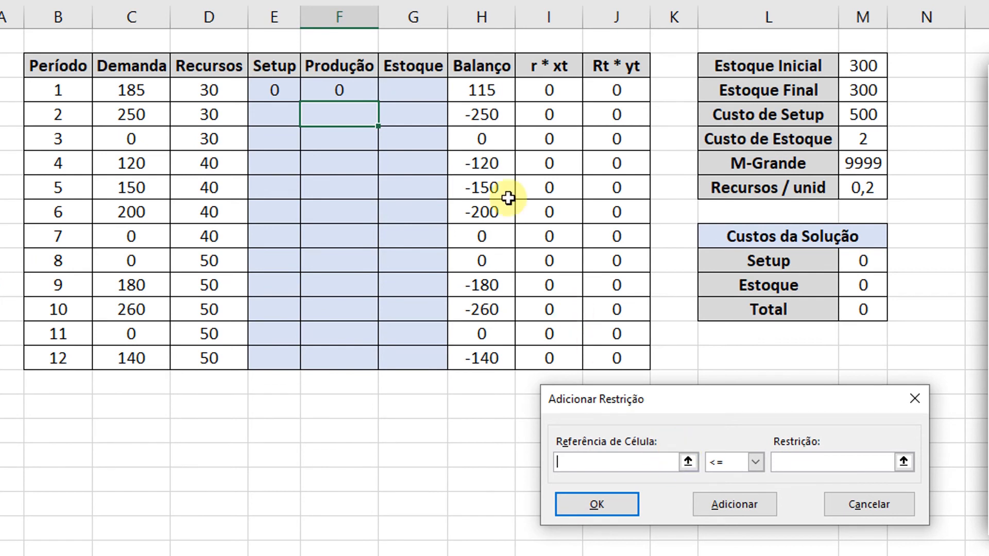
{"action": "left_click_drag", "start_coordinate": [481, 92], "coordinate": [484, 357]}
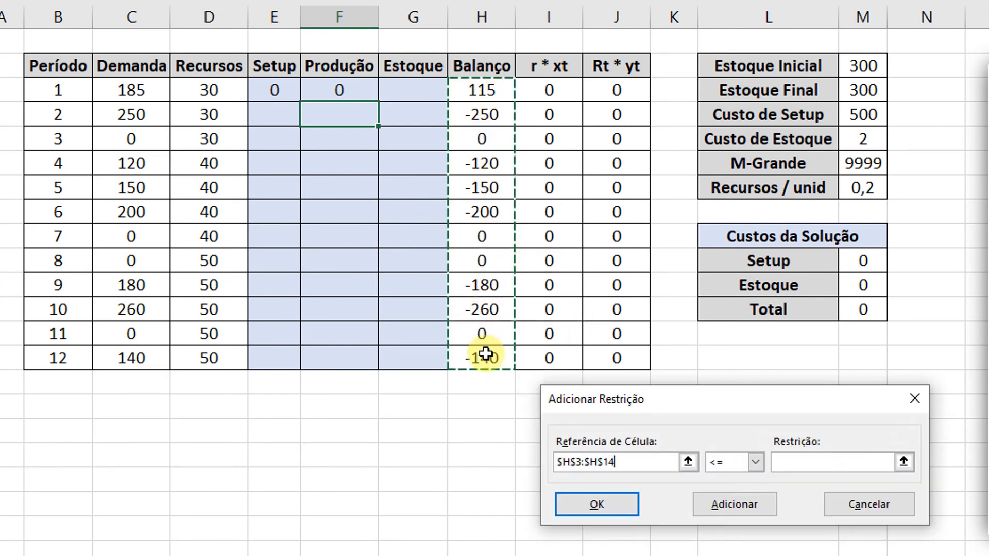
{"action": "left_click", "coordinate": [719, 462]}
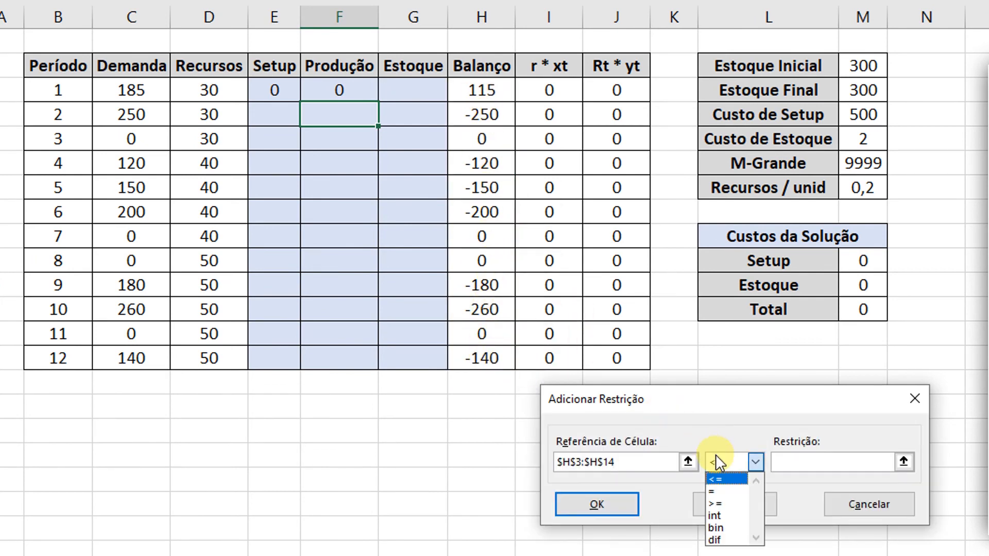
{"action": "left_click", "coordinate": [716, 490]}
{"action": "left_click_drag", "start_coordinate": [400, 82], "coordinate": [439, 358]}
{"action": "left_click", "coordinate": [721, 505]}
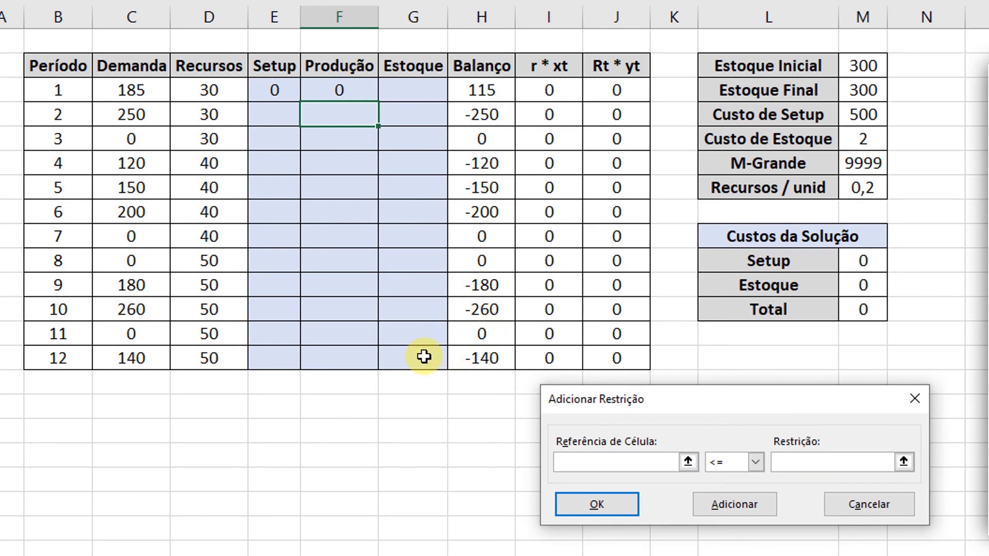
Step: Add a constraint making period 12's Estoque in G14 equal to the Estoque Final in M3
{"action": "left_click", "coordinate": [424, 356]}
{"action": "left_click", "coordinate": [741, 462]}
{"action": "left_click", "coordinate": [732, 484]}
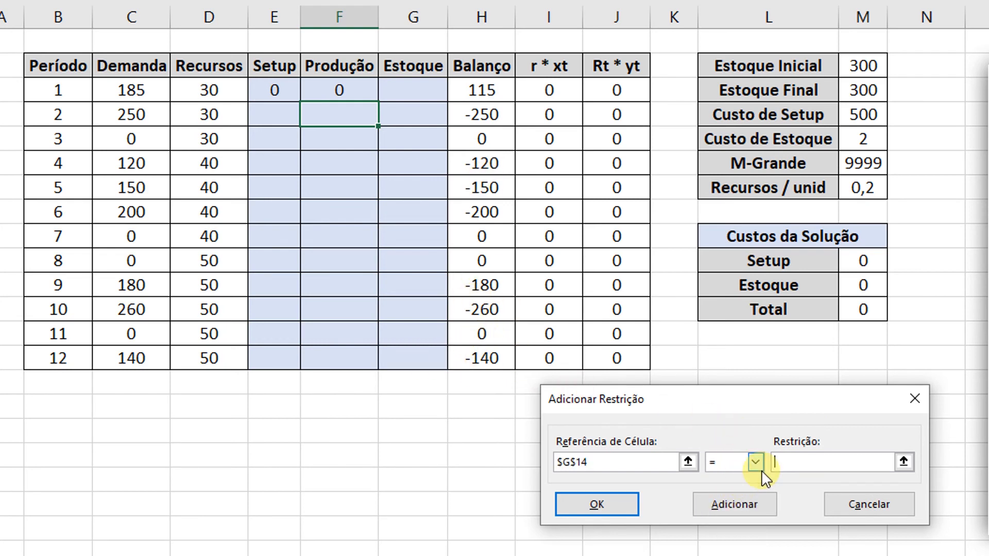
{"action": "left_click", "coordinate": [856, 92]}
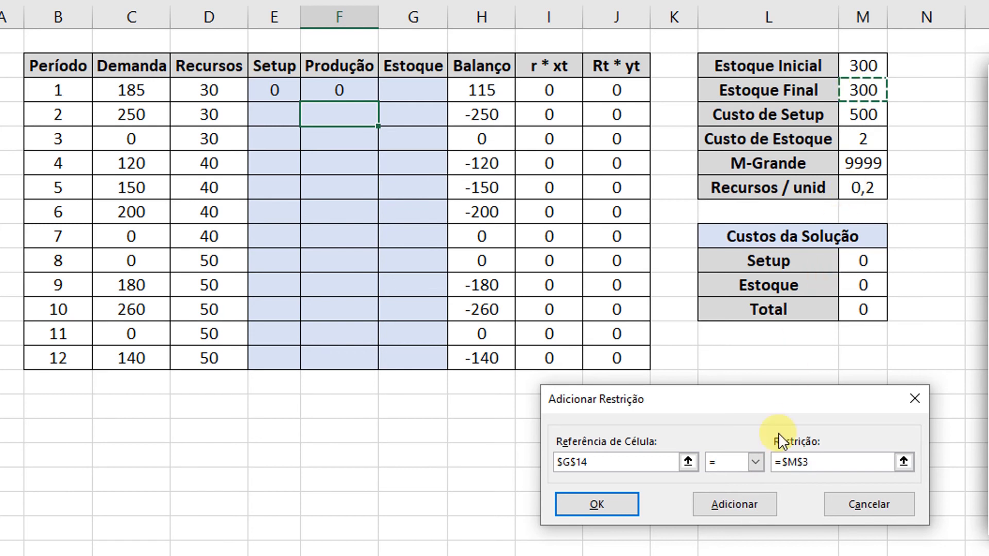
{"action": "left_click", "coordinate": [734, 505]}
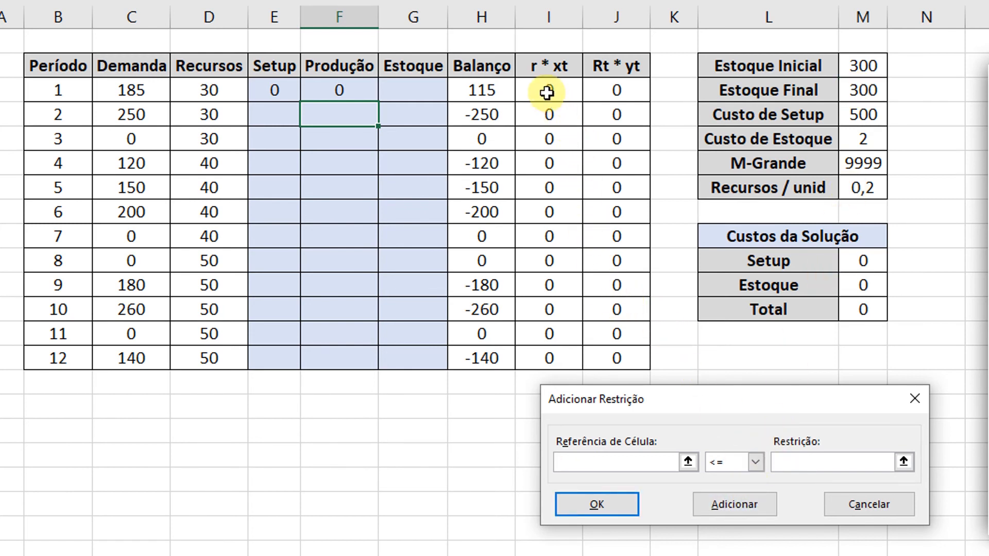
Step: Add the capacity constraint requiring r * xt in I3:I14 to be <= Rt * yt in J3:J14
{"action": "left_click_drag", "start_coordinate": [547, 88], "coordinate": [561, 355]}
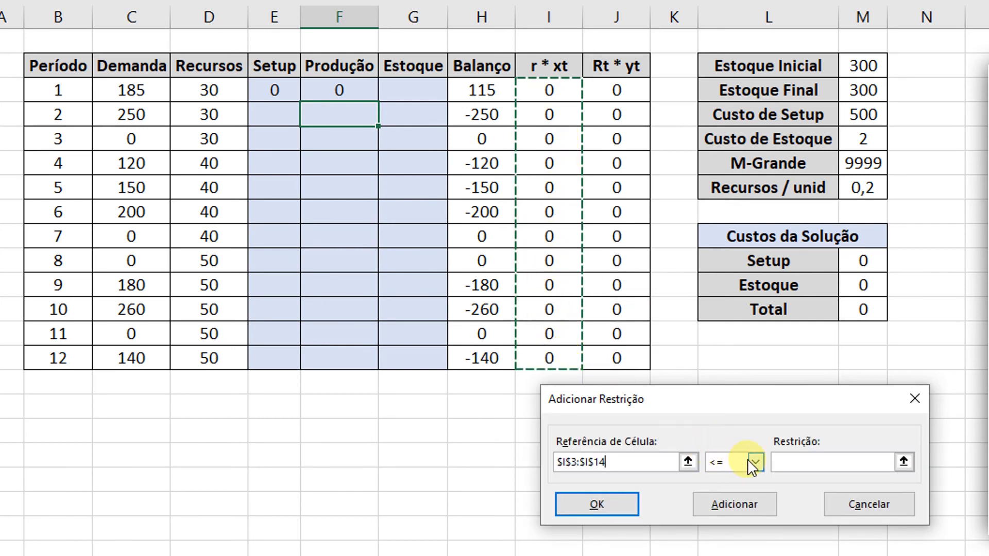
{"action": "left_click", "coordinate": [788, 462]}
{"action": "left_click", "coordinate": [601, 85]}
{"action": "left_click_drag", "start_coordinate": [601, 85], "coordinate": [638, 356]}
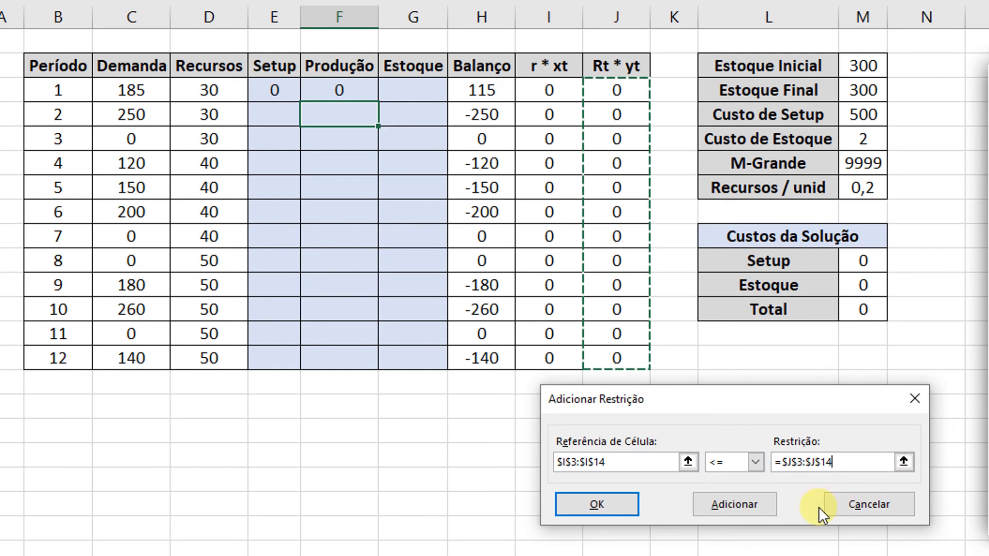
{"action": "left_click", "coordinate": [752, 503]}
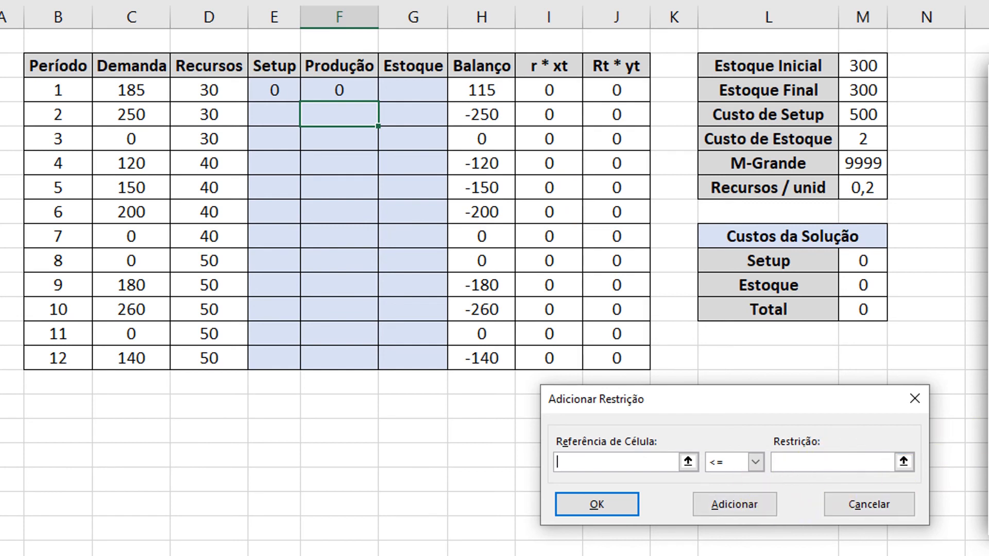
Step: Add a constraint making the Setup cells E3:E14 binary
{"action": "left_click", "coordinate": [271, 90]}
{"action": "left_click_drag", "start_coordinate": [271, 90], "coordinate": [294, 355]}
{"action": "left_click", "coordinate": [737, 462]}
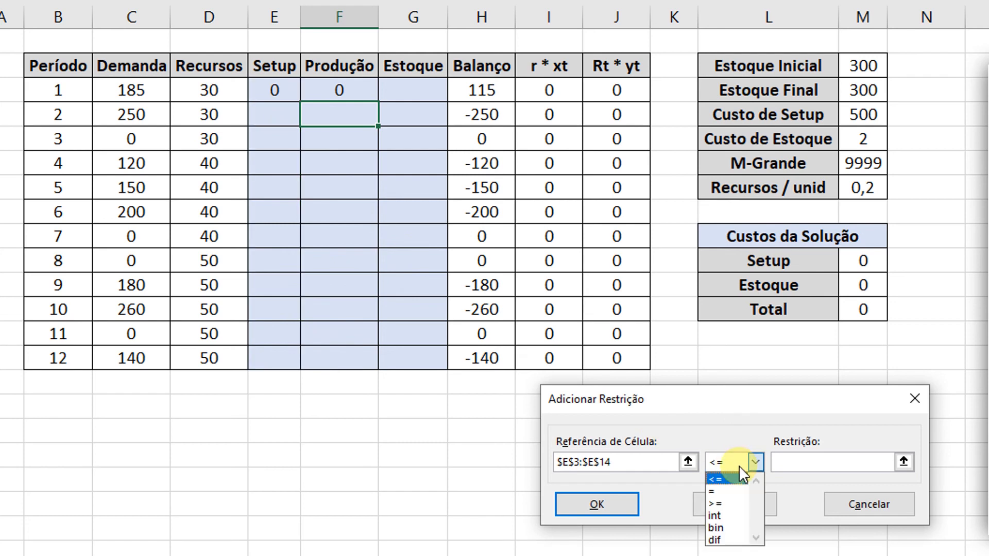
{"action": "left_click", "coordinate": [716, 528]}
{"action": "left_click", "coordinate": [733, 504]}
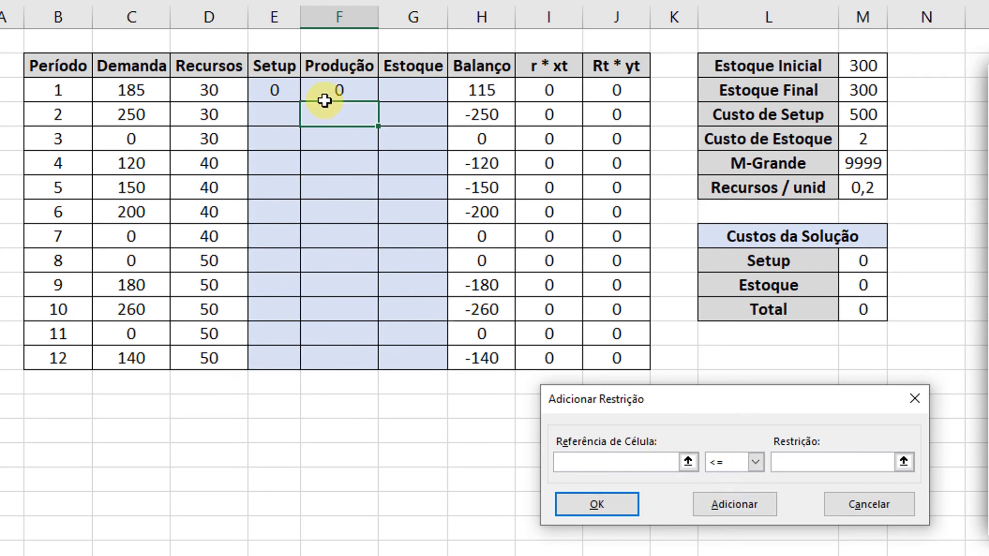
Step: Add a constraint making the Produção and Estoque cells F3:G14 integer, and finish the constraint list
{"action": "left_click_drag", "start_coordinate": [332, 93], "coordinate": [435, 358]}
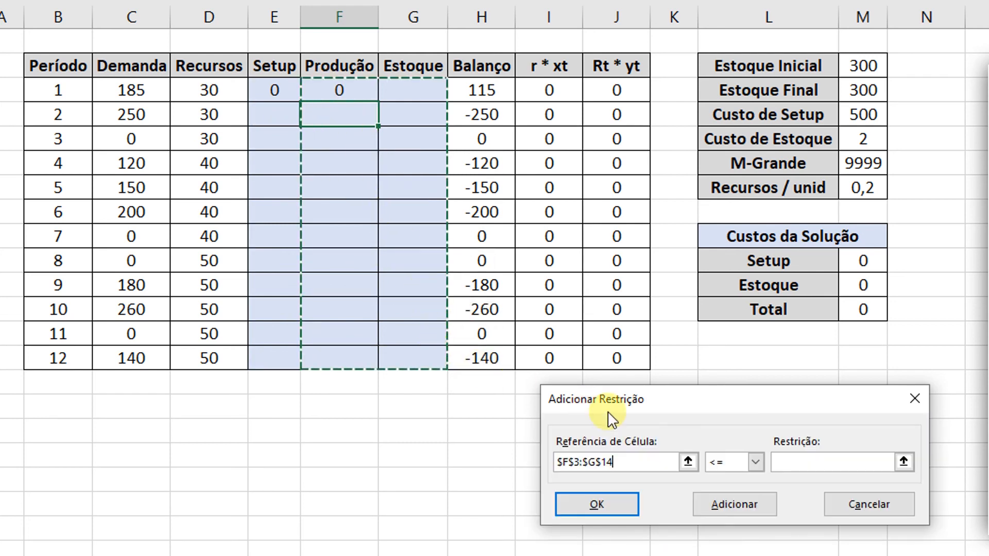
{"action": "left_click", "coordinate": [716, 461]}
{"action": "left_click", "coordinate": [721, 517]}
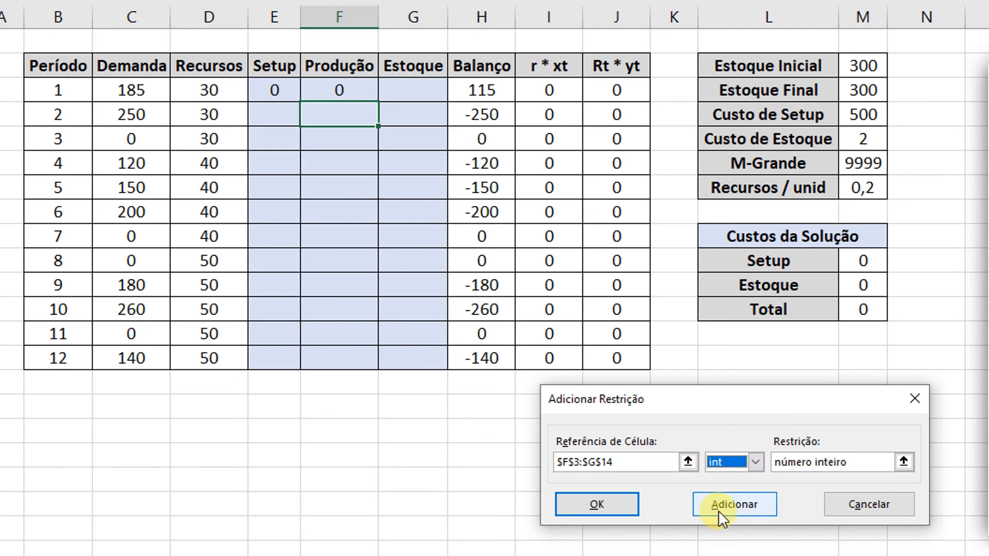
{"action": "left_click", "coordinate": [624, 499]}
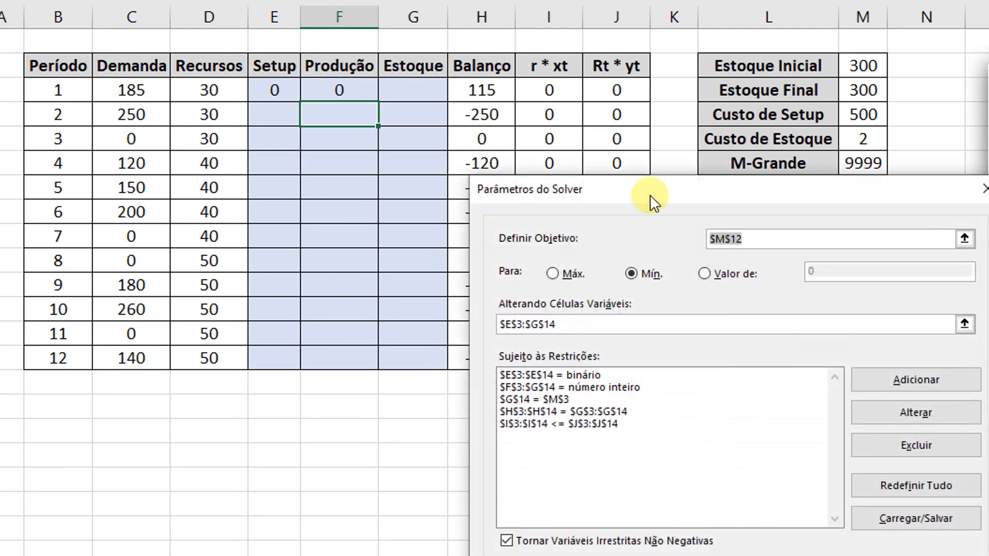
Step: Select LP Simplex as the solving method, and solve the model with OpenSolver instead of the built-in Solver
{"action": "left_click_drag", "start_coordinate": [651, 198], "coordinate": [988, 69]}
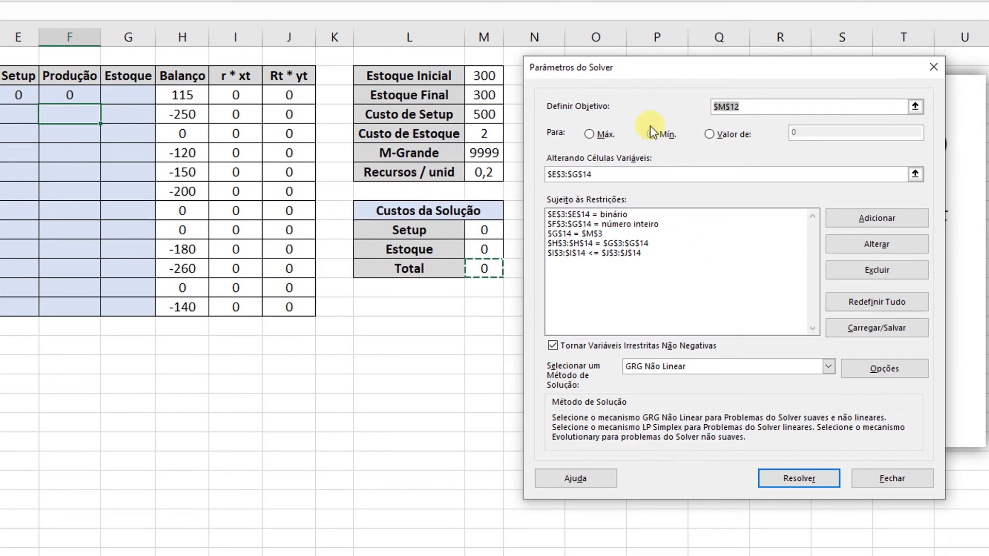
{"action": "left_click", "coordinate": [686, 375]}
{"action": "left_click", "coordinate": [677, 387]}
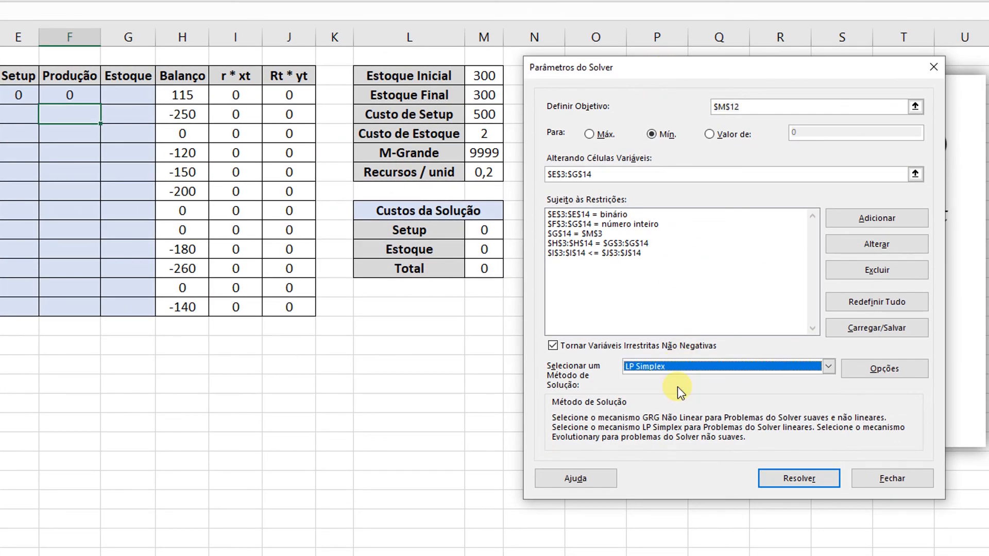
{"action": "left_click", "coordinate": [879, 477]}
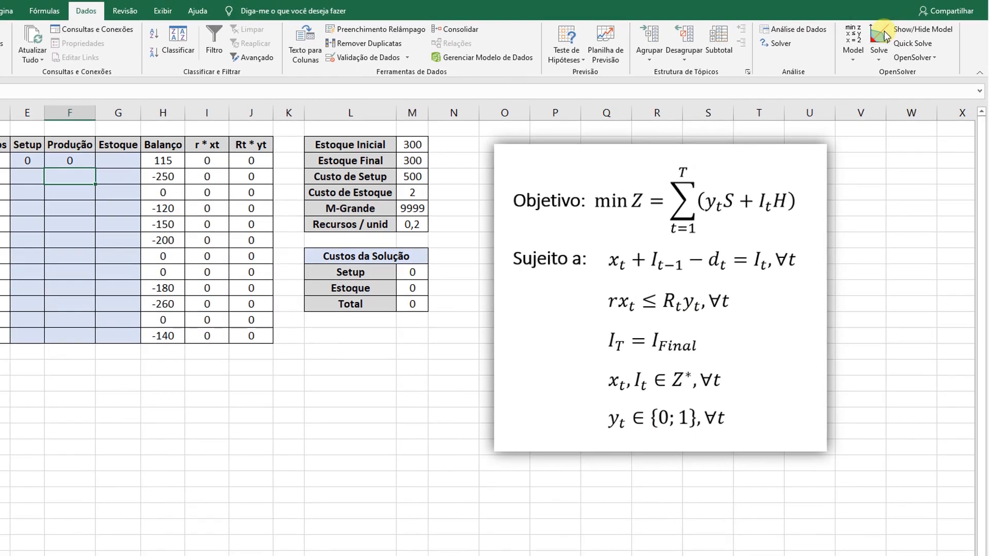
{"action": "left_click", "coordinate": [896, 29]}
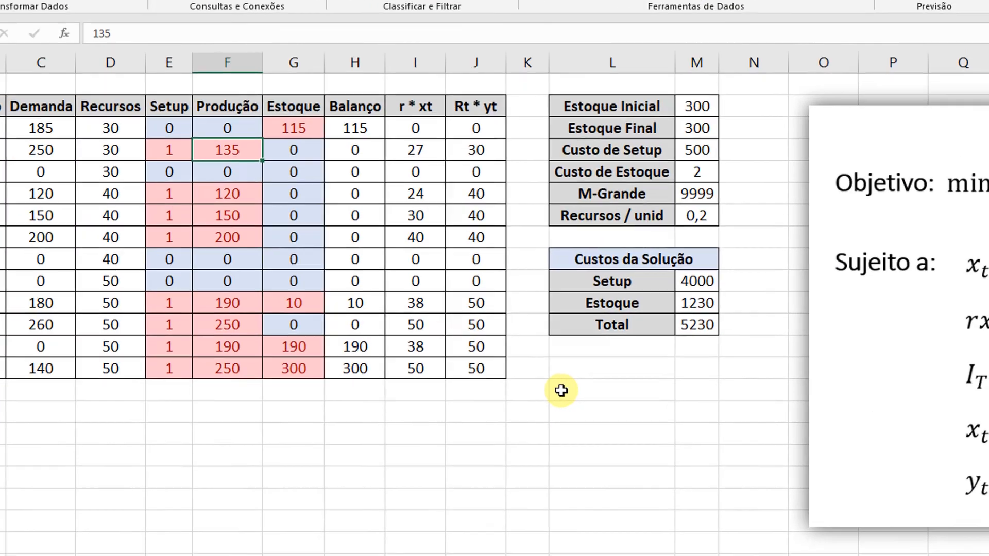